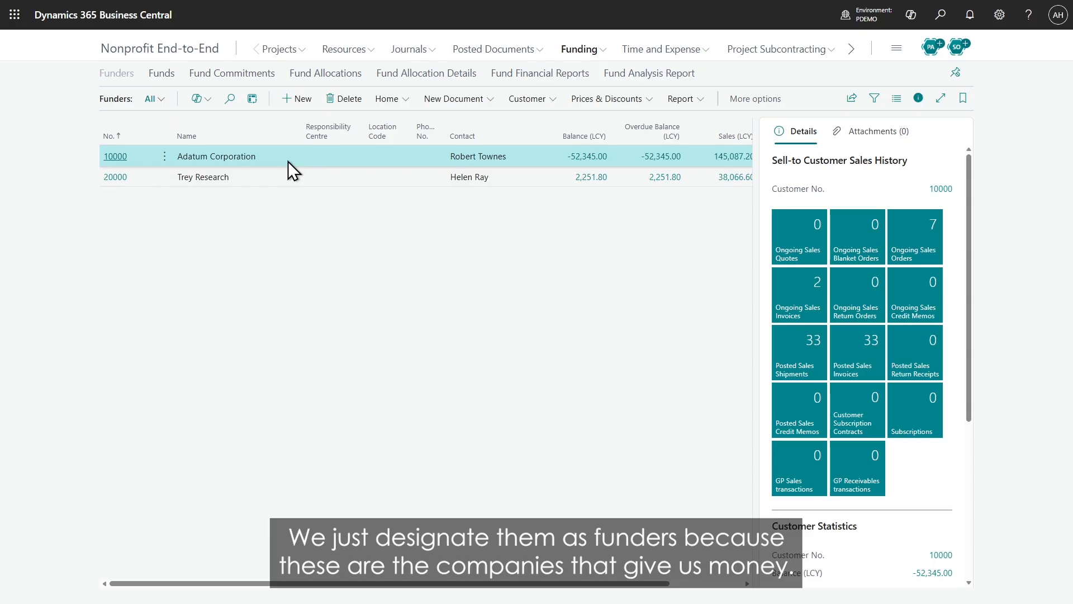
View the list of funds and look over the Public donations, Adatum and Water programme entries.
click(169, 75)
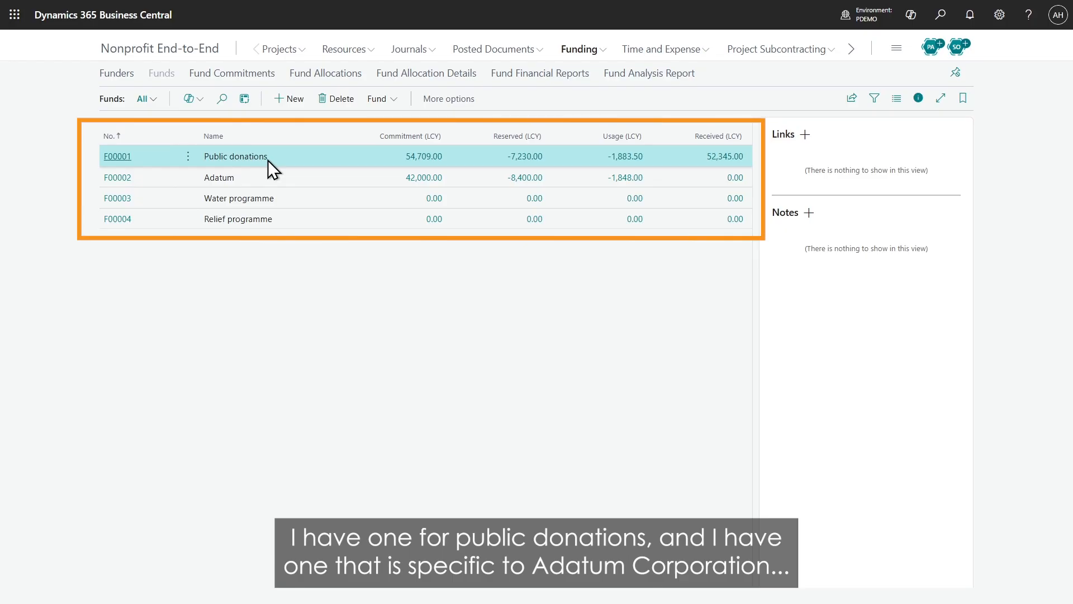
click(263, 179)
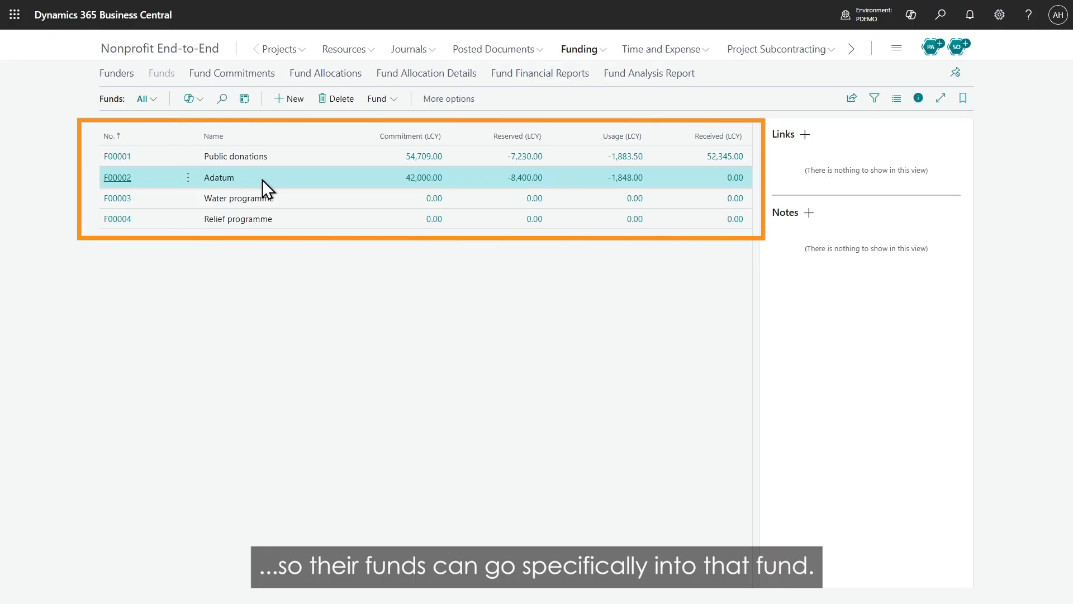
click(276, 198)
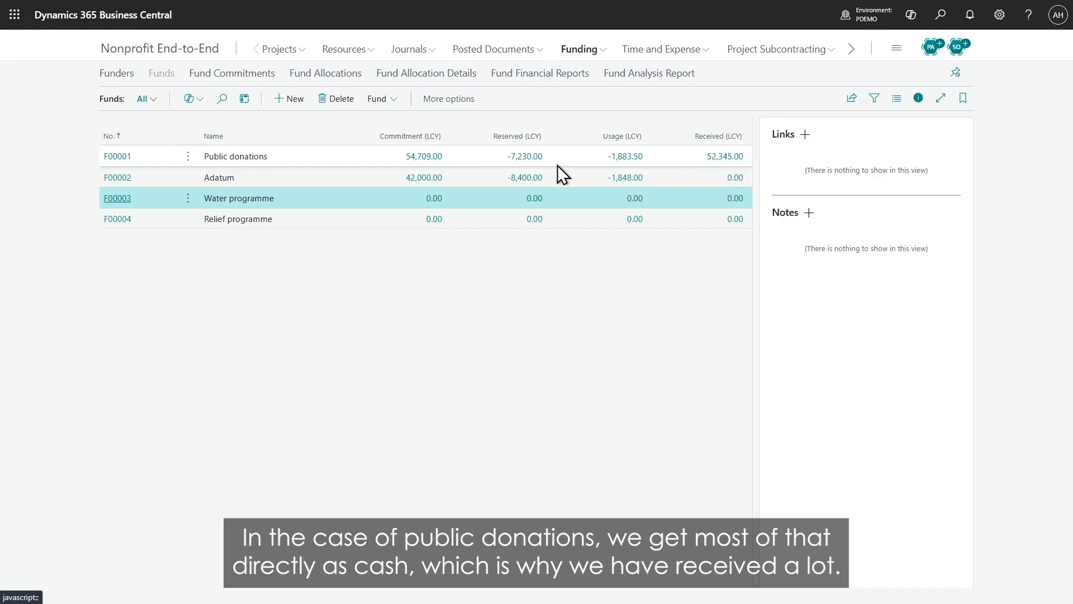
click(465, 177)
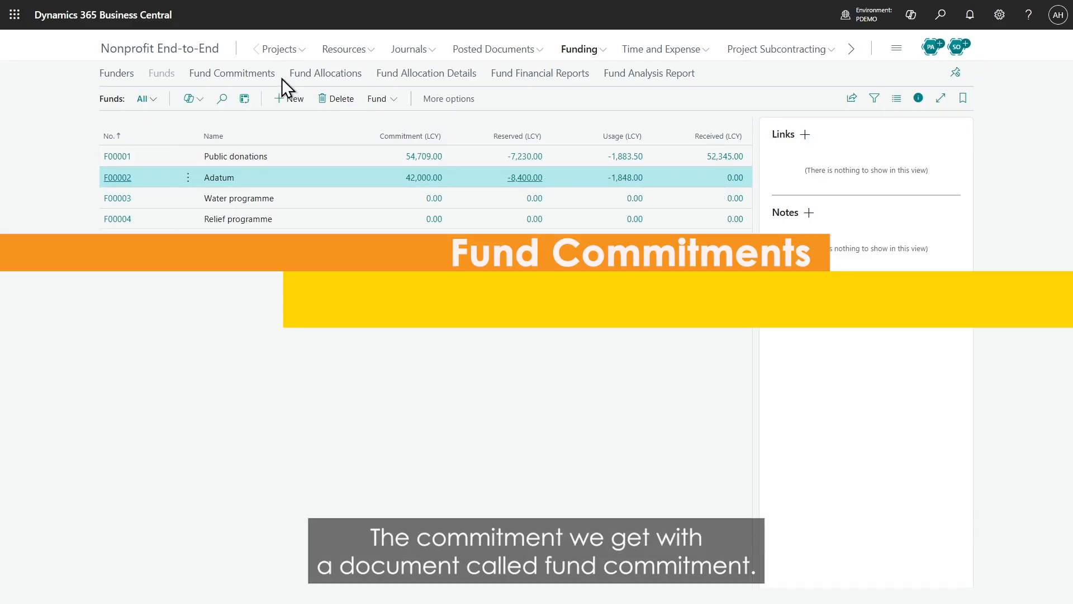
Create a new fund commitment with Adatum Corporation as the funder.
click(261, 76)
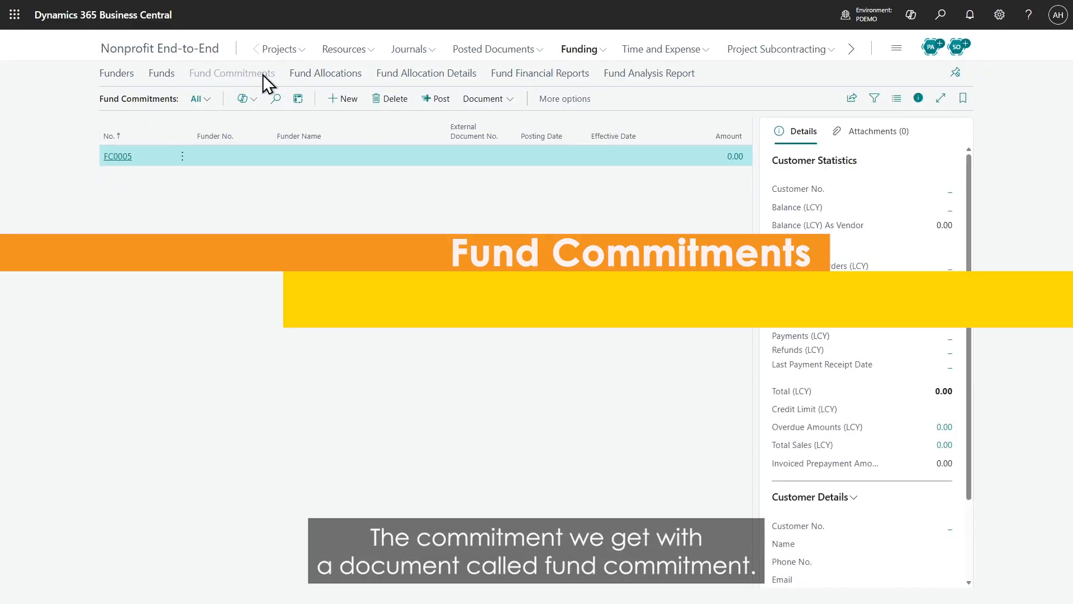
click(347, 99)
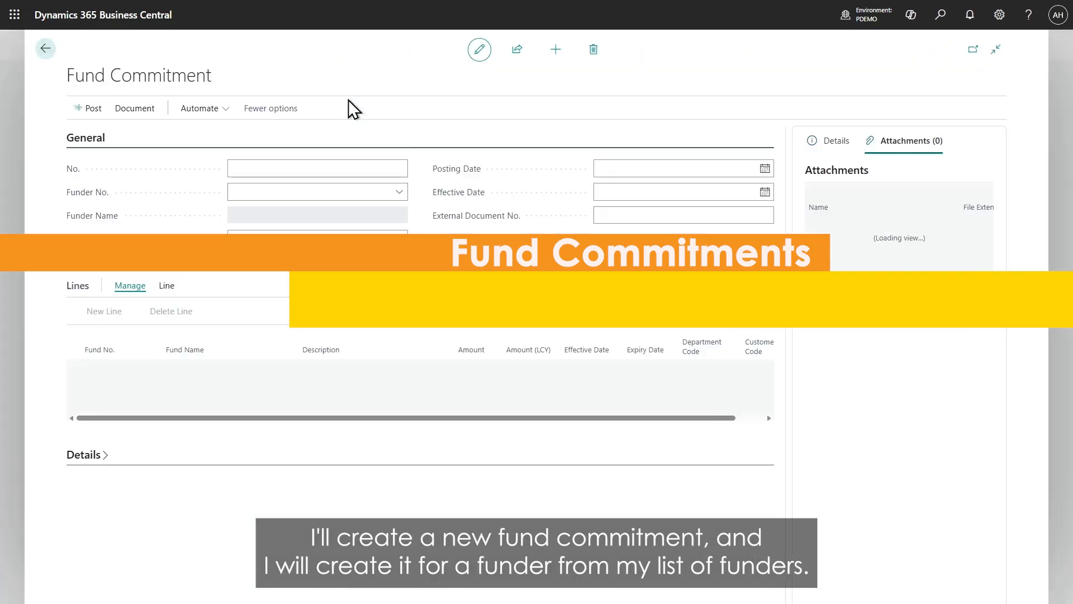
key(Tab)
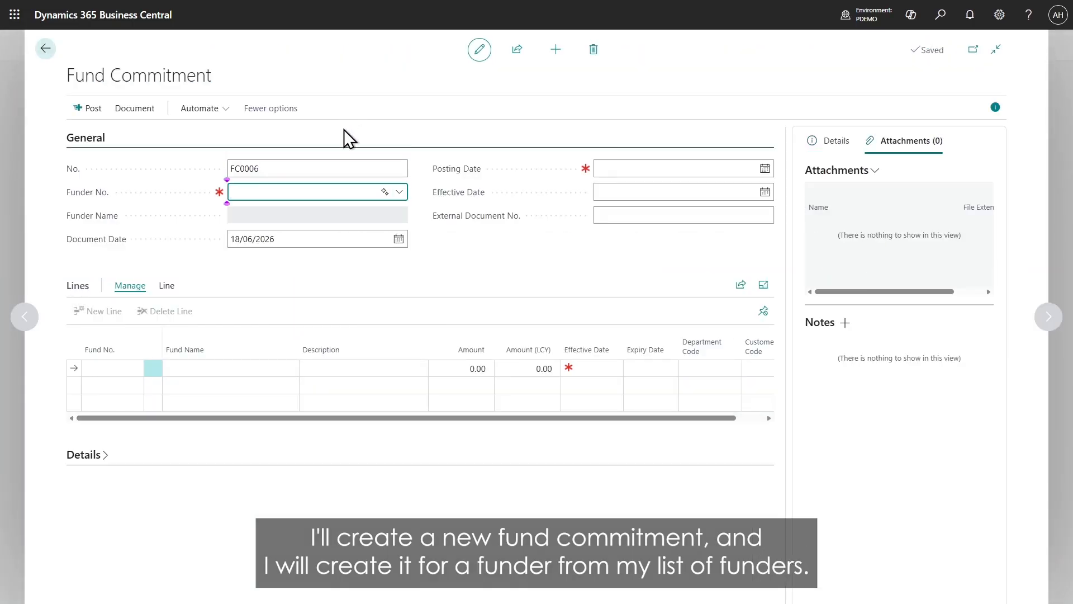
click(397, 191)
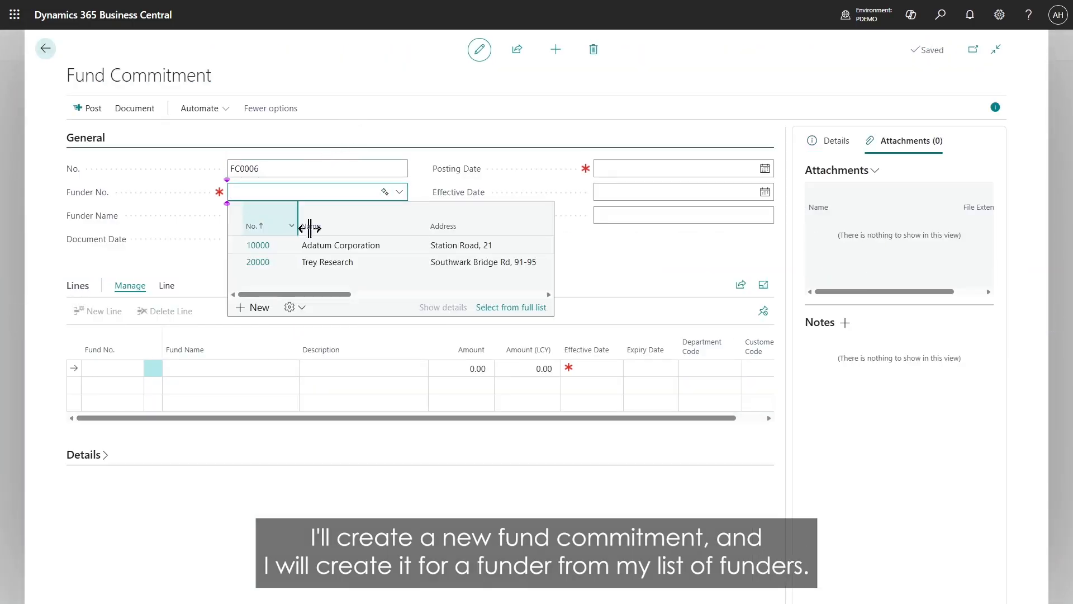
click(266, 248)
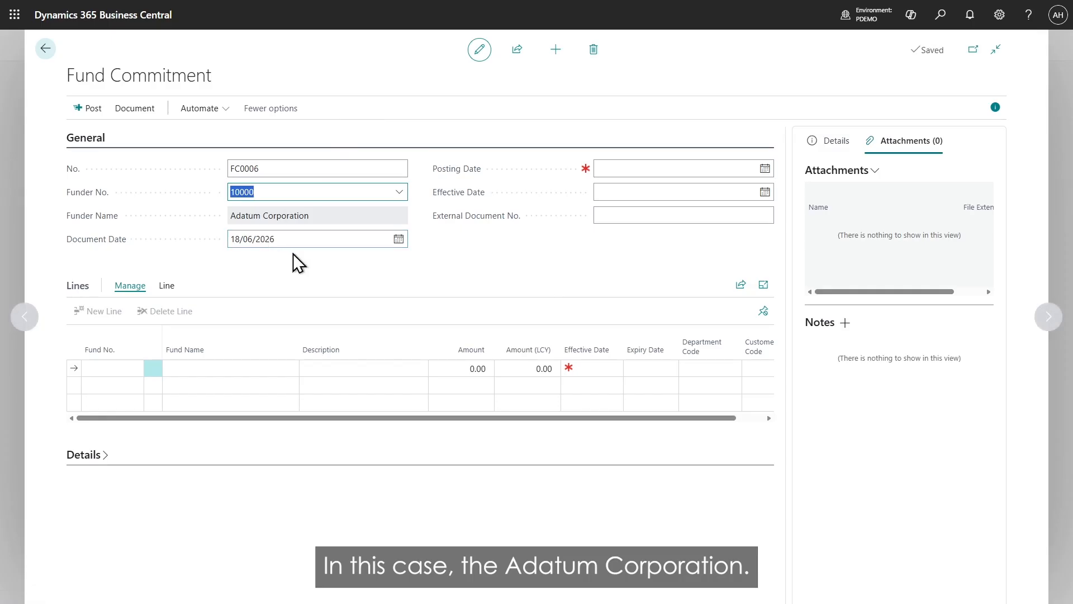
Set the commitment's posting date to today, 18/06/2026, and its external document number to 562323-56.
click(632, 167)
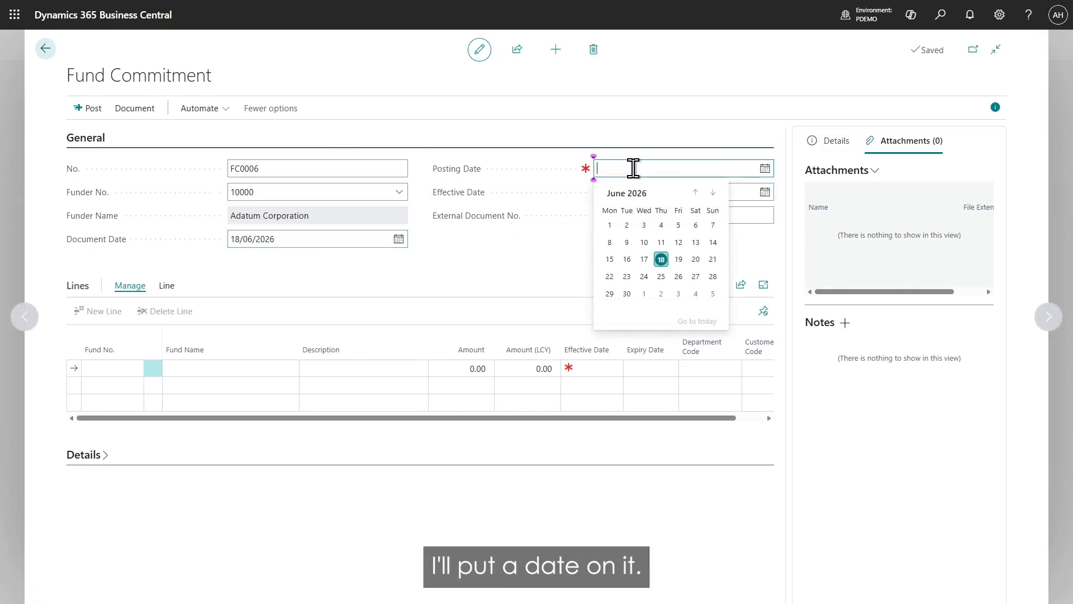
text(t)
key(Tab)
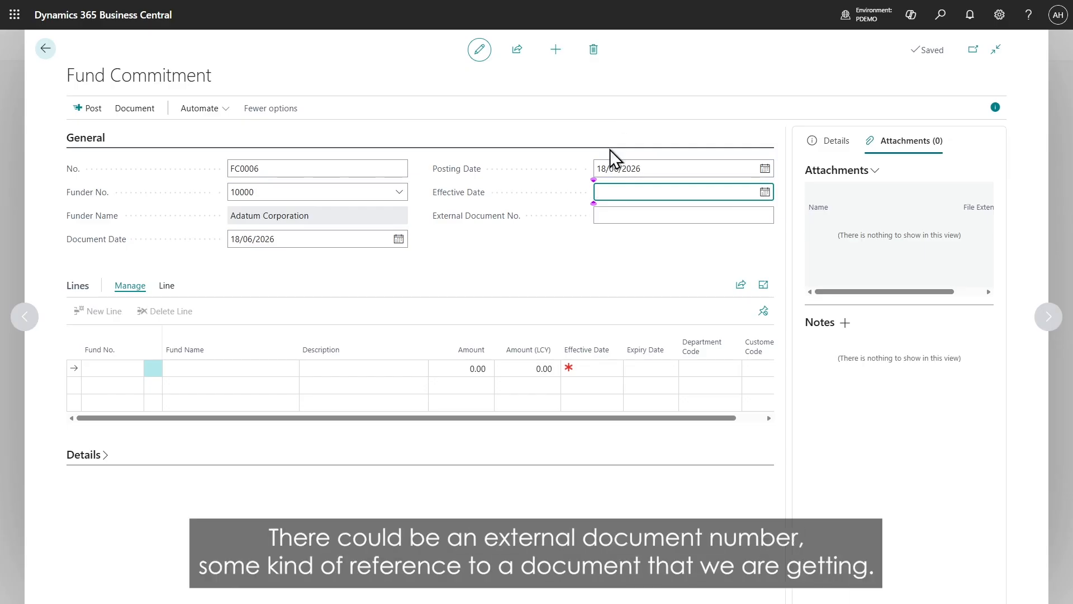
click(628, 218)
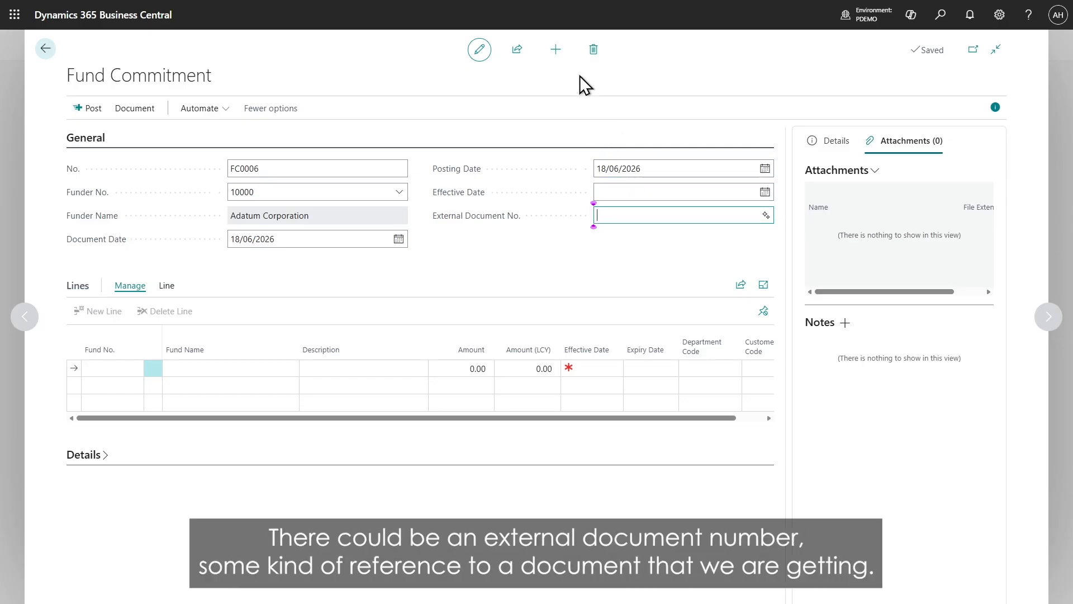
text(562323-56)
click(580, 78)
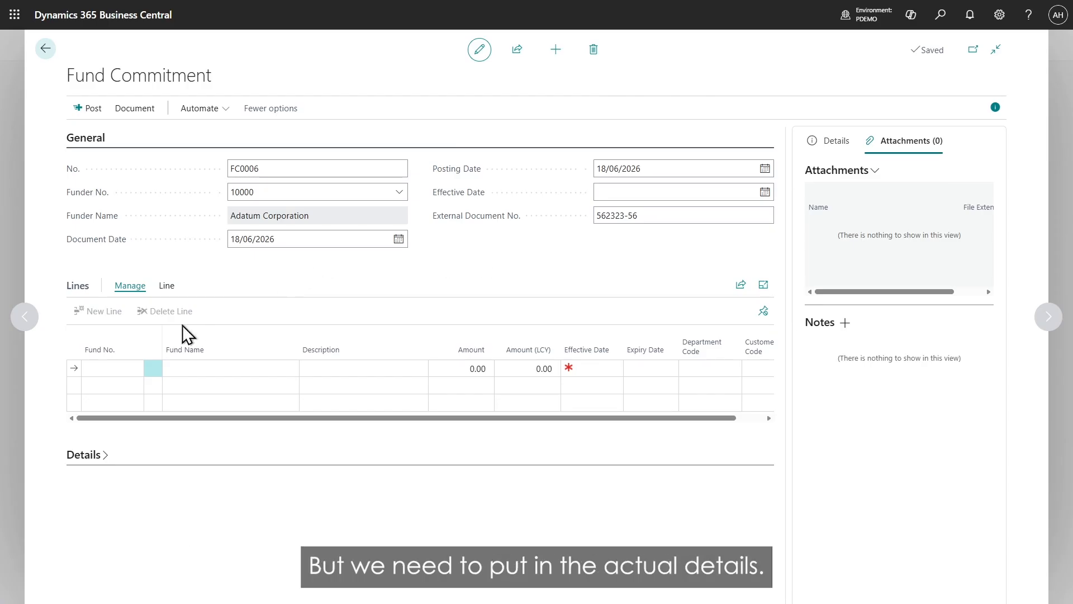
Fill the first commitment line with the Adatum fund F00002, description 235656-565 and an amount of 15000.
click(118, 368)
click(118, 368)
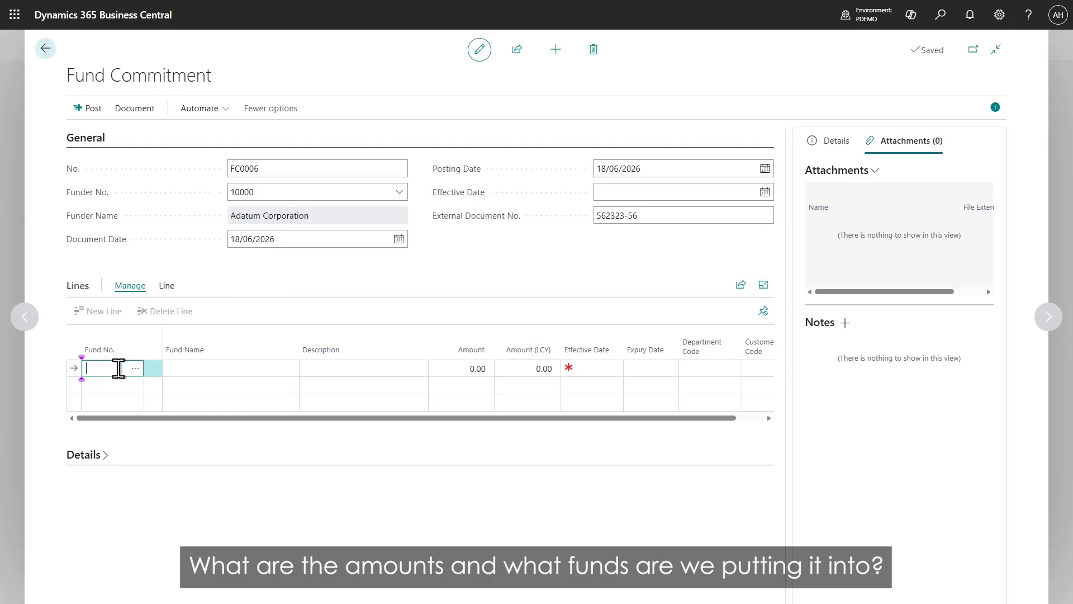
click(135, 368)
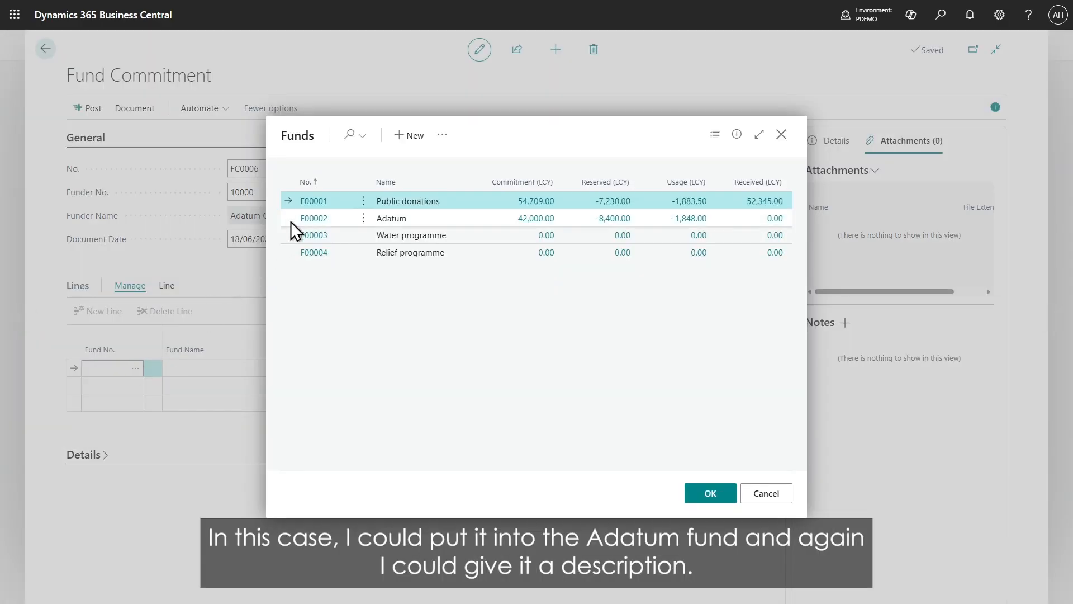
click(313, 218)
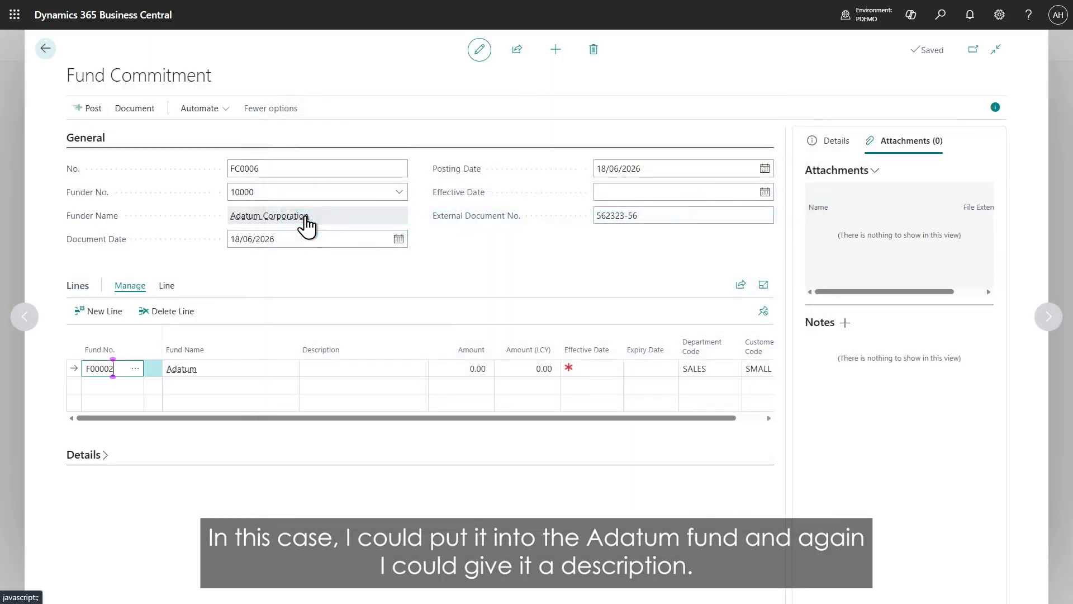
click(318, 368)
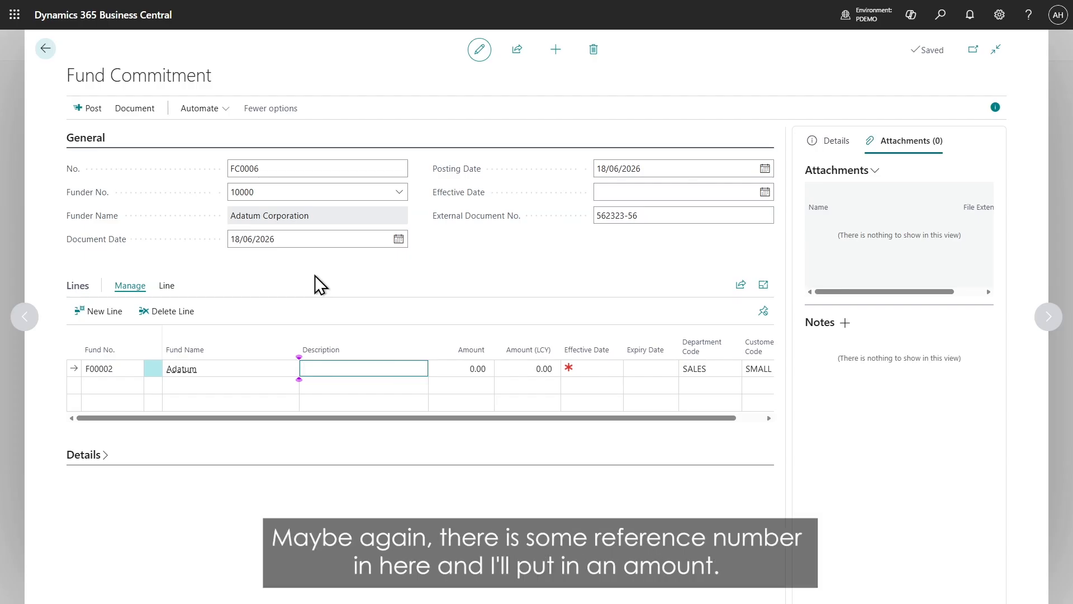
text(235656-565)
key(Tab)
text(15000)
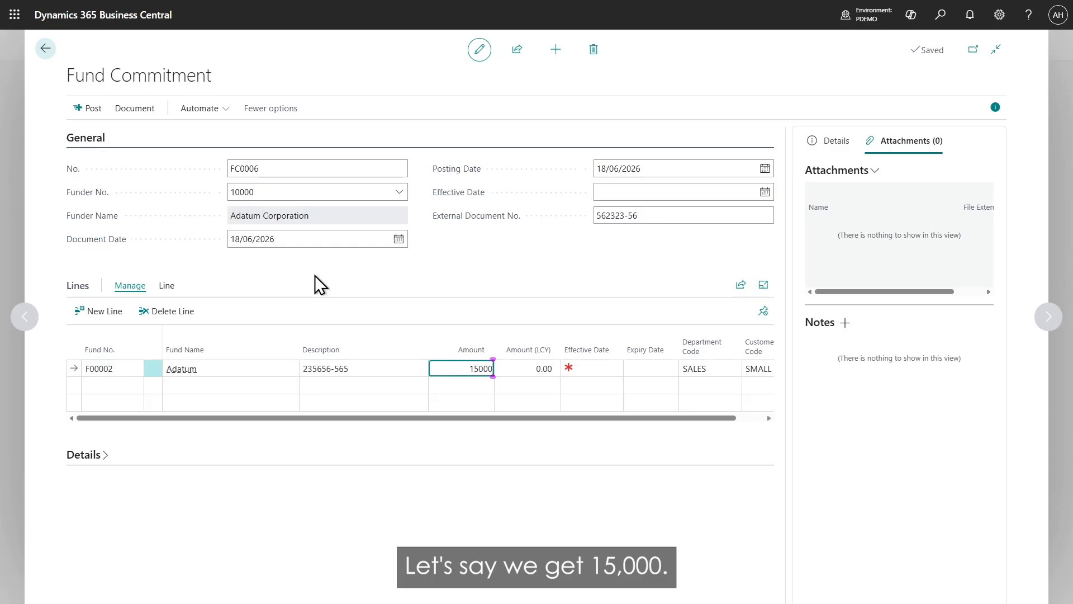
key(Tab)
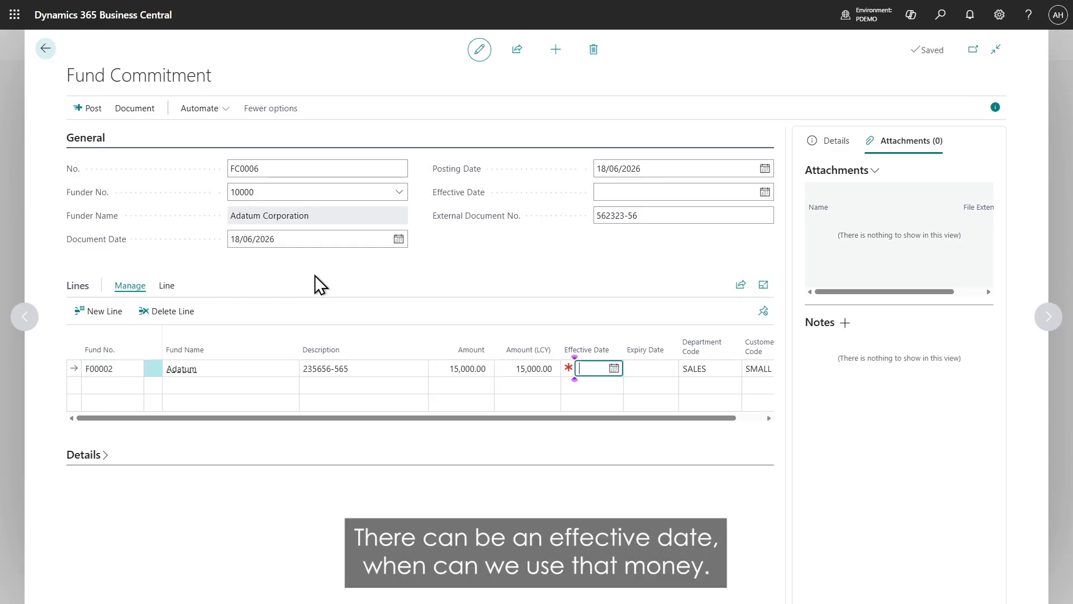
Set the Adatum line's effective date to 01/01/2026.
text(1/1)
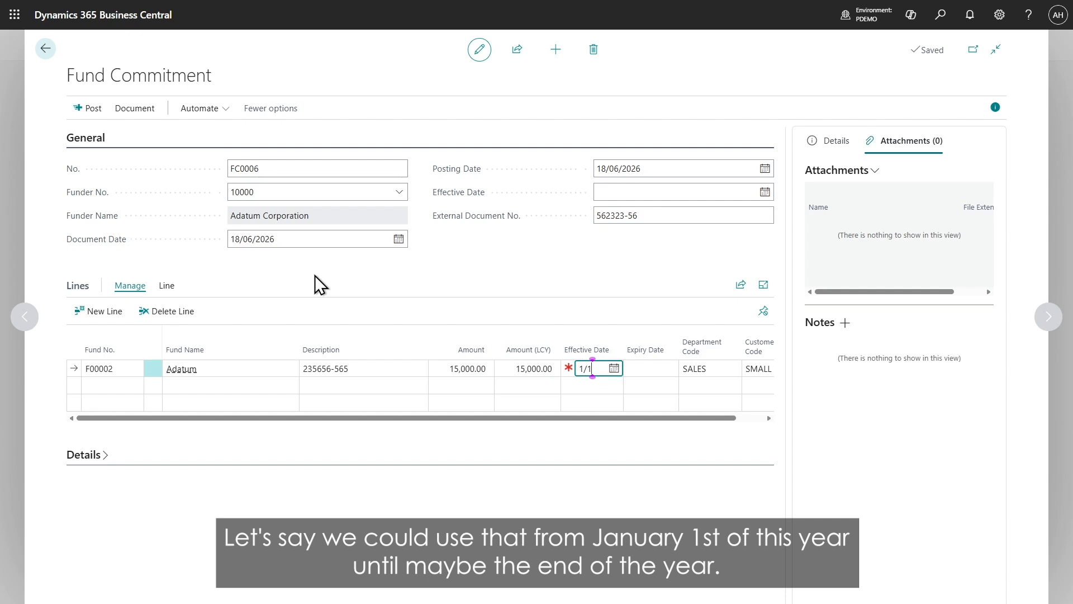
key(Tab)
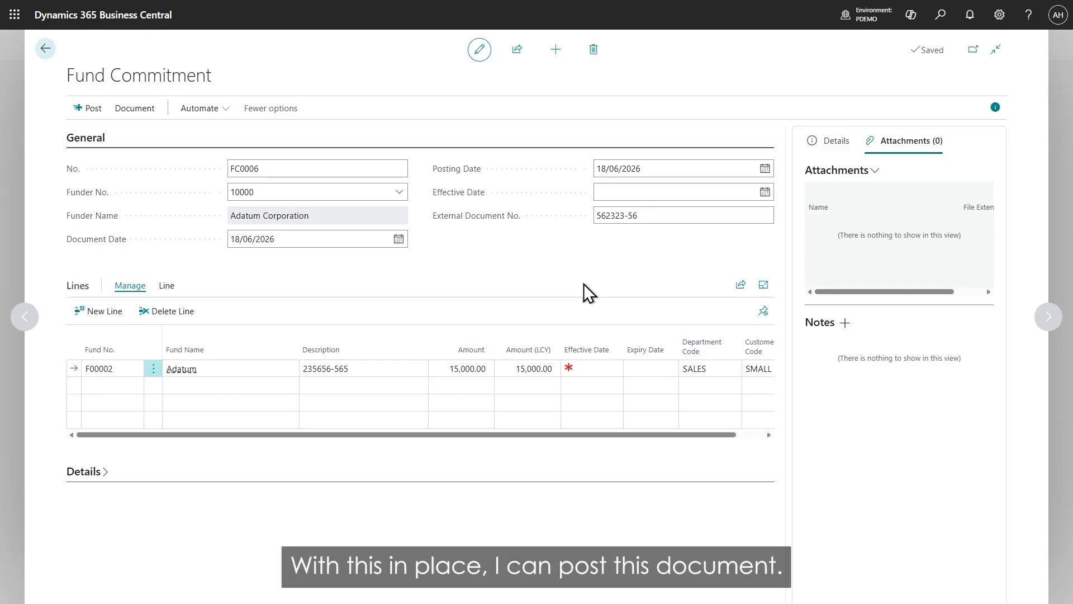
click(583, 368)
click(582, 369)
text(01/01/2026)
key(Tab)
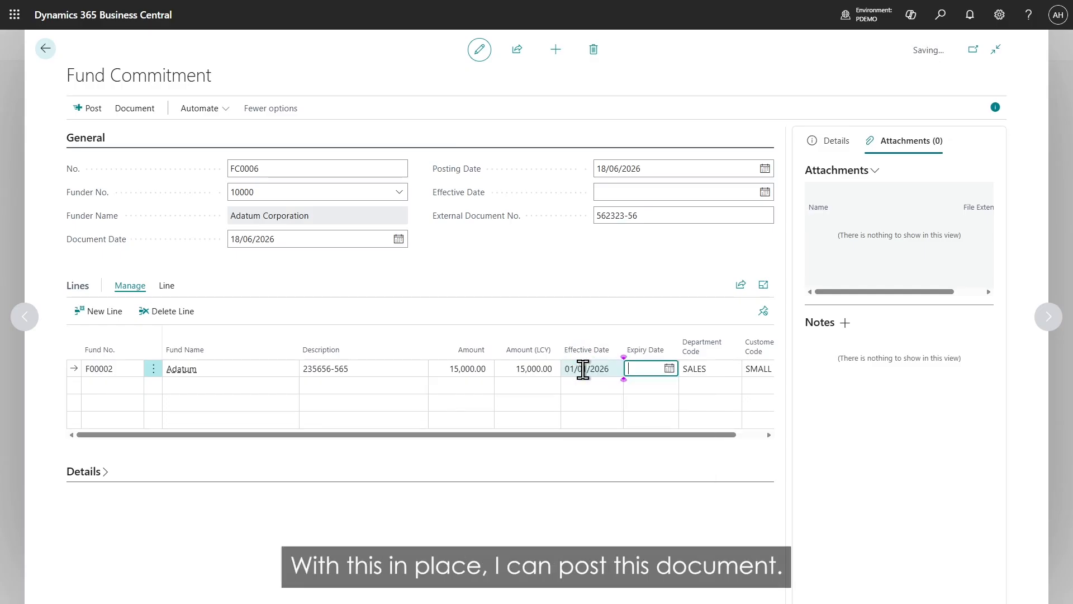
Post the fund commitment and open the posted document.
click(531, 261)
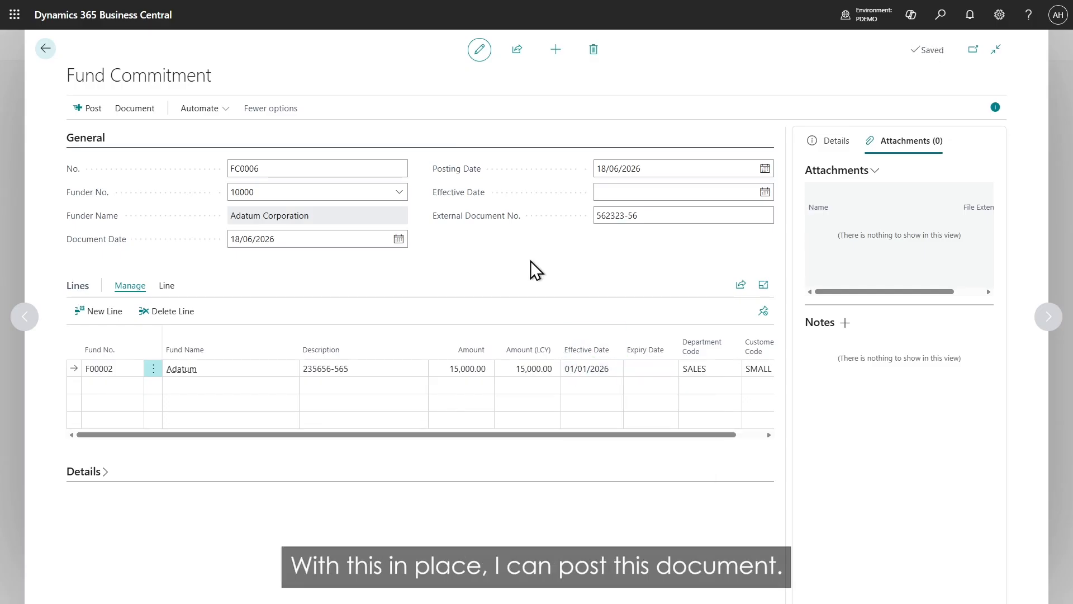
click(89, 109)
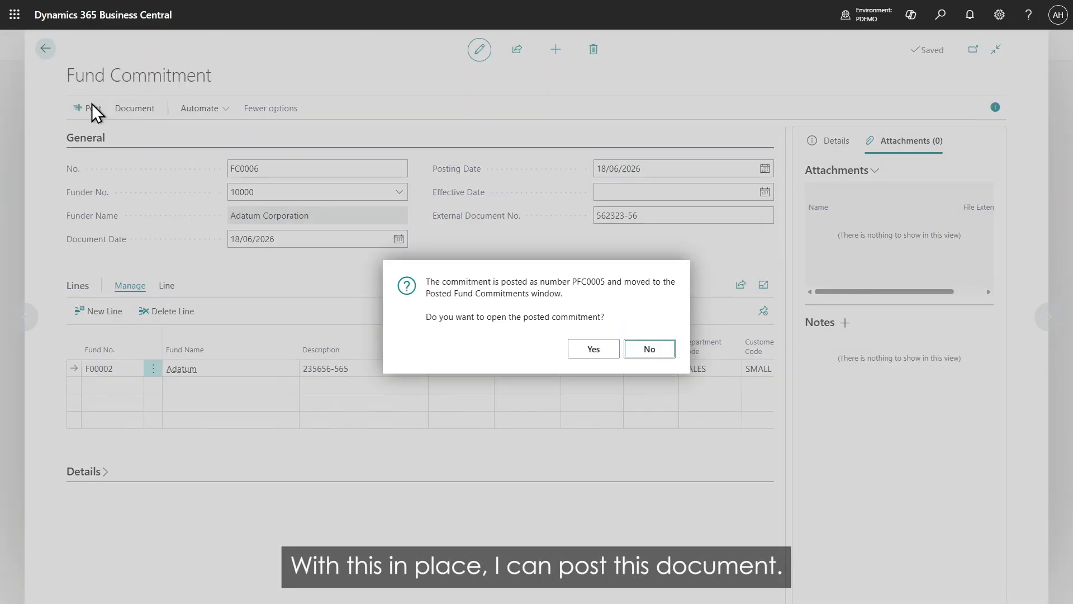
click(580, 356)
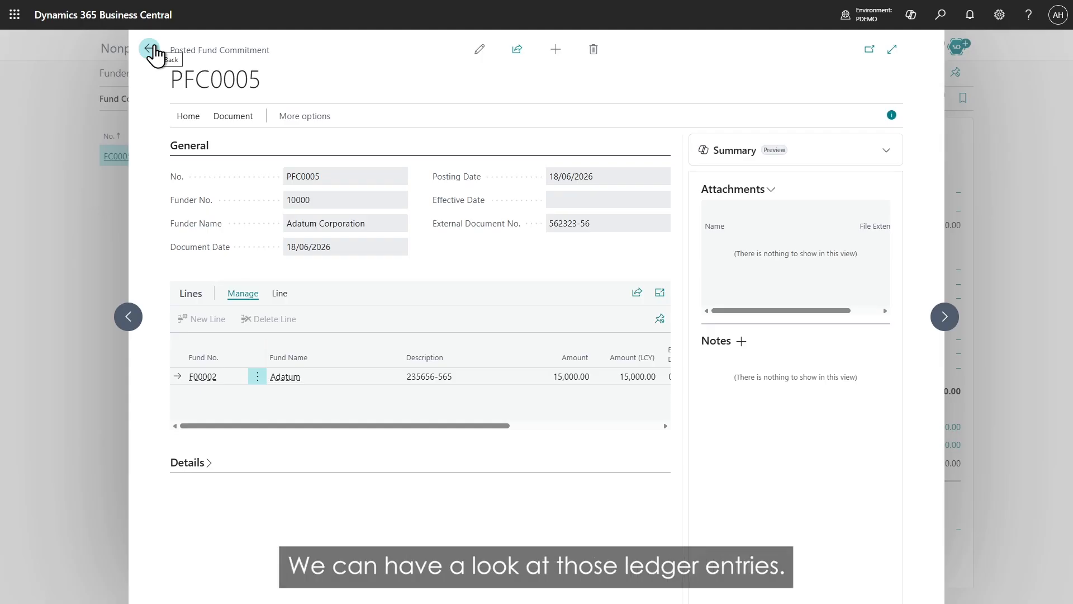
Find the entries related to the posted commitment and examine its fund ledger entry.
click(189, 117)
click(212, 144)
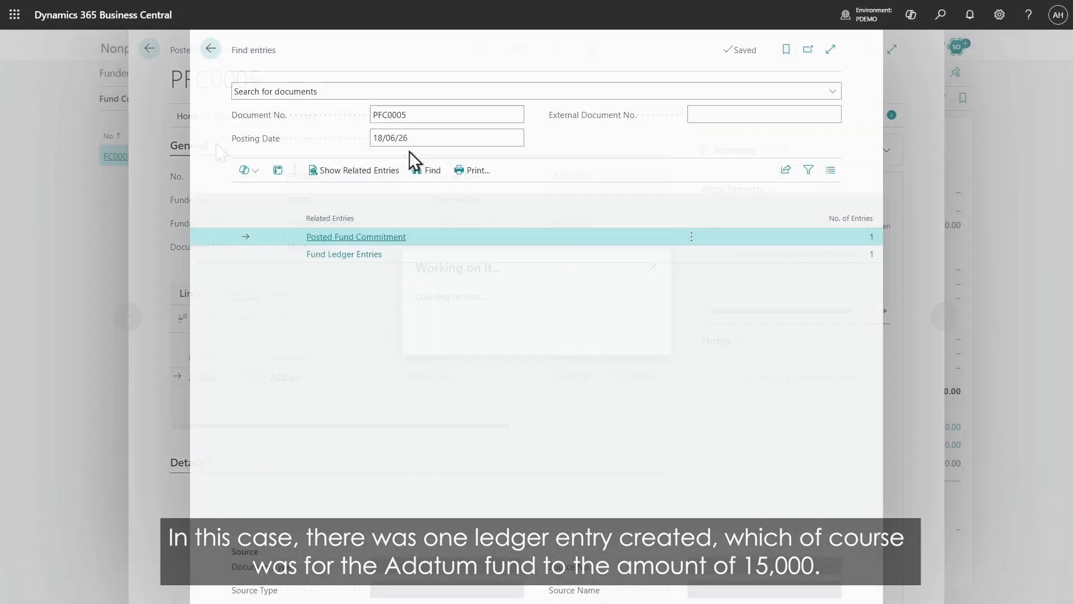
click(869, 255)
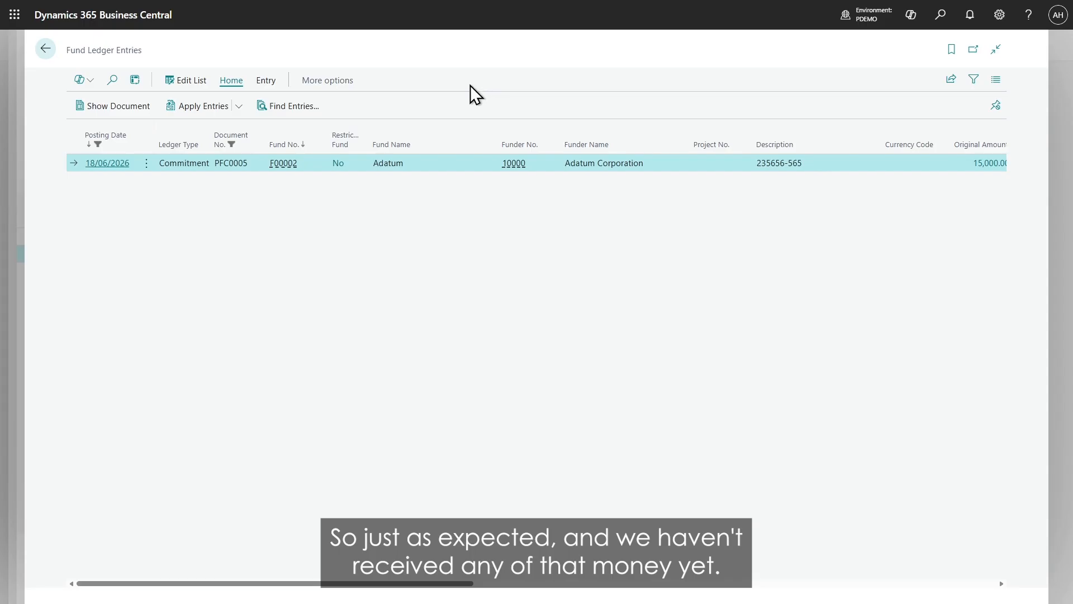
click(45, 48)
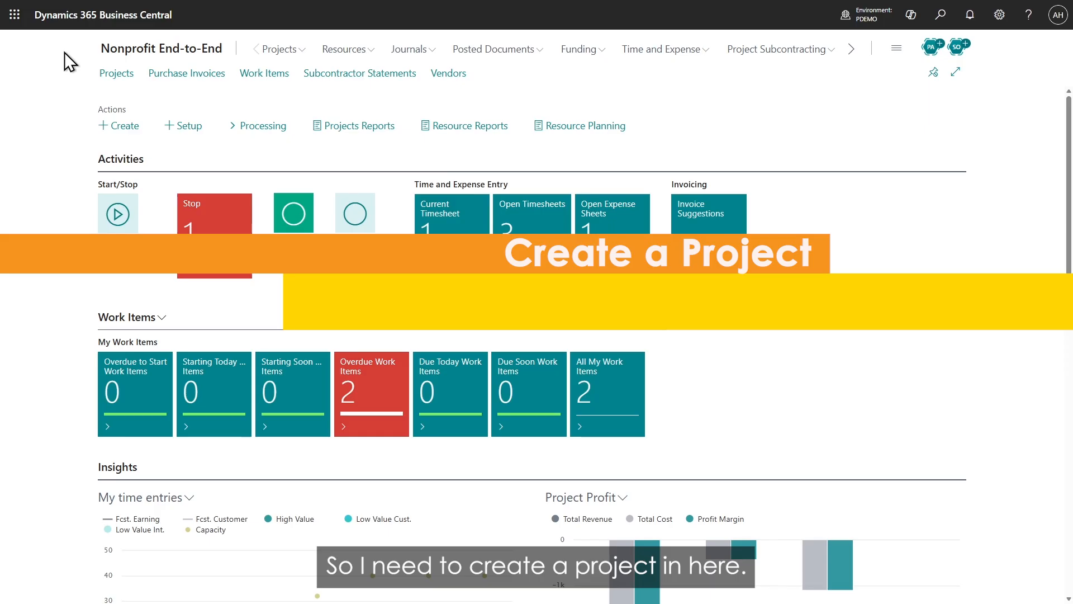
Start a new project with the Quick Project Guide and give it the description "Adatum project".
click(119, 125)
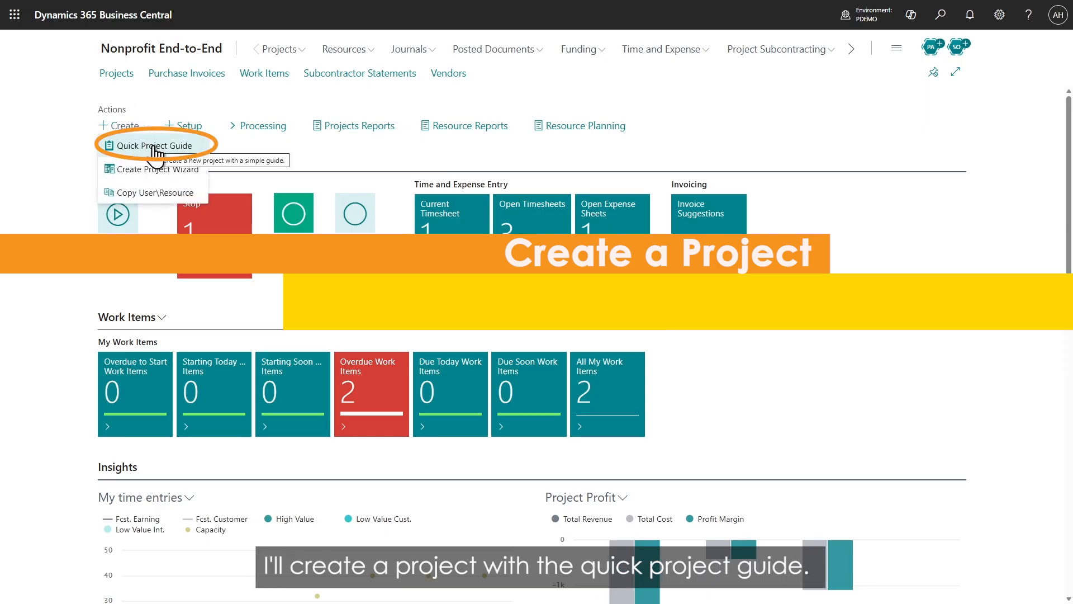
click(154, 146)
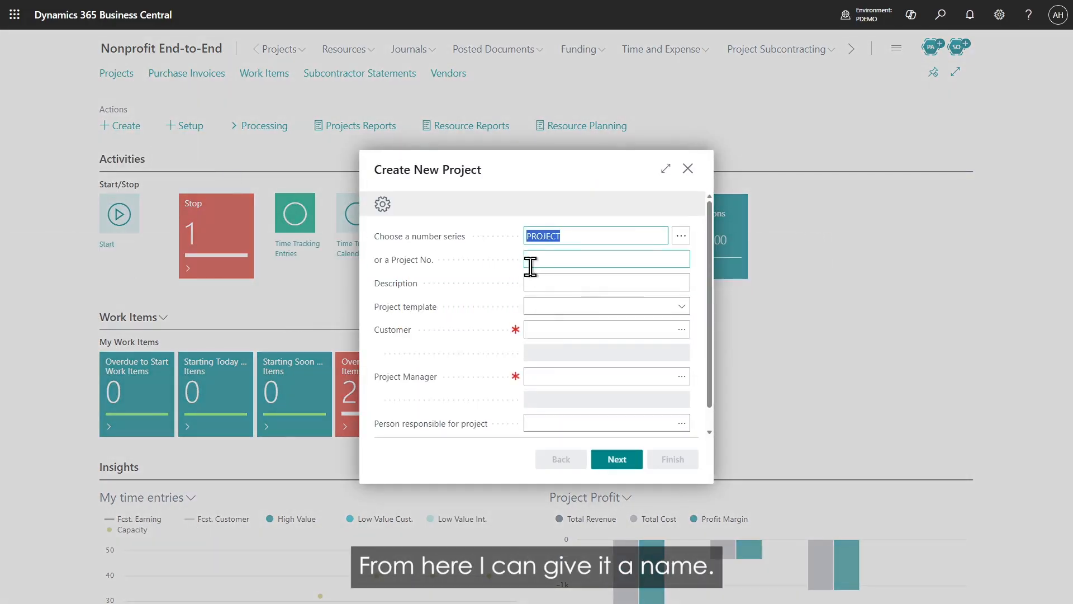
click(559, 281)
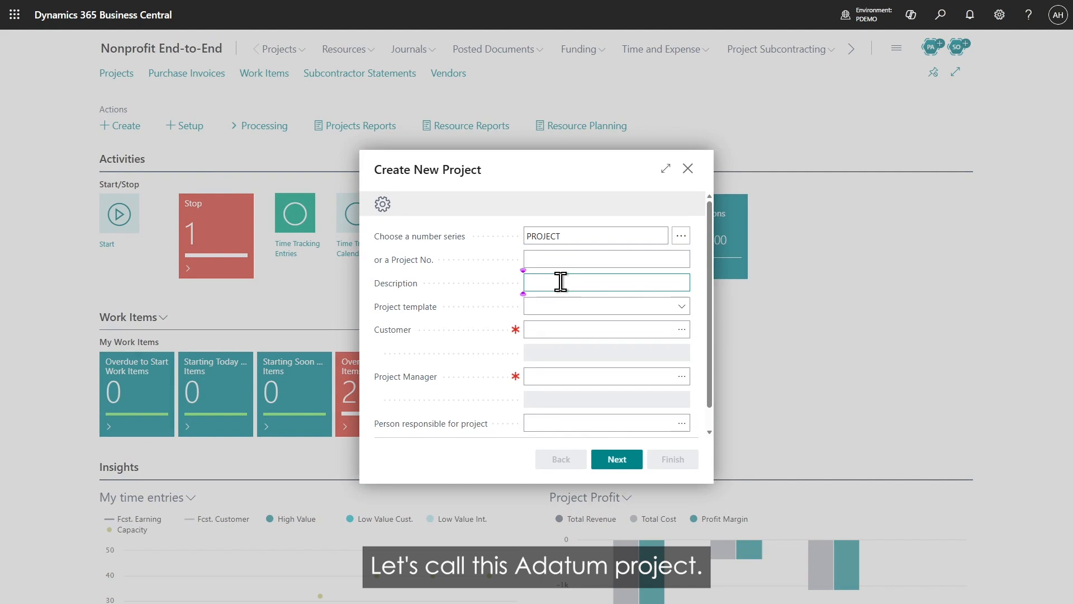
text(Adatum project)
key(Tab)
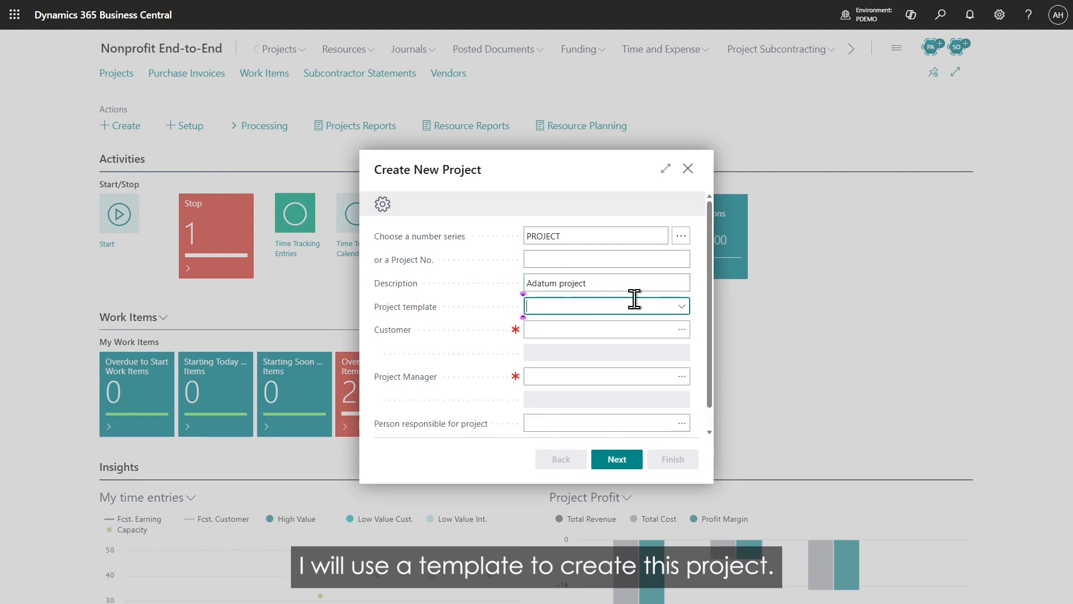
Apply the STANDARD template to the new project and set Adatum Corporation as its customer.
click(679, 306)
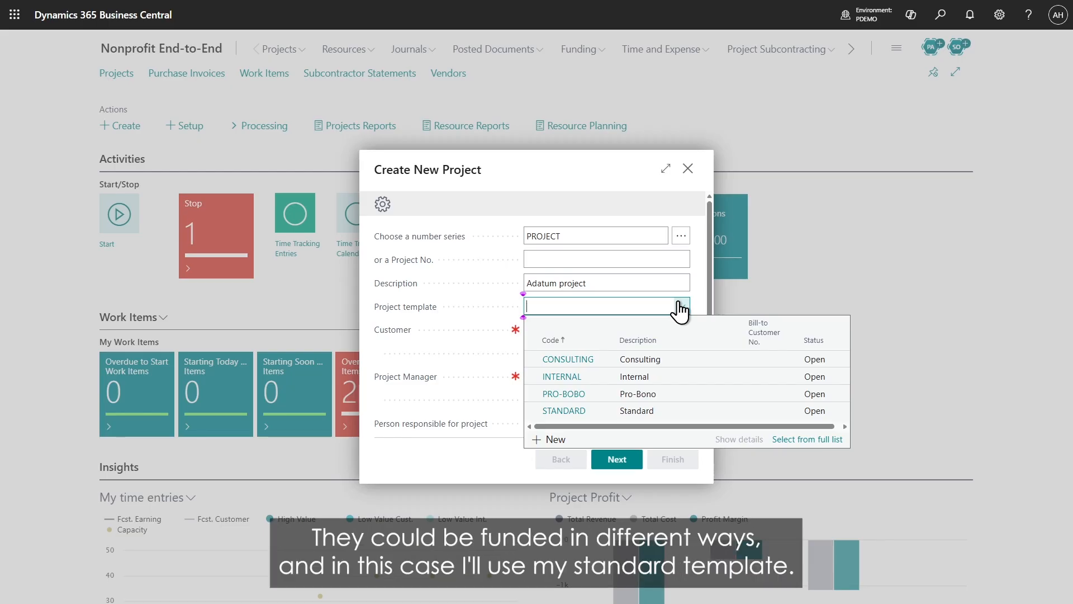
click(587, 406)
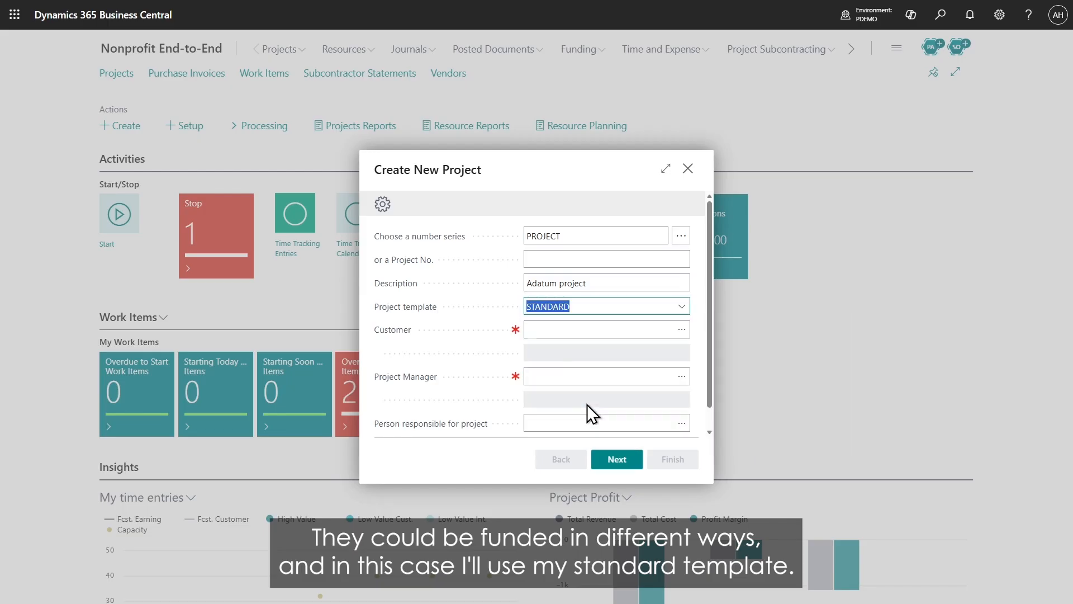
click(617, 328)
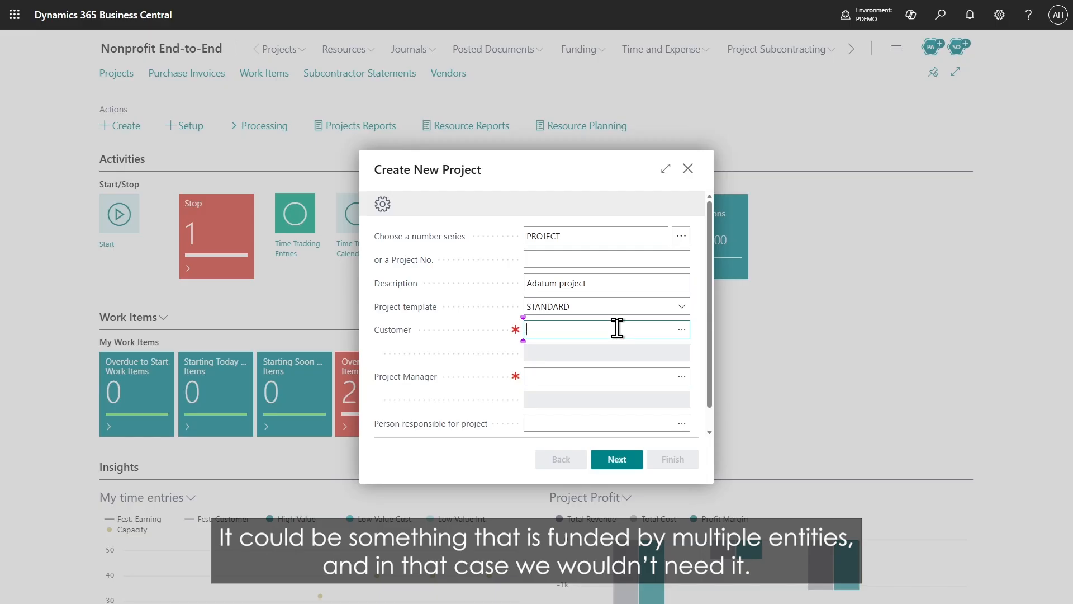
click(681, 329)
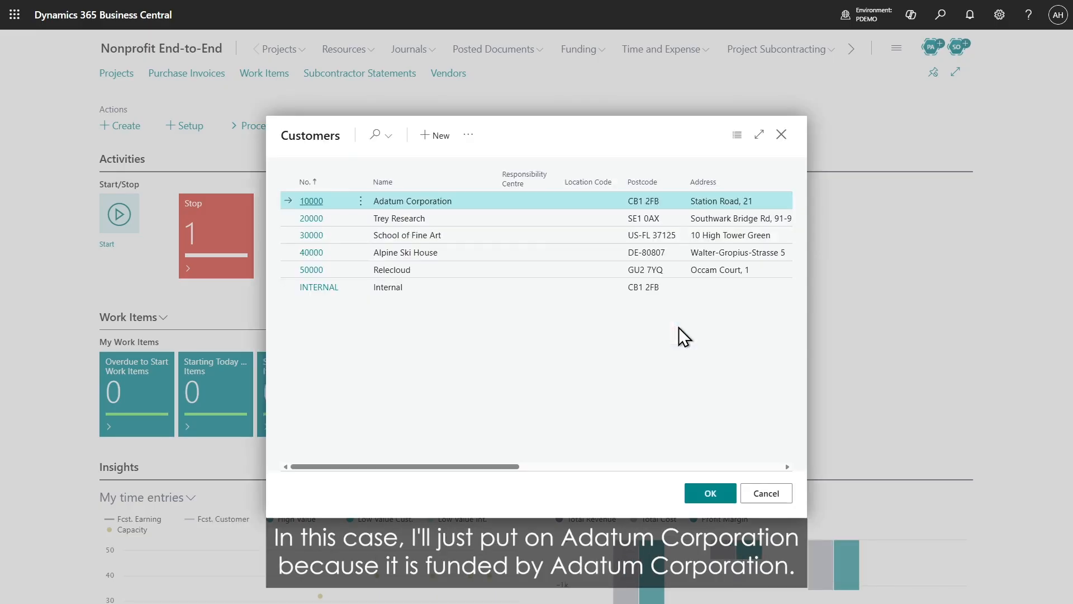
double_click(308, 200)
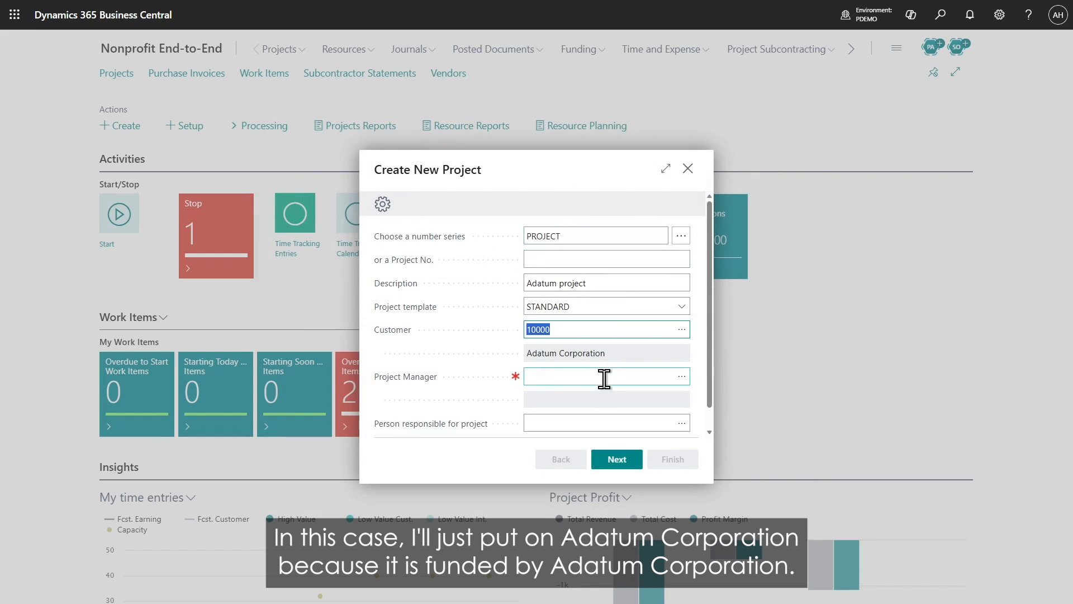
Assign the listed resource as project manager, finish creating the project with the default settings and open it.
click(681, 376)
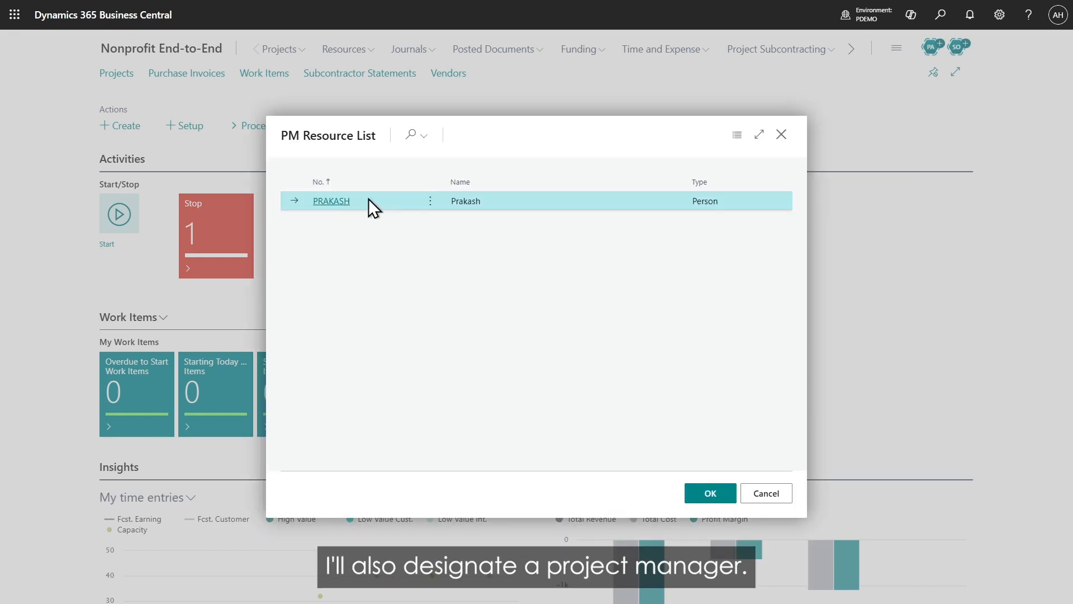
click(342, 200)
click(617, 459)
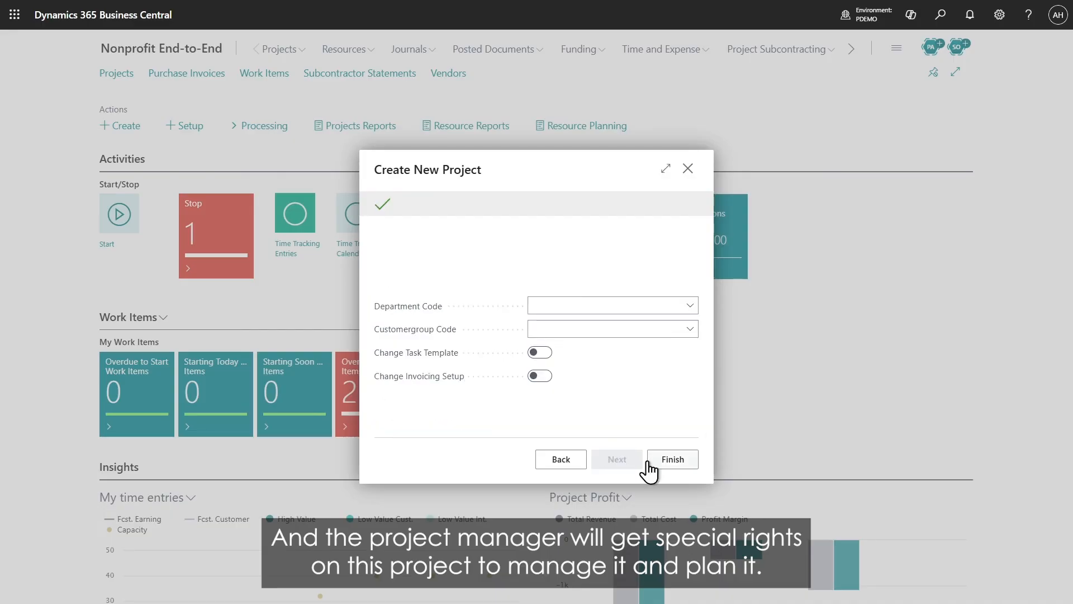
click(670, 462)
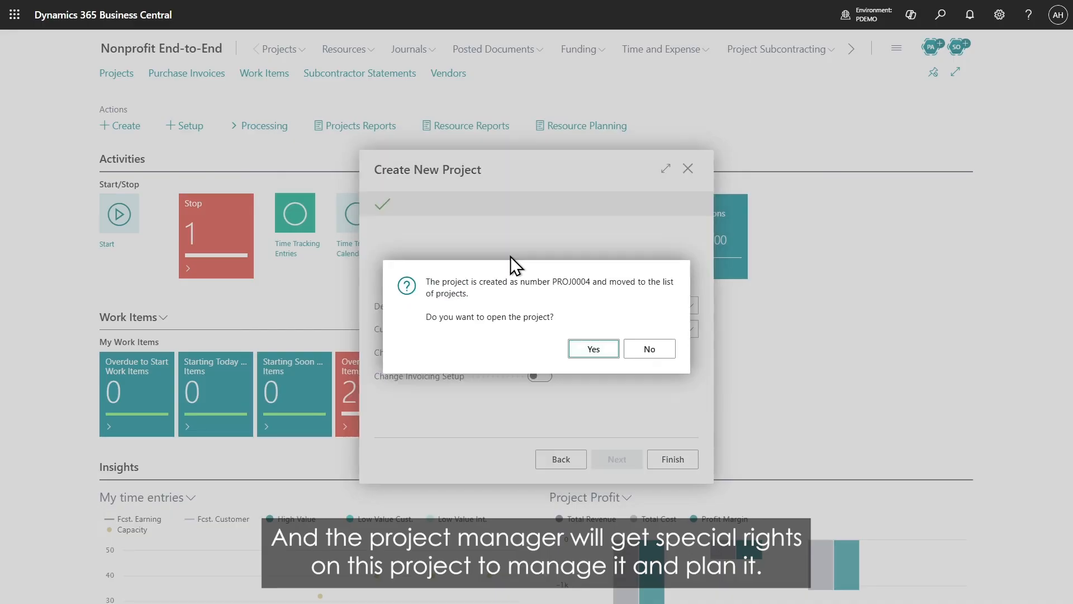
click(593, 348)
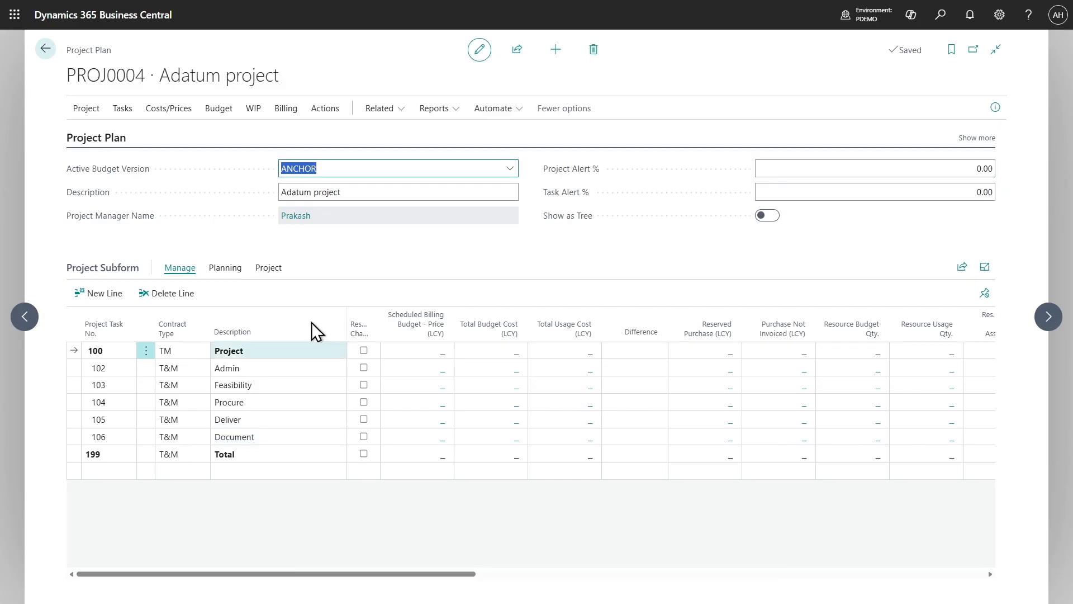
Add a project event described as "Deadline" dated 30/06/2026 to the Adatum project, and hide the details pane on the project plan.
click(994, 108)
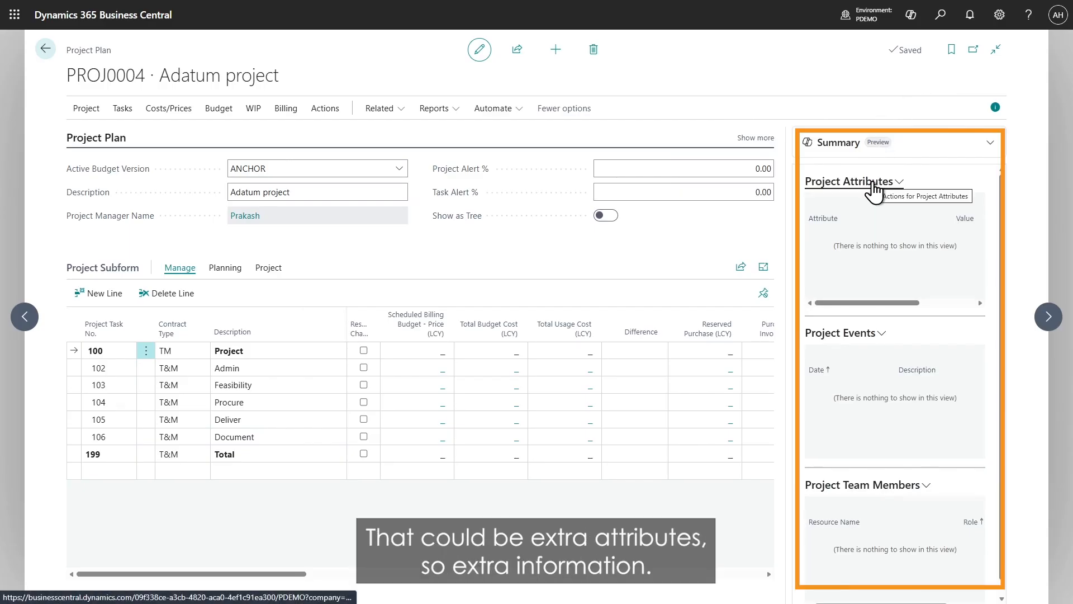
click(872, 341)
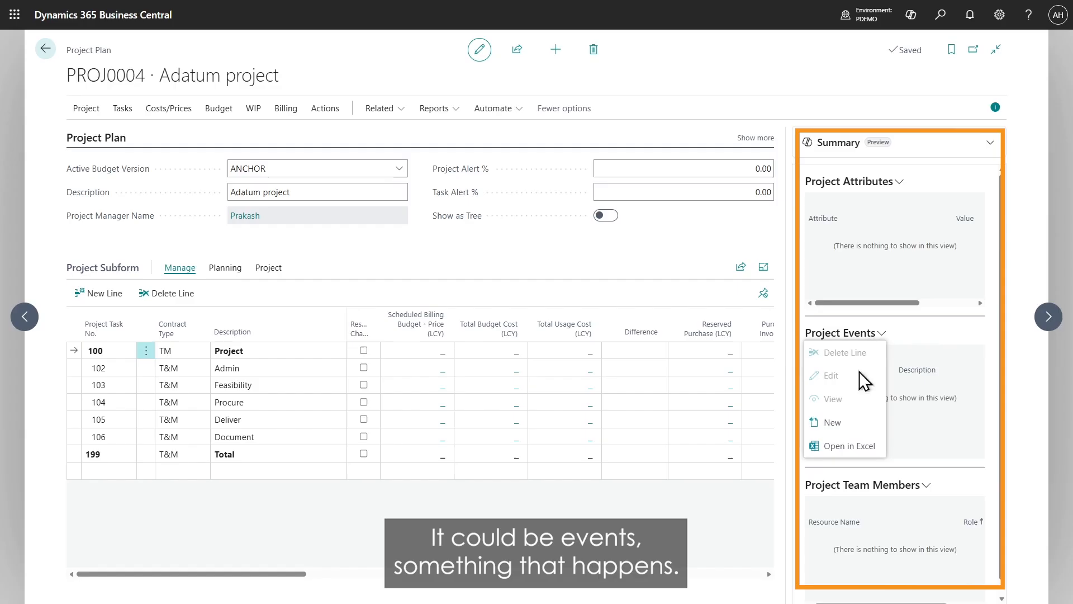
click(844, 425)
click(108, 143)
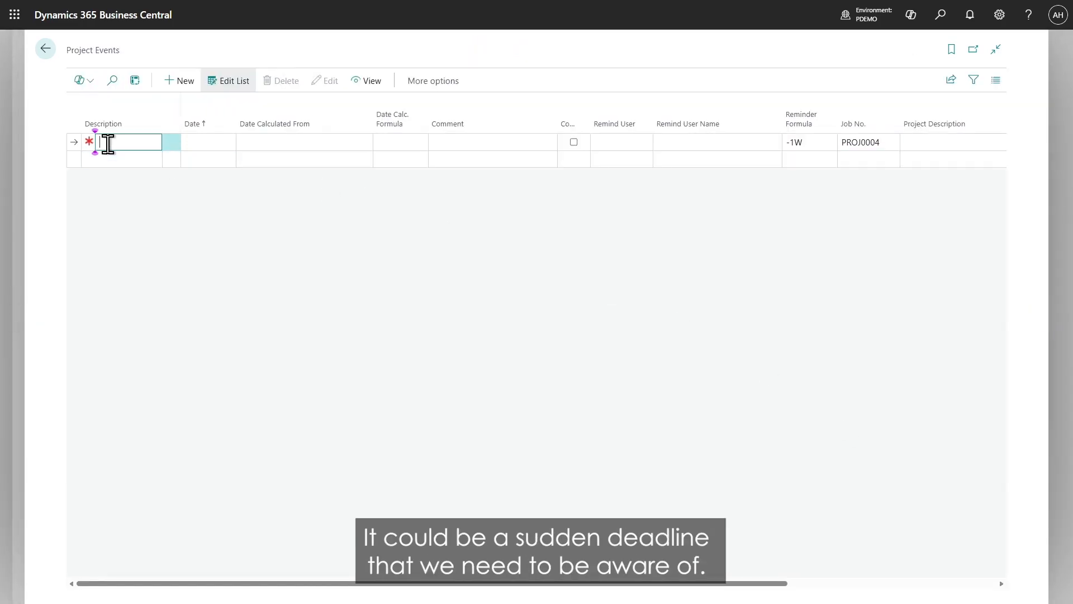
text(Deadline)
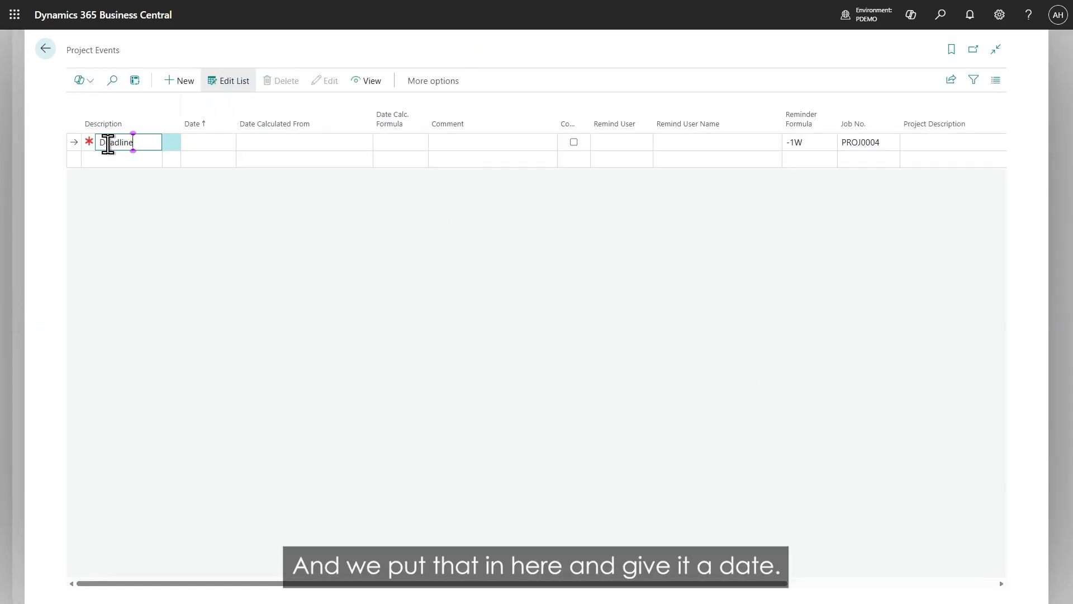
key(Tab)
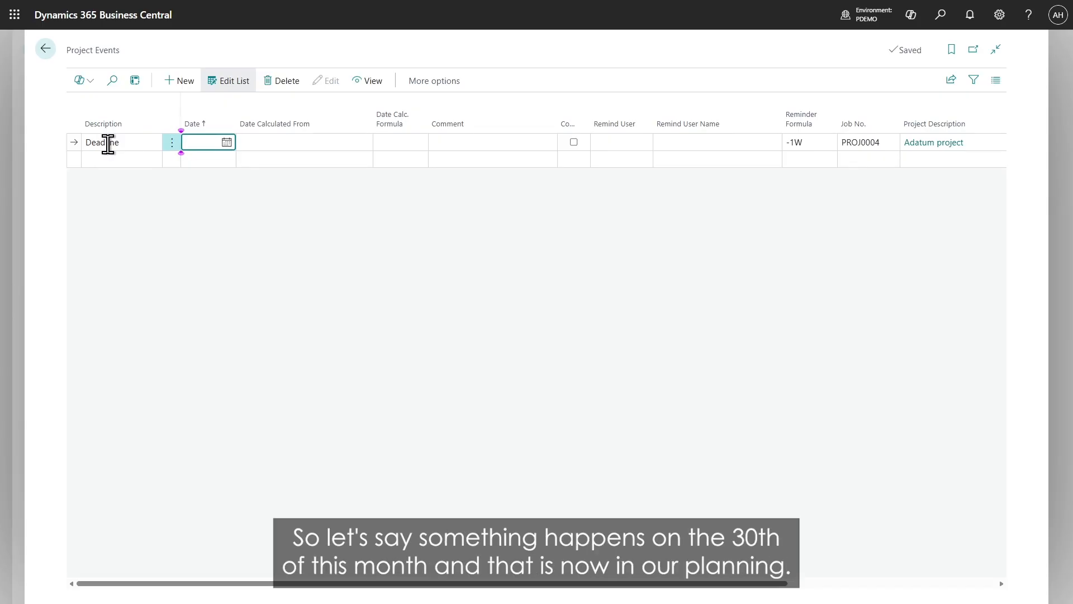
text(30)
key(Tab)
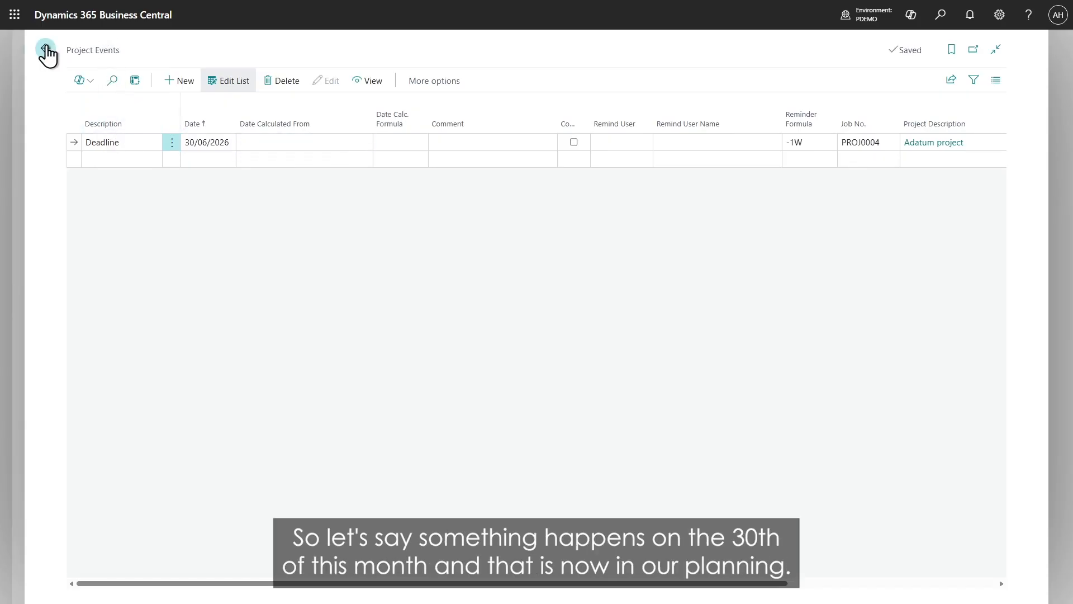
click(45, 50)
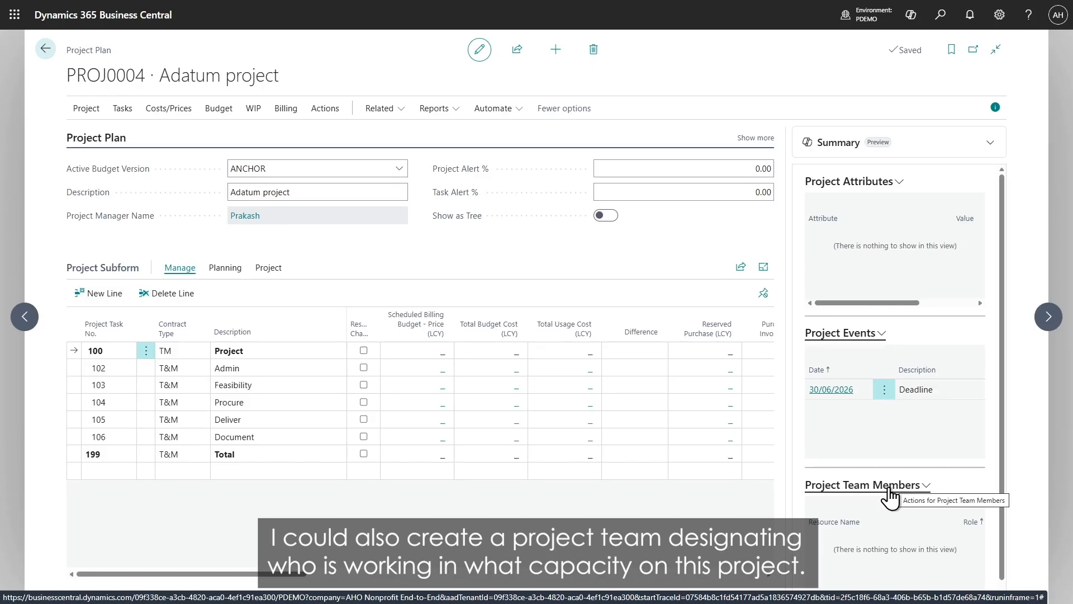
key(alt+F2)
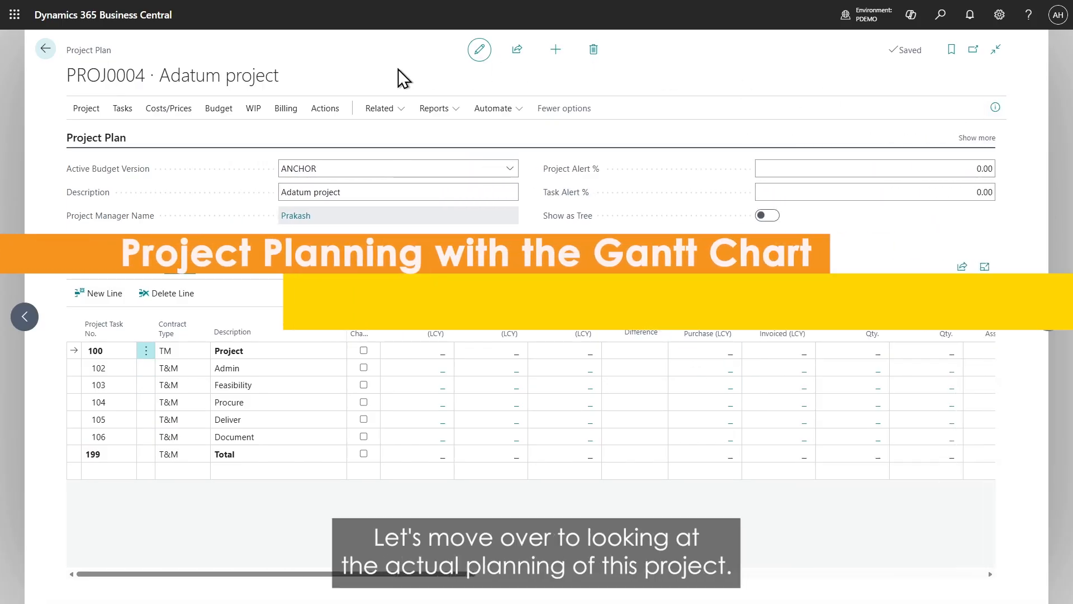
In the project's Gantt chart, extend the Procure task to 03/07/2026 and shorten the Deliver task to end on 15/07/2026.
click(79, 109)
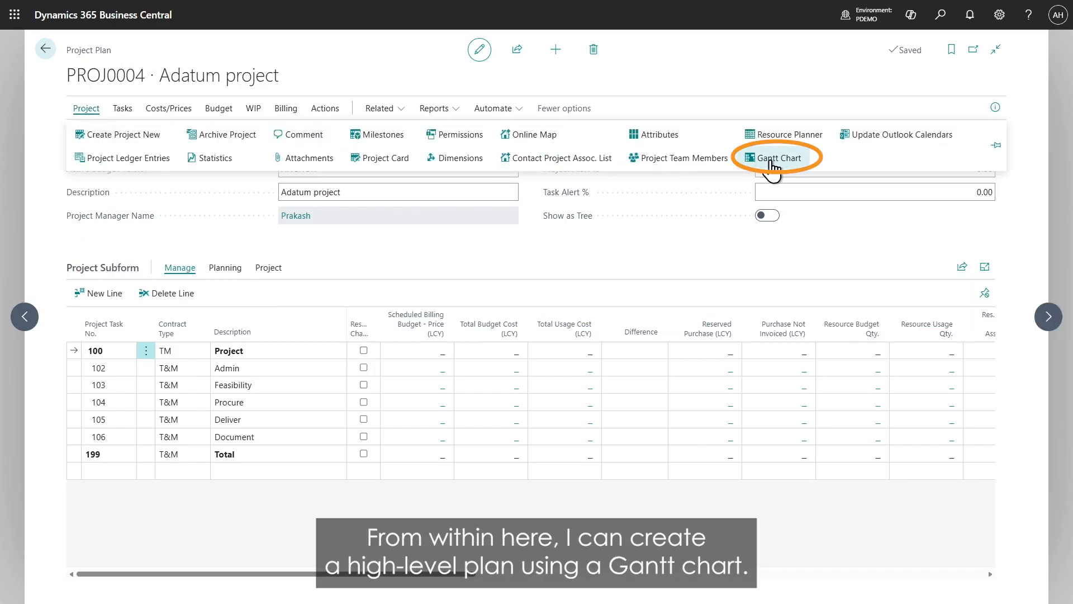
click(773, 162)
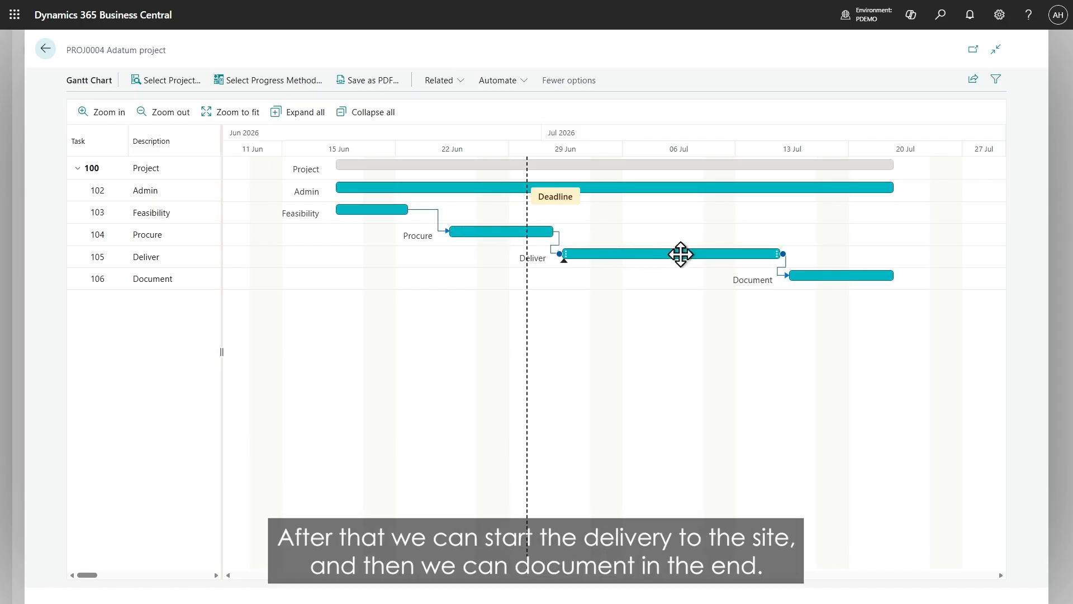
mouse_move(703, 252)
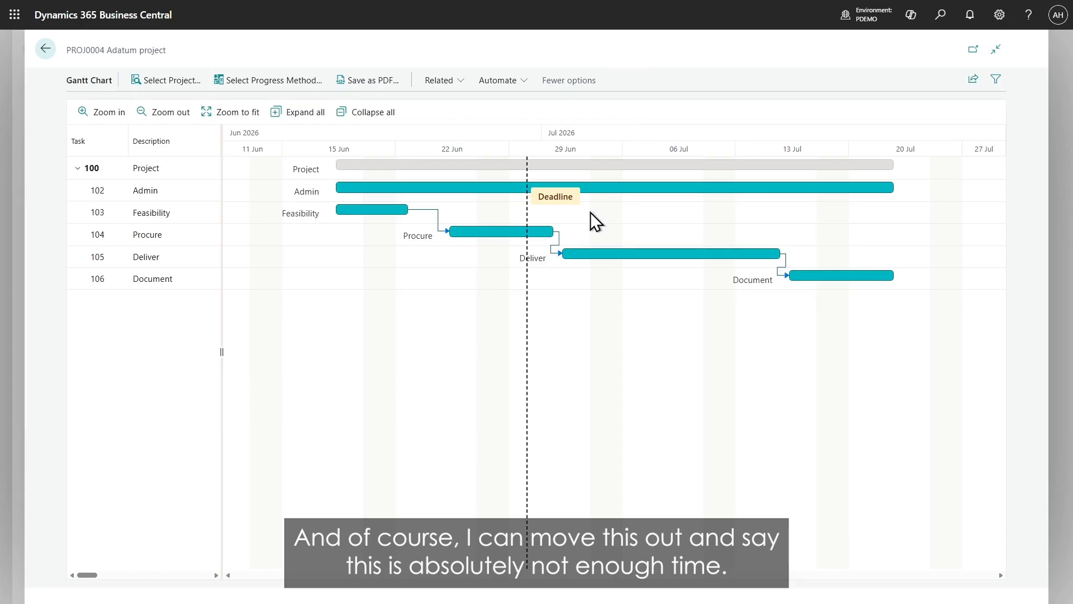
mouse_move(549, 229)
drag(549, 228, 581, 230)
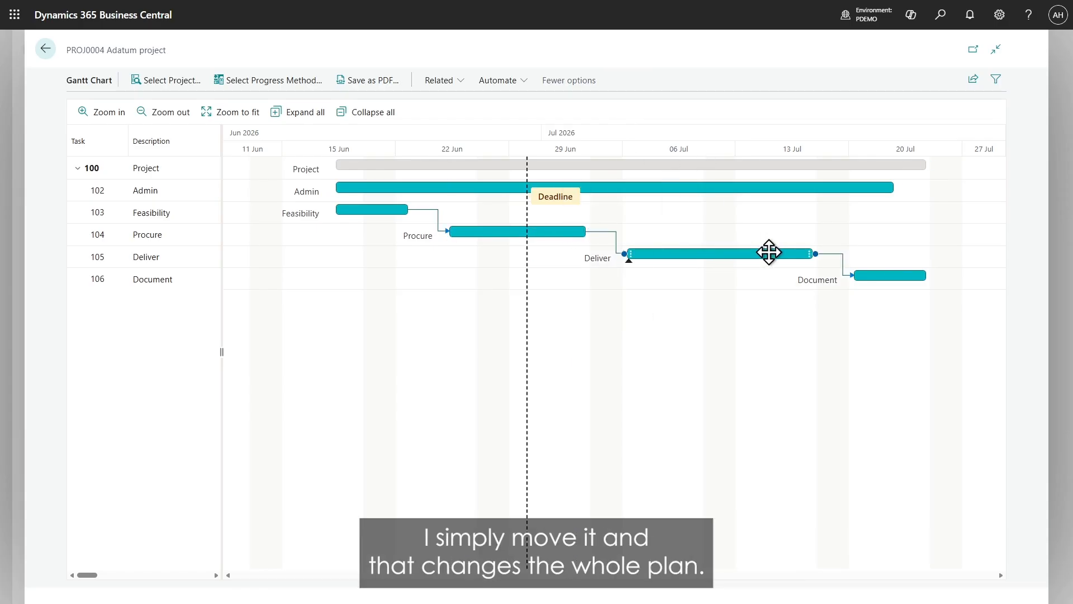
drag(782, 253, 779, 253)
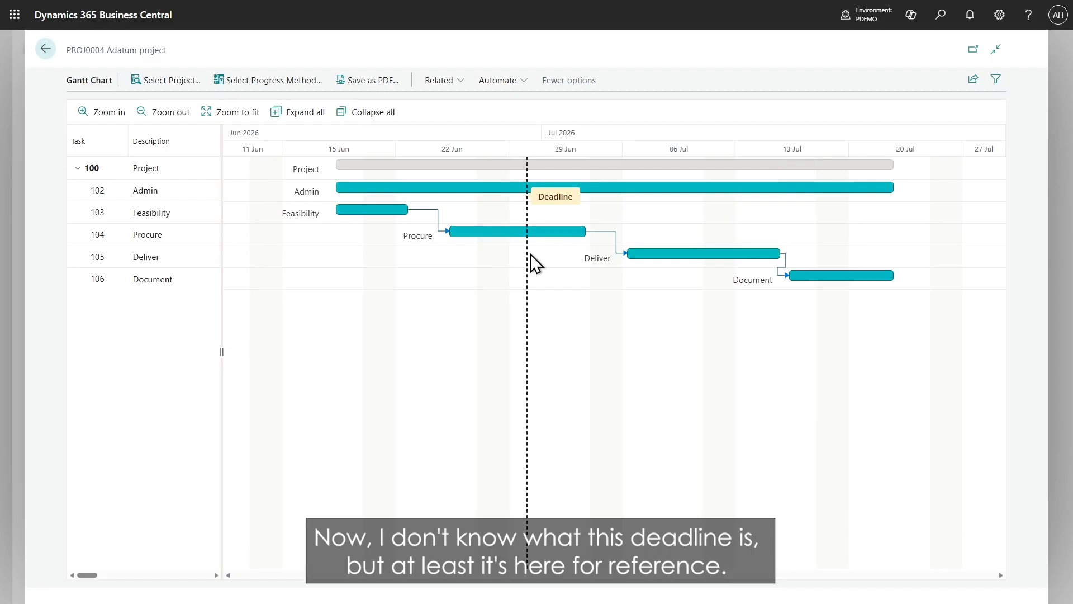
Check the Gantt chart's PDF options without exporting, examine the tasks' date, completion and budget columns, and return to the project plan.
click(370, 80)
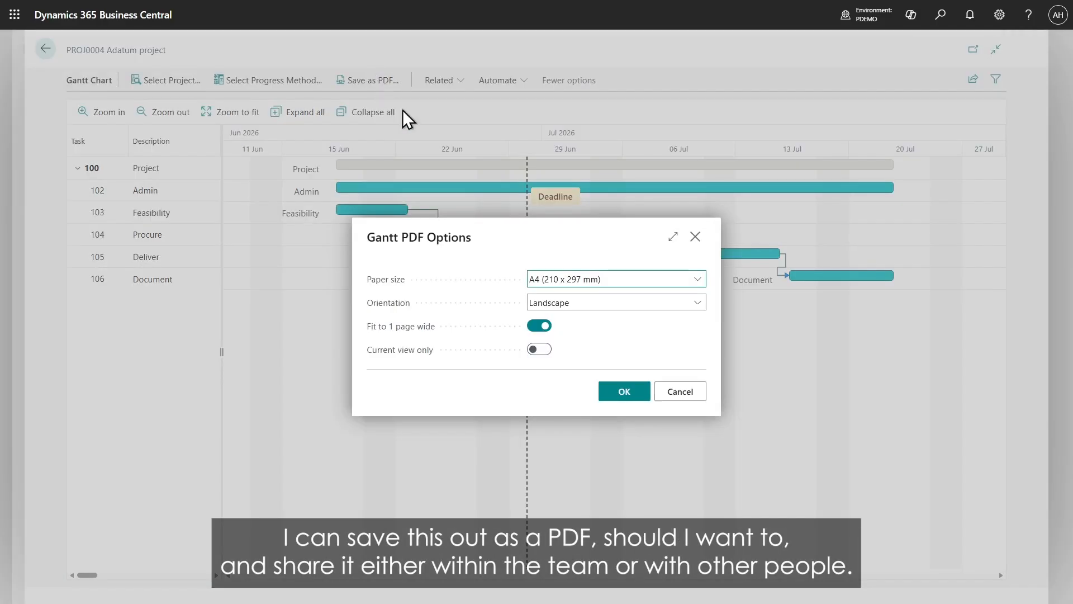
click(678, 389)
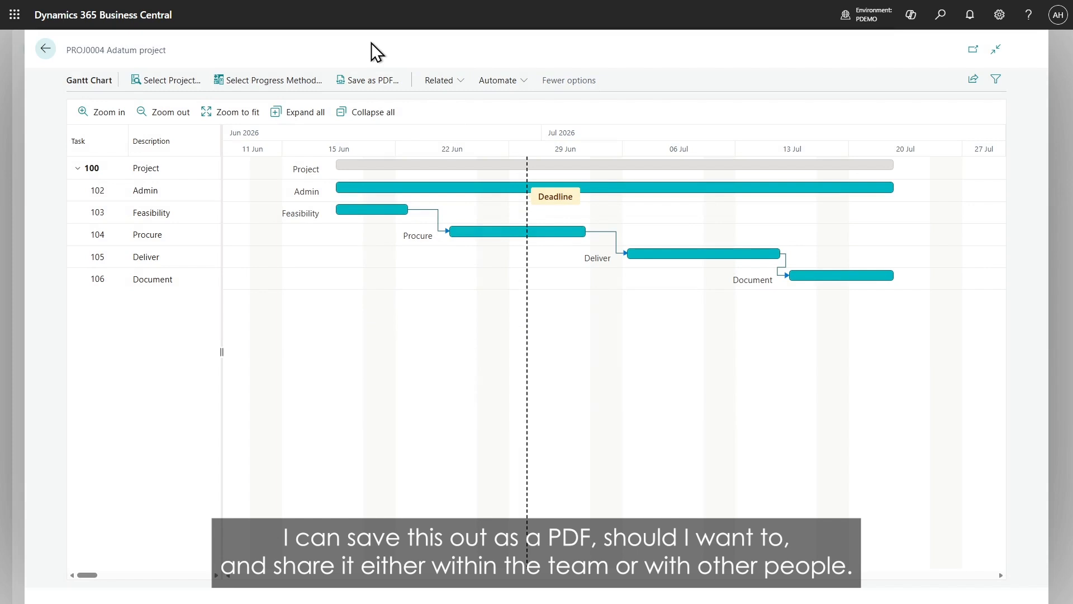
drag(222, 349, 546, 371)
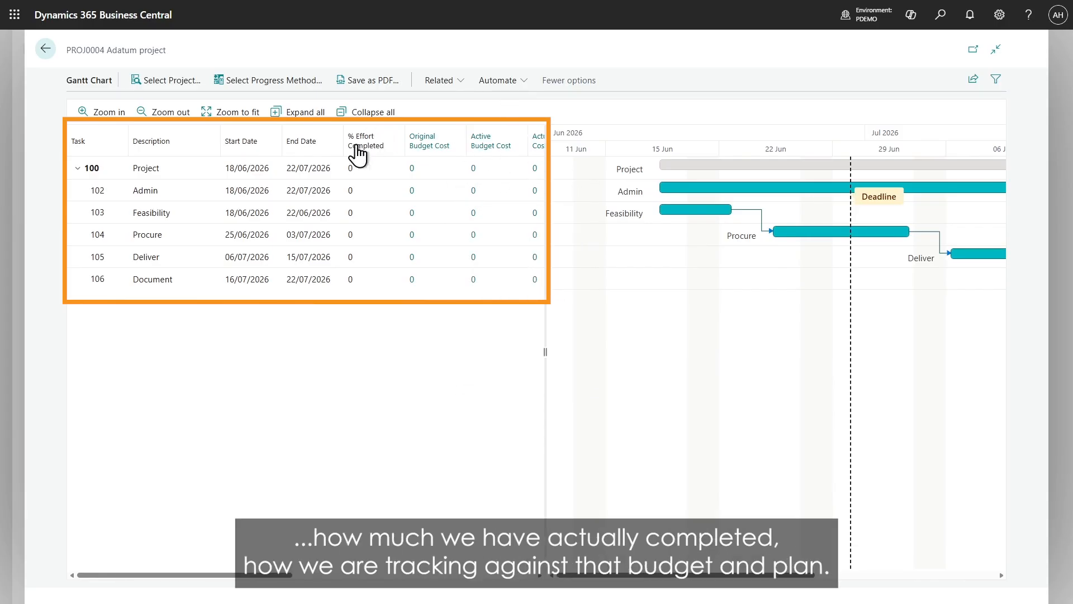
mouse_move(367, 179)
click(45, 48)
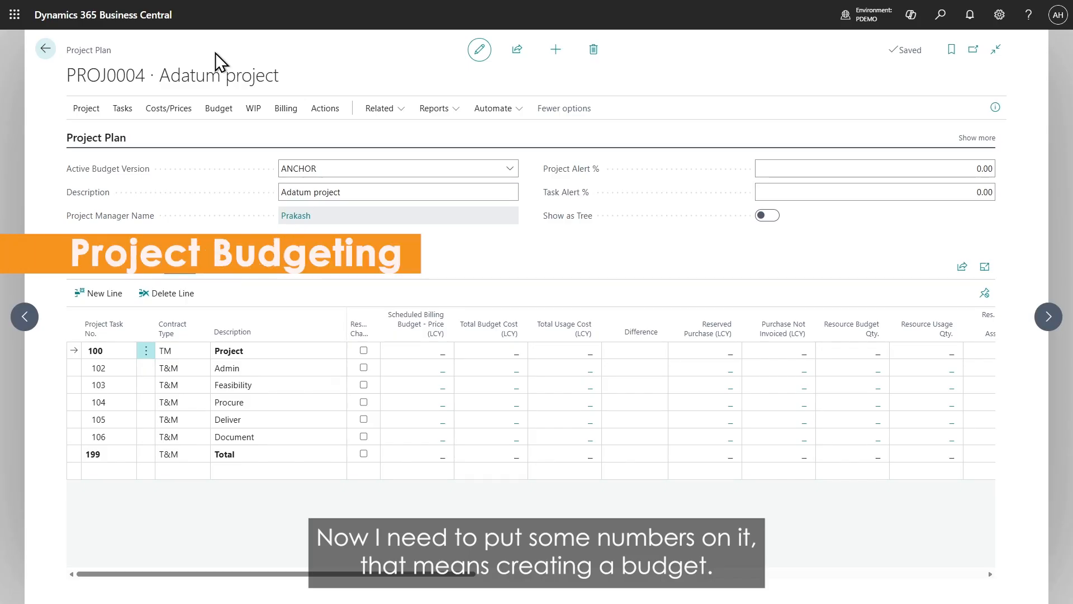
Open the project's Budget Matrix and set its type to Res.Group and its number to CONSULT.
click(216, 110)
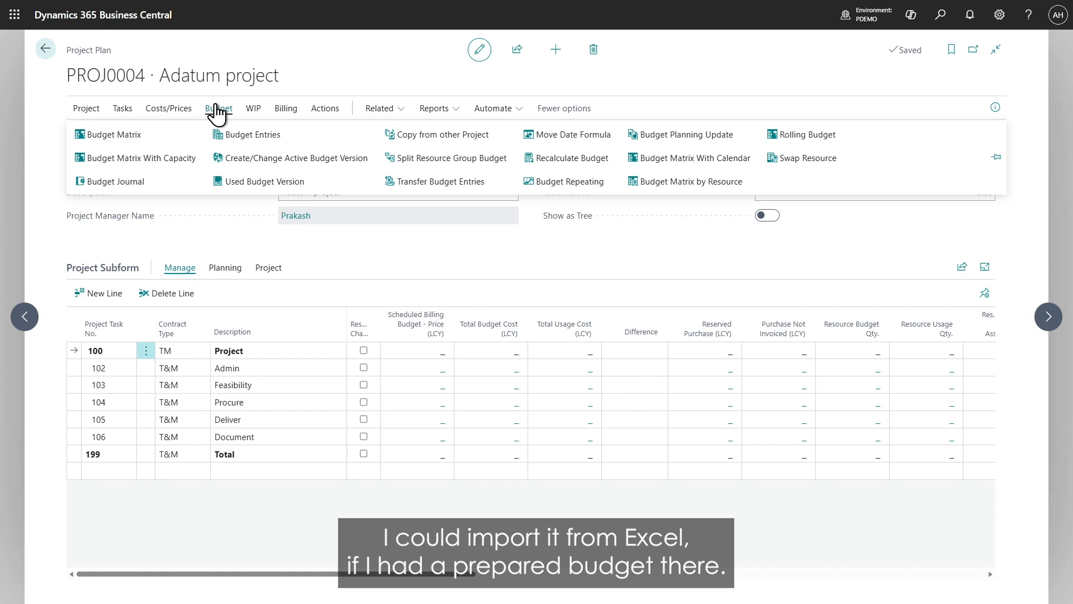
click(121, 132)
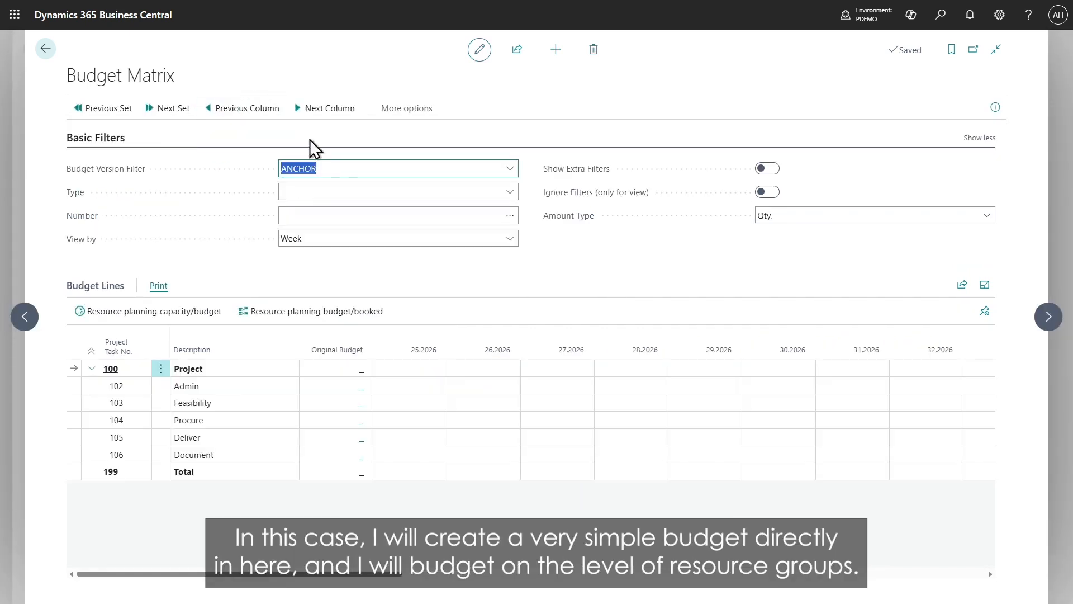
click(510, 192)
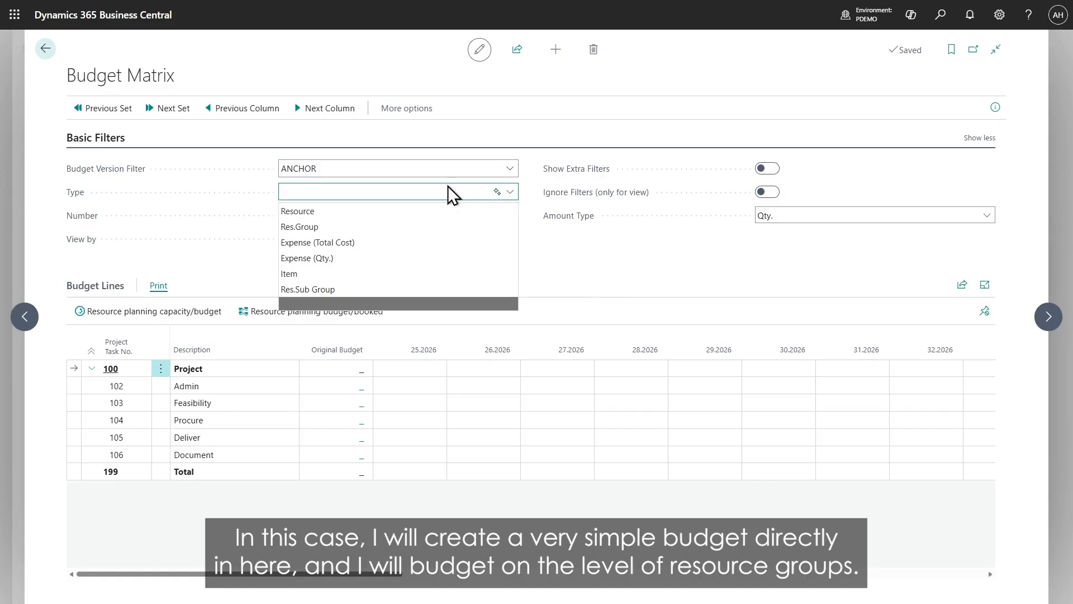
click(338, 226)
click(506, 215)
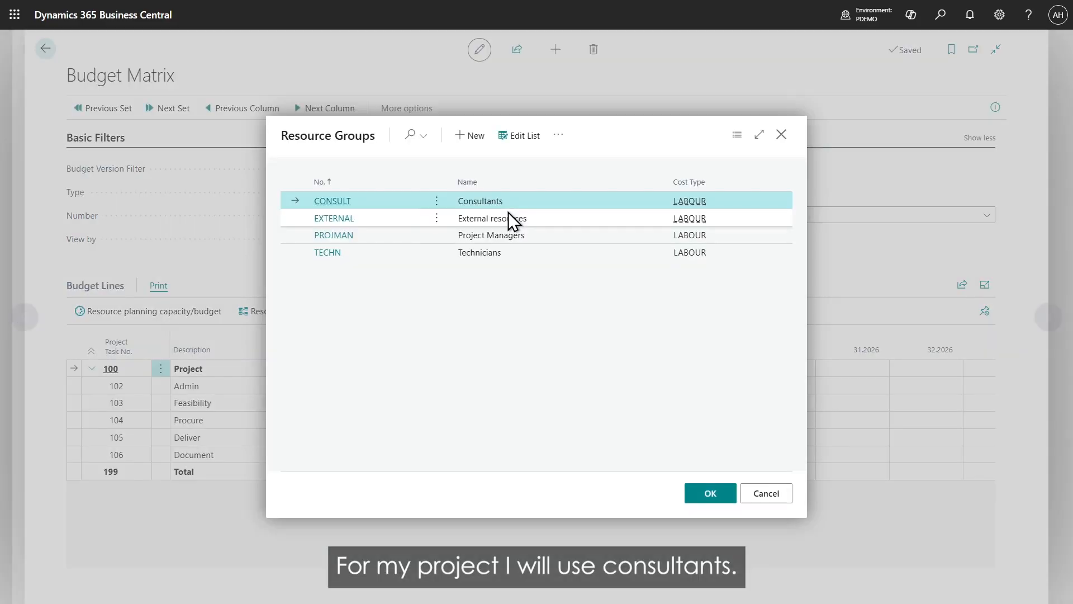
click(342, 201)
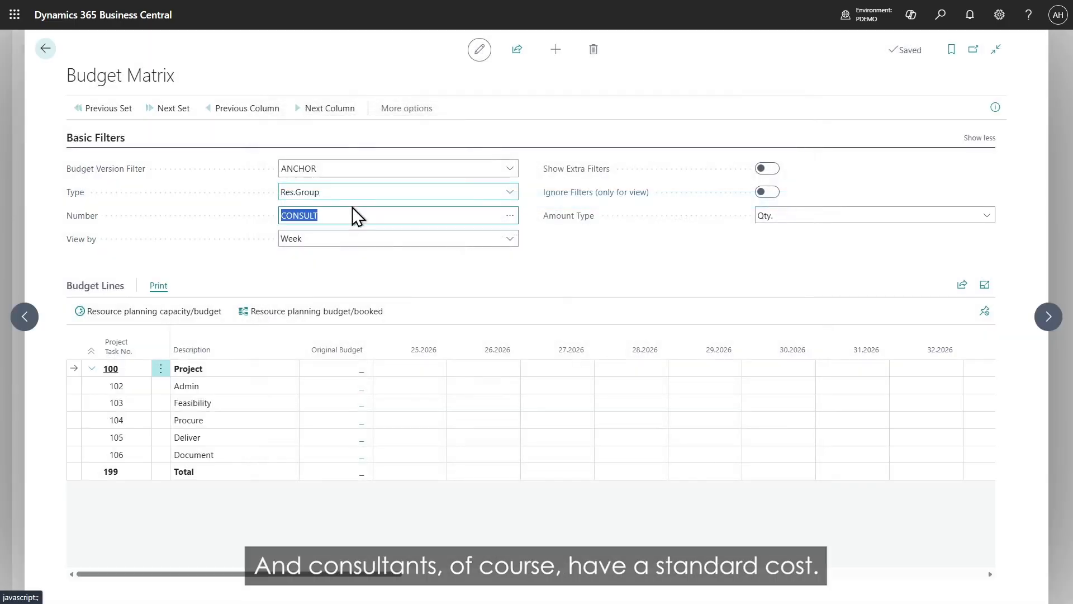
click(397, 258)
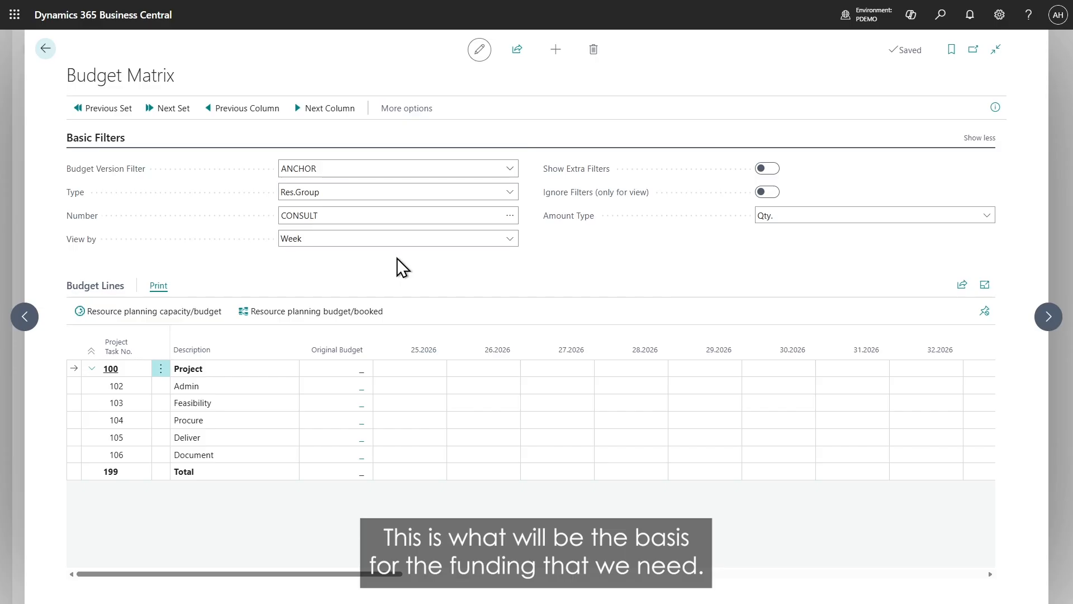
Budget a quantity of 8 for the Feasibility task in week 25.2026.
click(410, 388)
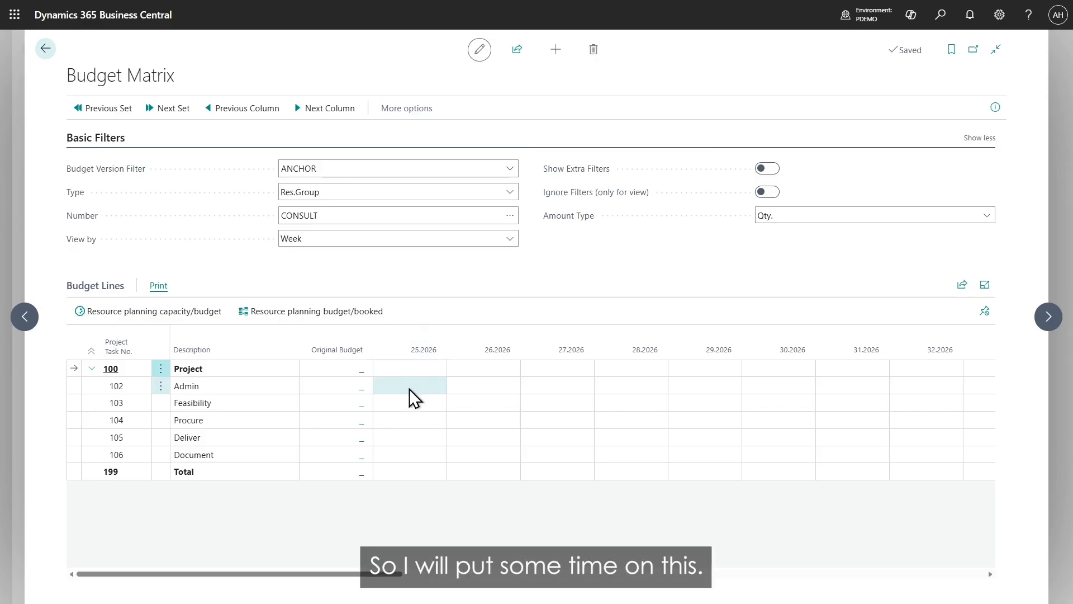
click(408, 402)
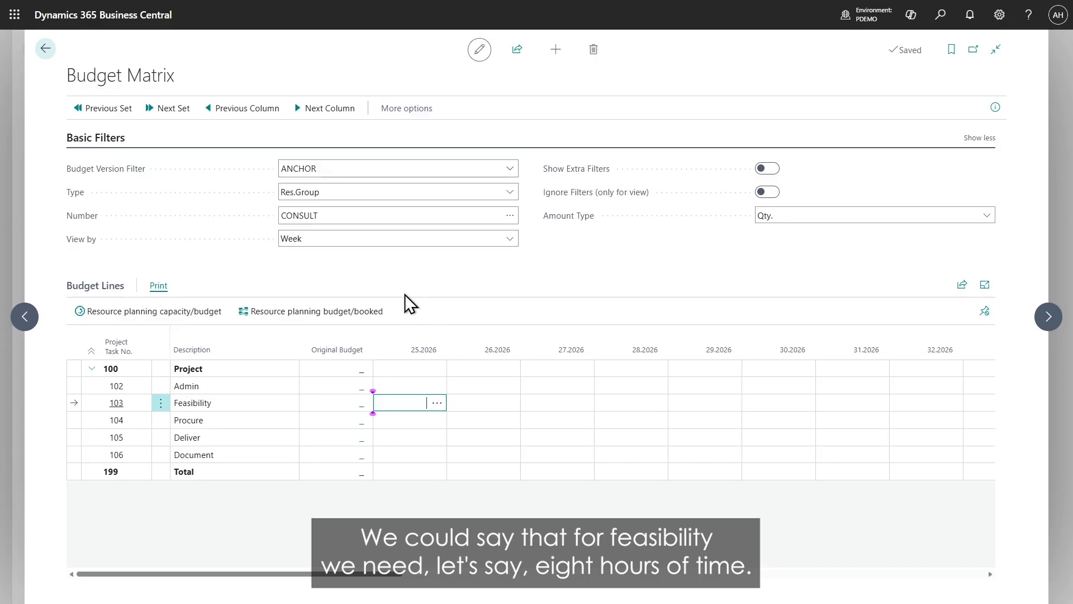
text(8)
key(Return)
key(Tab)
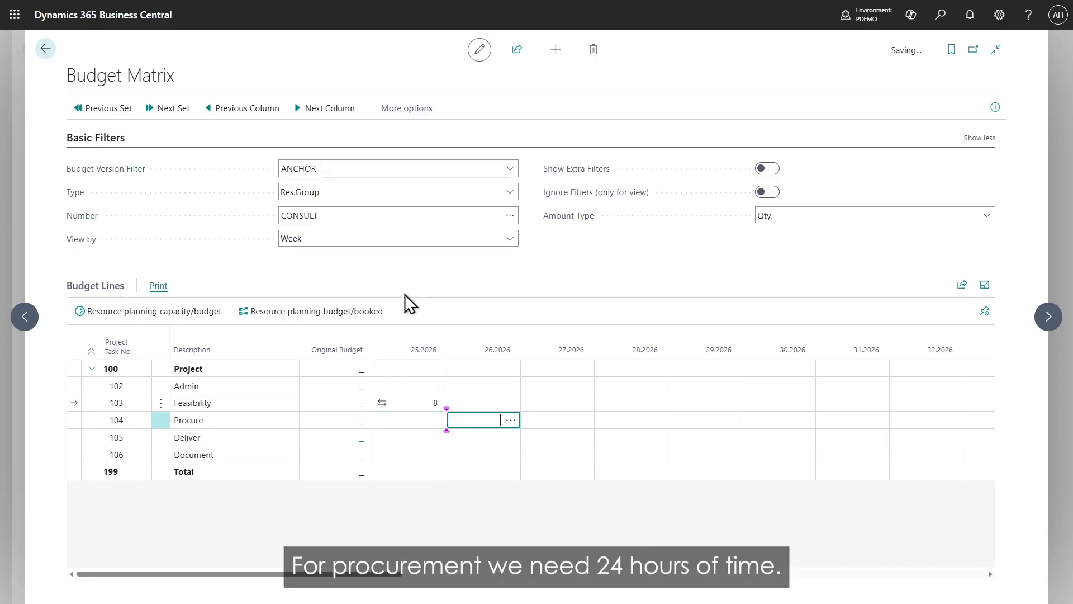
Budget quantities of 24 for Procure in week 26.2026, 40 for Deliver in week 27.2026 and 5 for Document in week 28.2026.
text(24)
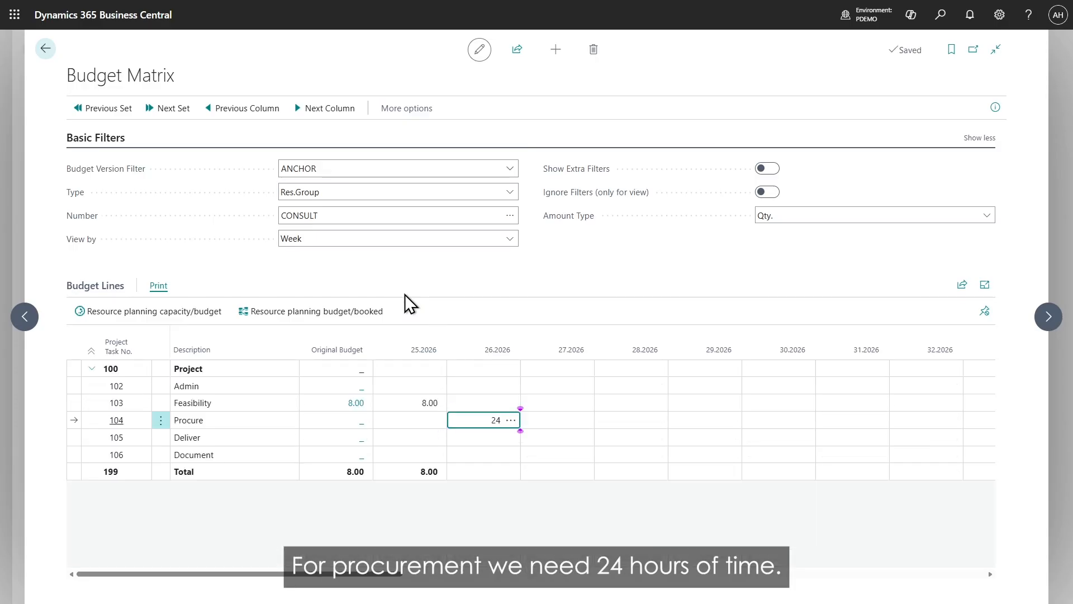
key(Return)
key(Tab)
text(40)
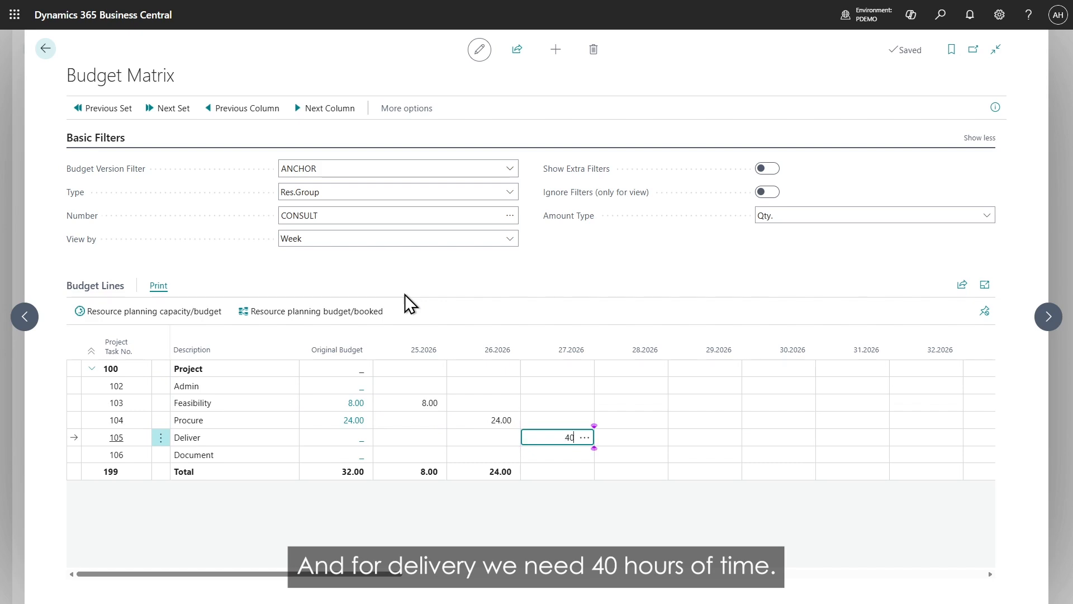
key(Return)
key(Tab)
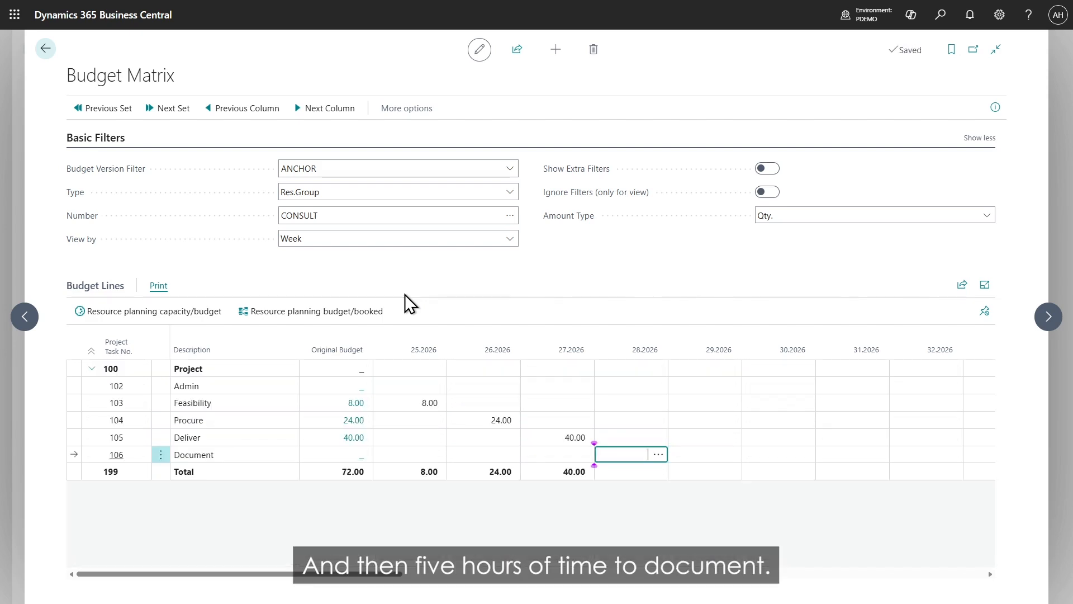
text(5)
key(Return)
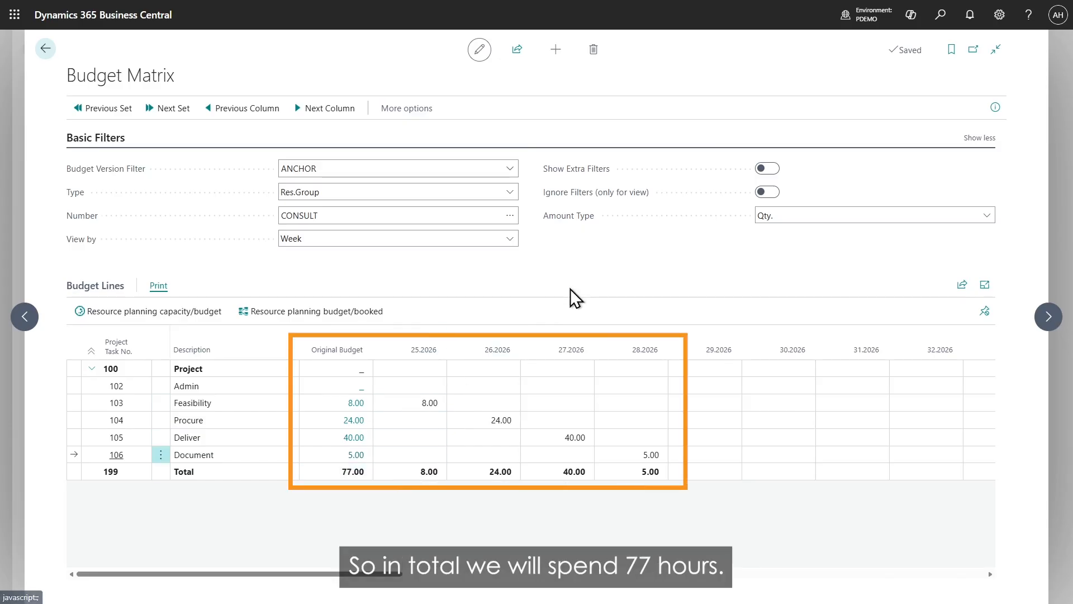
View the budget matrix amounts as Total Cost (LCY) and check the available budget types, keeping Res.Group.
click(813, 217)
click(809, 251)
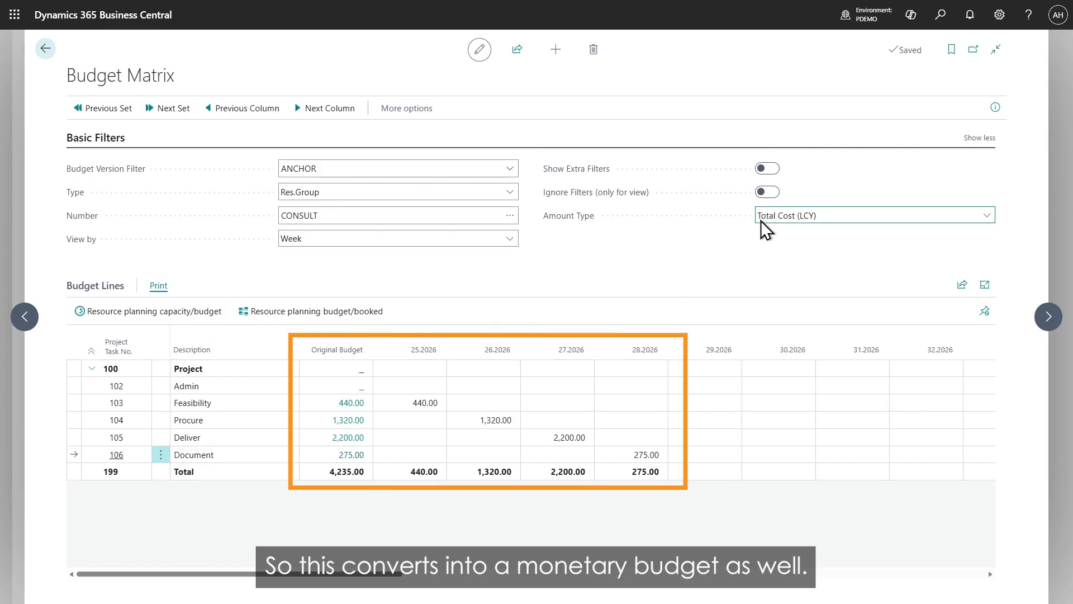
click(513, 195)
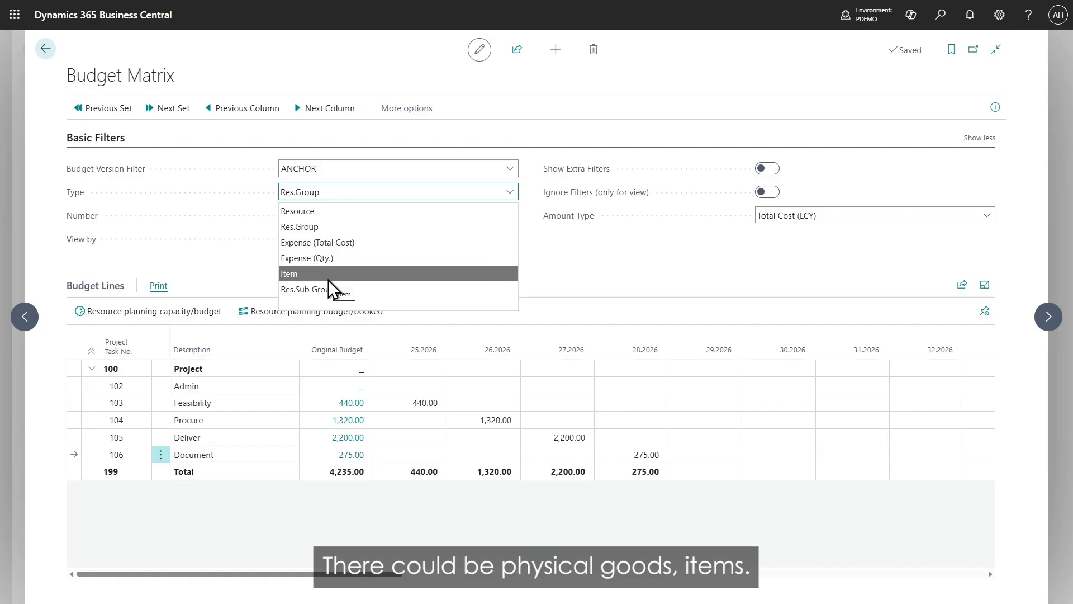
click(280, 68)
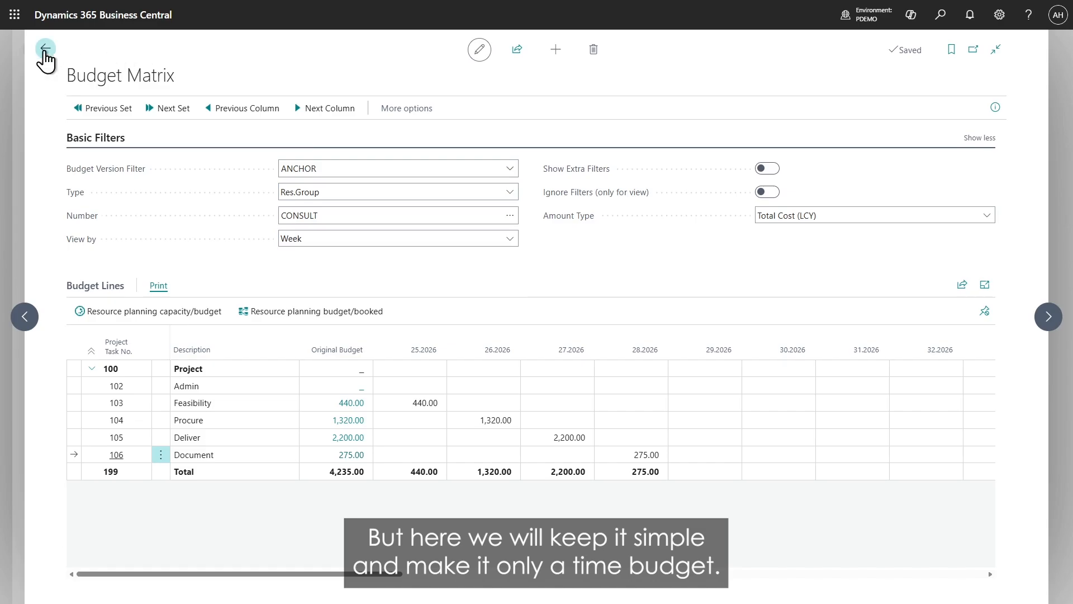
Leave the budget matrix, open the Fund Allocation of the Adatum project from the project list and examine its budget amounts.
click(44, 50)
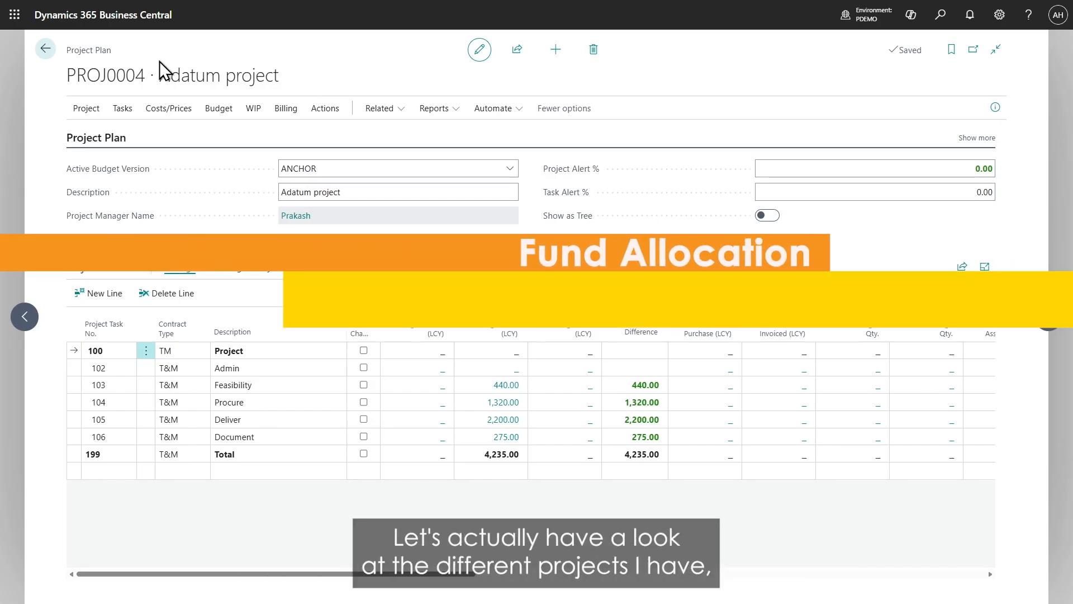
click(49, 51)
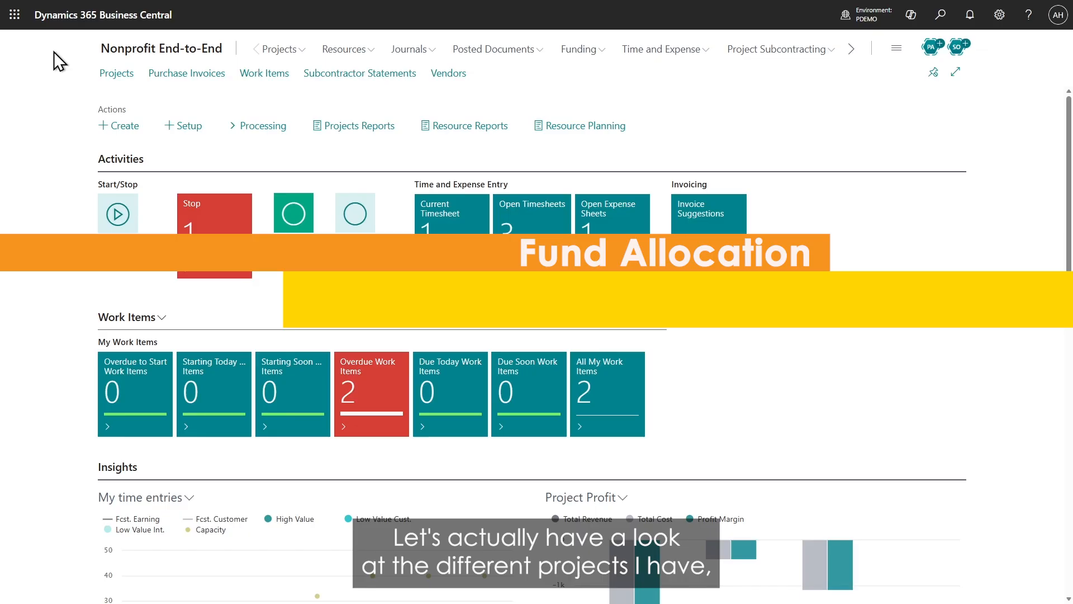
click(117, 71)
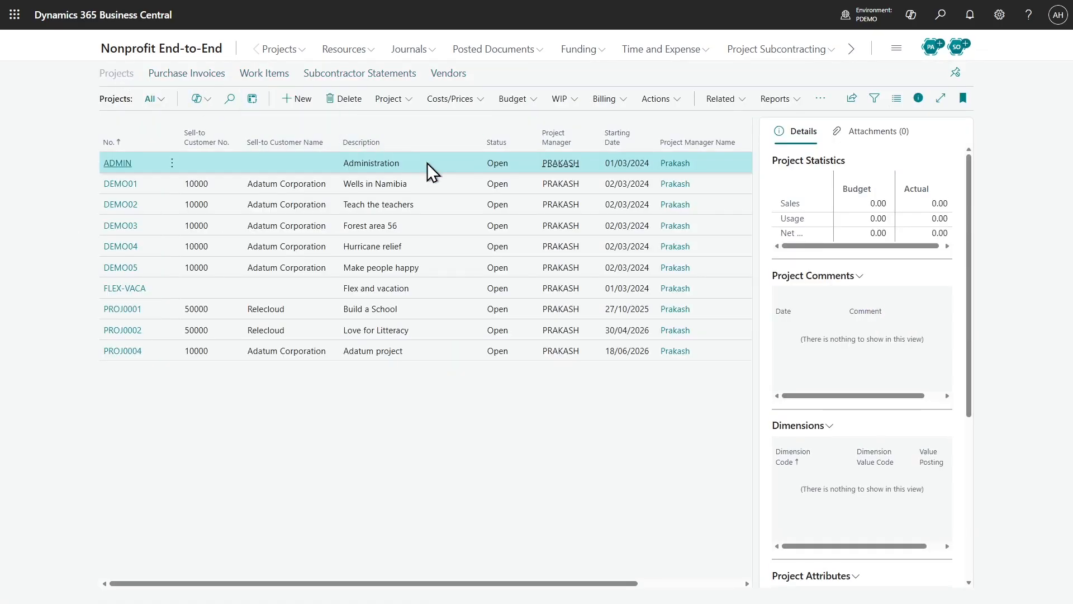
click(425, 348)
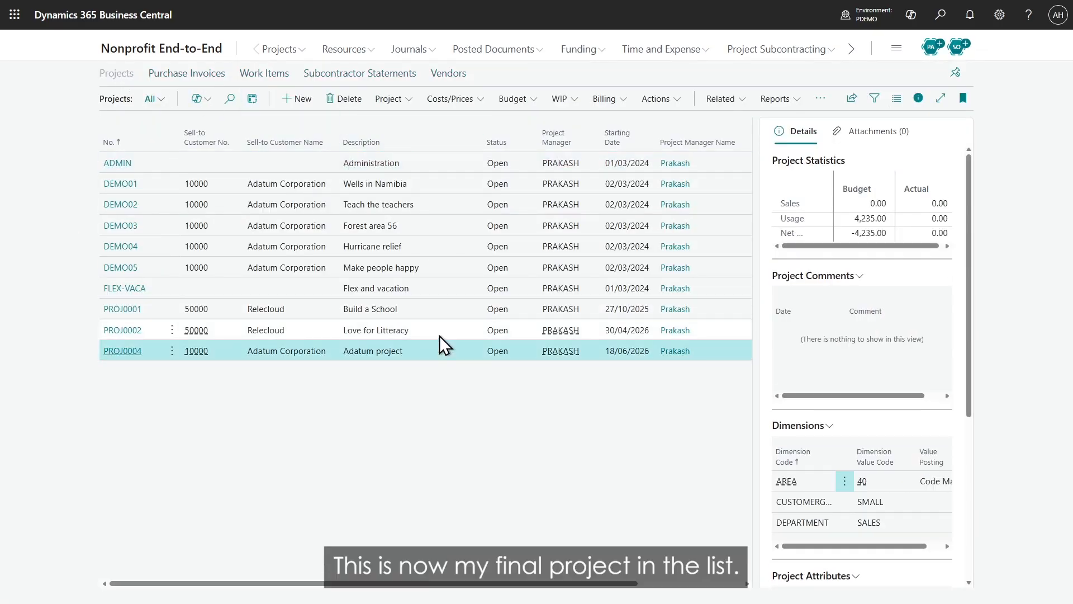
click(657, 98)
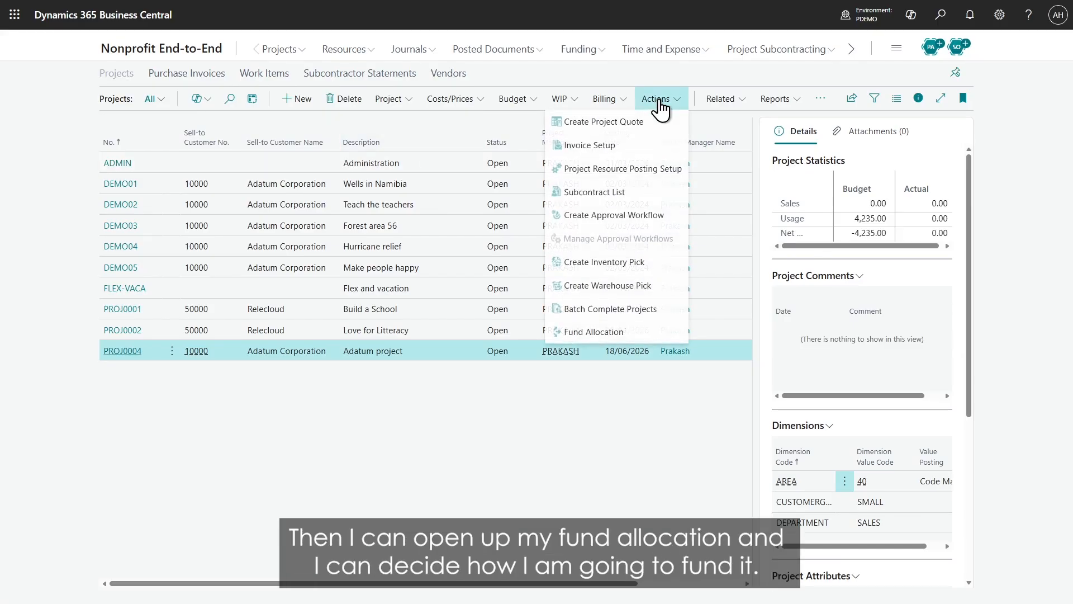
click(595, 333)
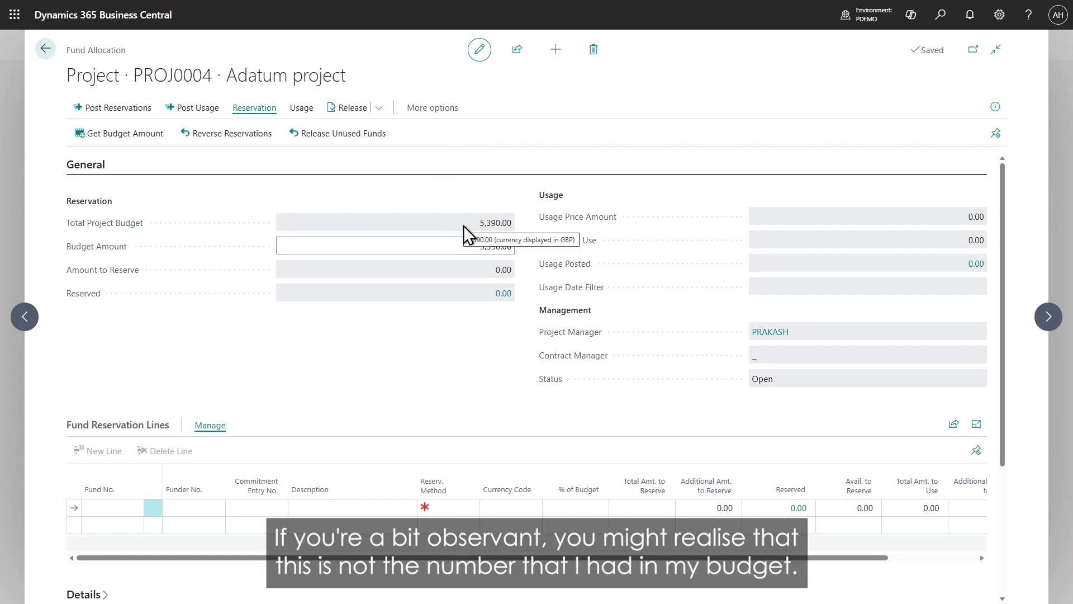
mouse_move(487, 225)
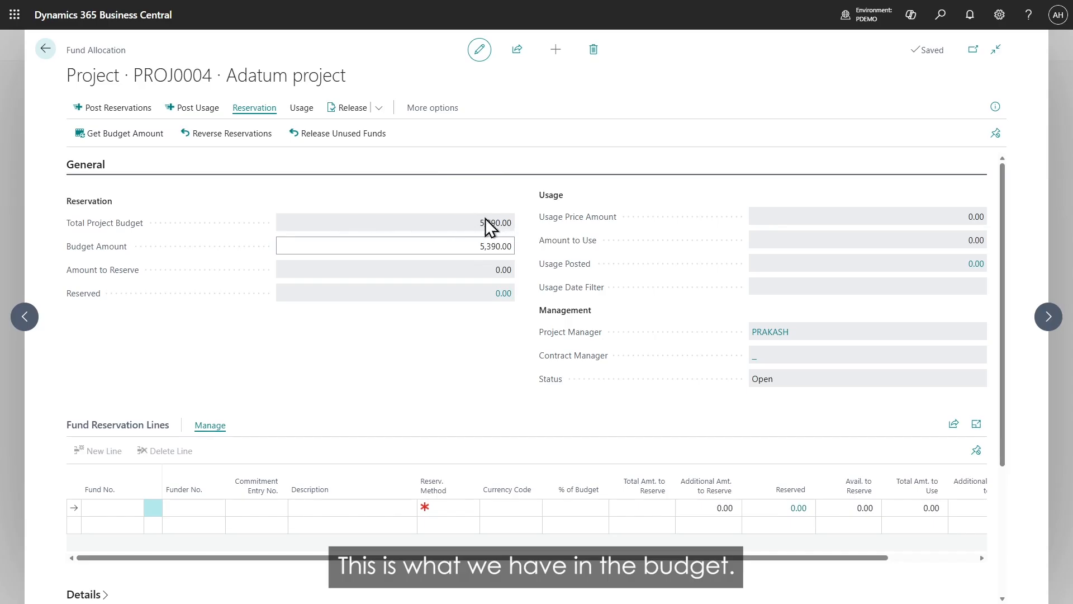
click(475, 248)
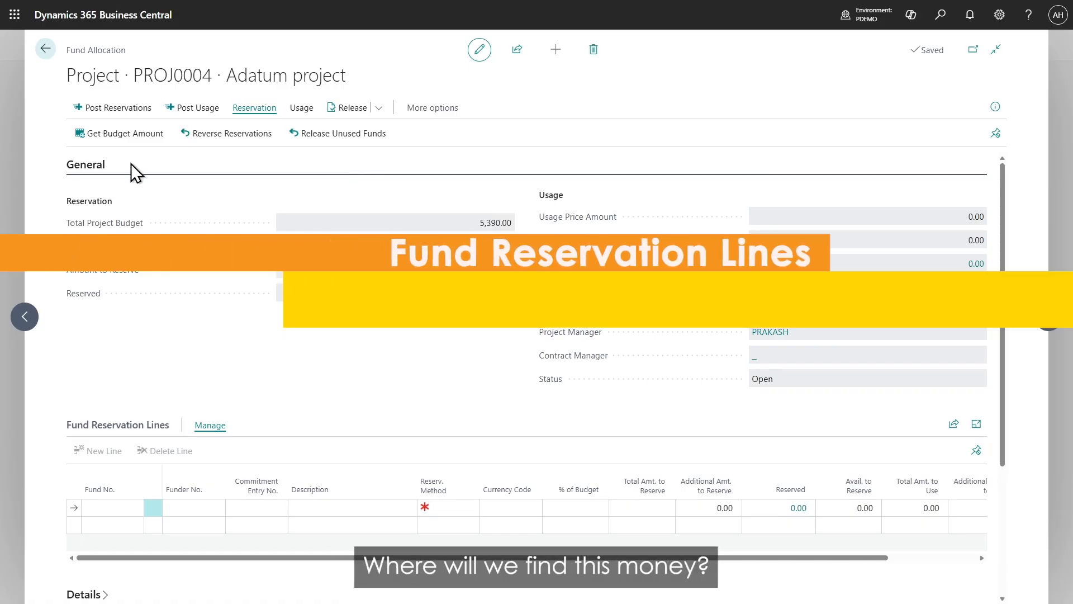
Add a fund reservation line for the Adatum fund F00002 and tie it to the 15,000.00 commitment, entry 19.
click(92, 165)
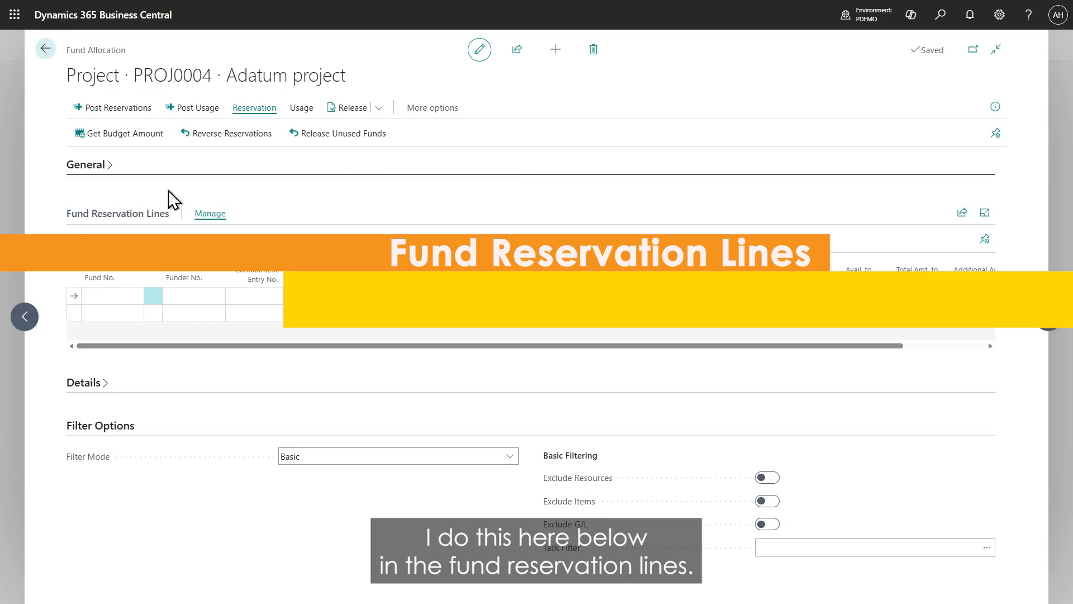
click(113, 296)
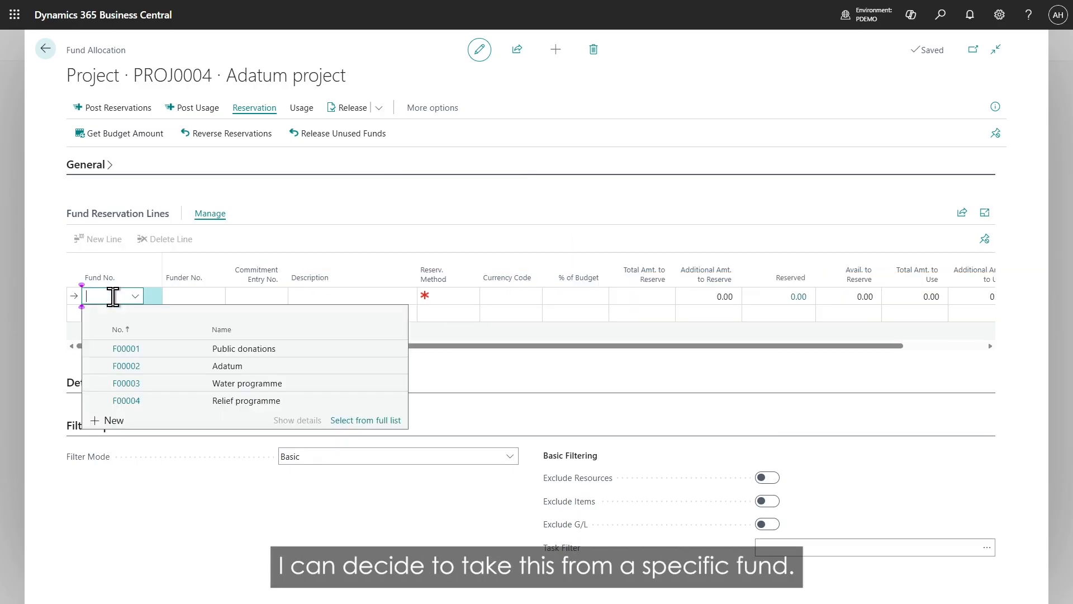
click(126, 366)
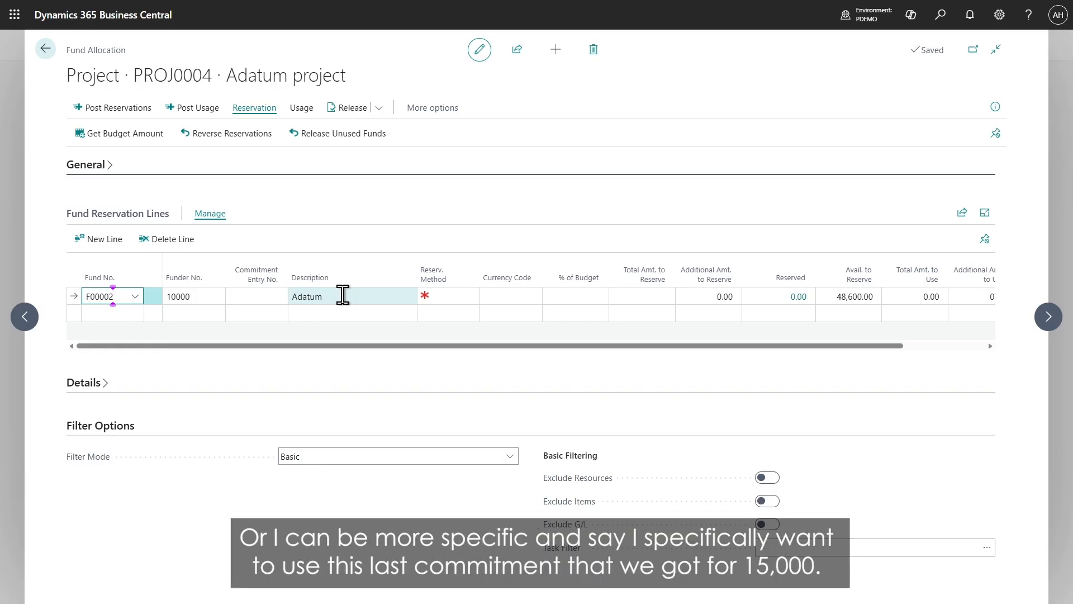
click(275, 295)
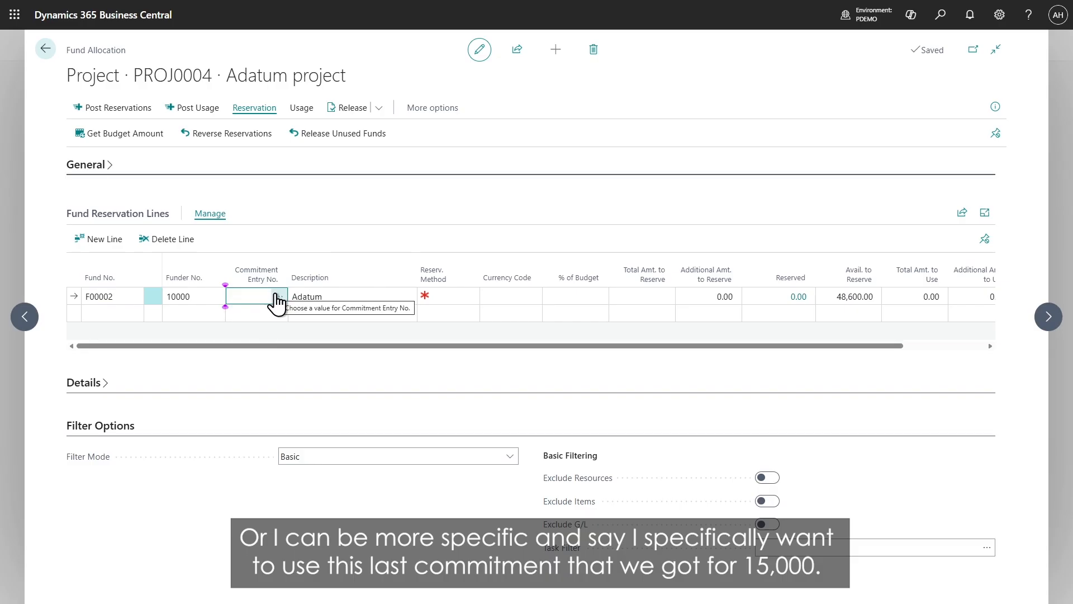
click(278, 297)
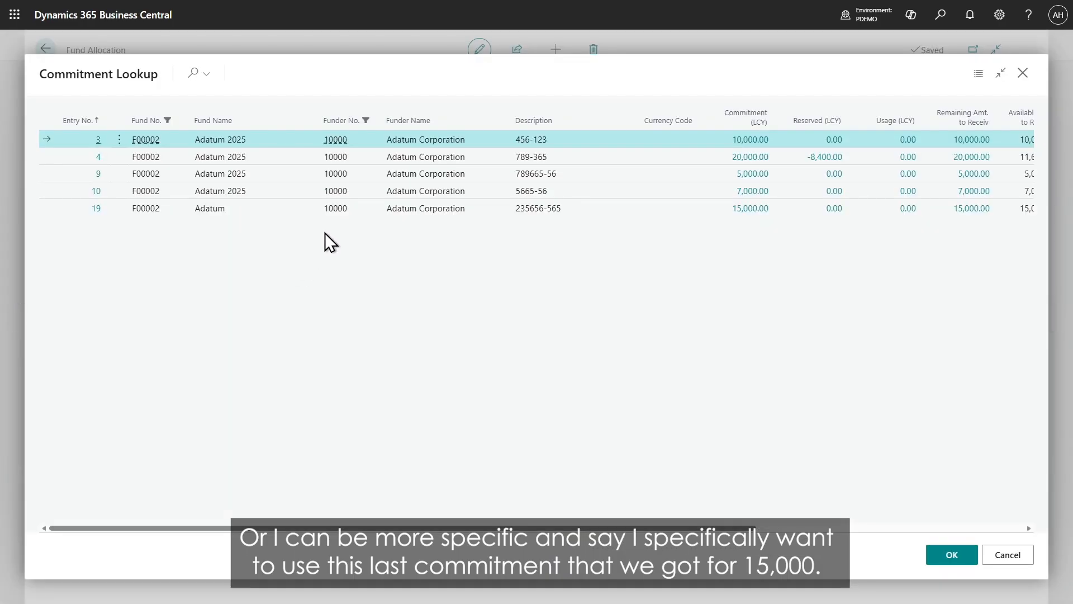
click(375, 209)
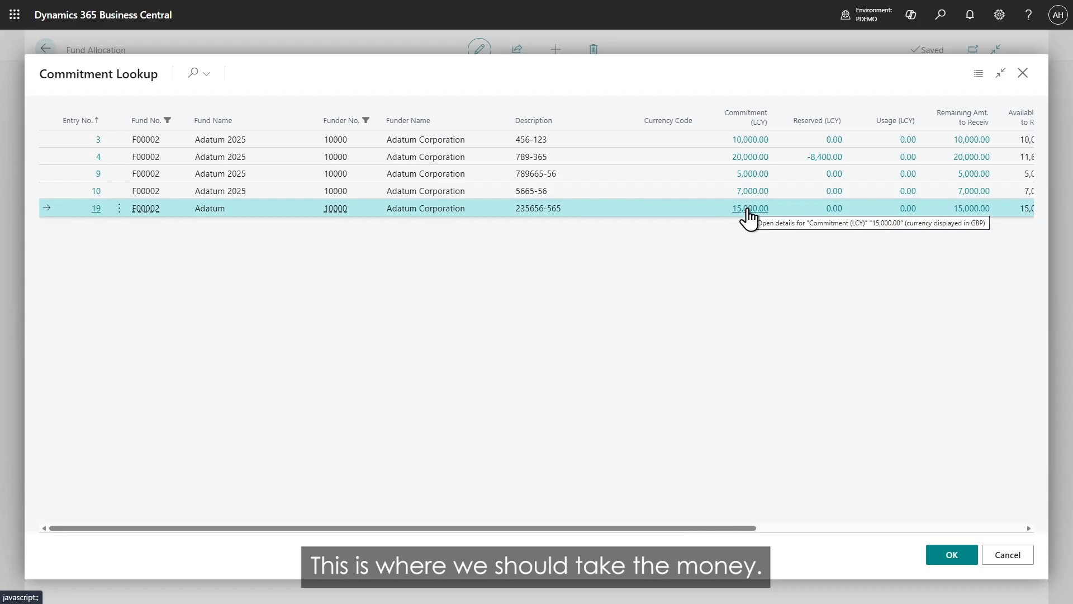
click(943, 546)
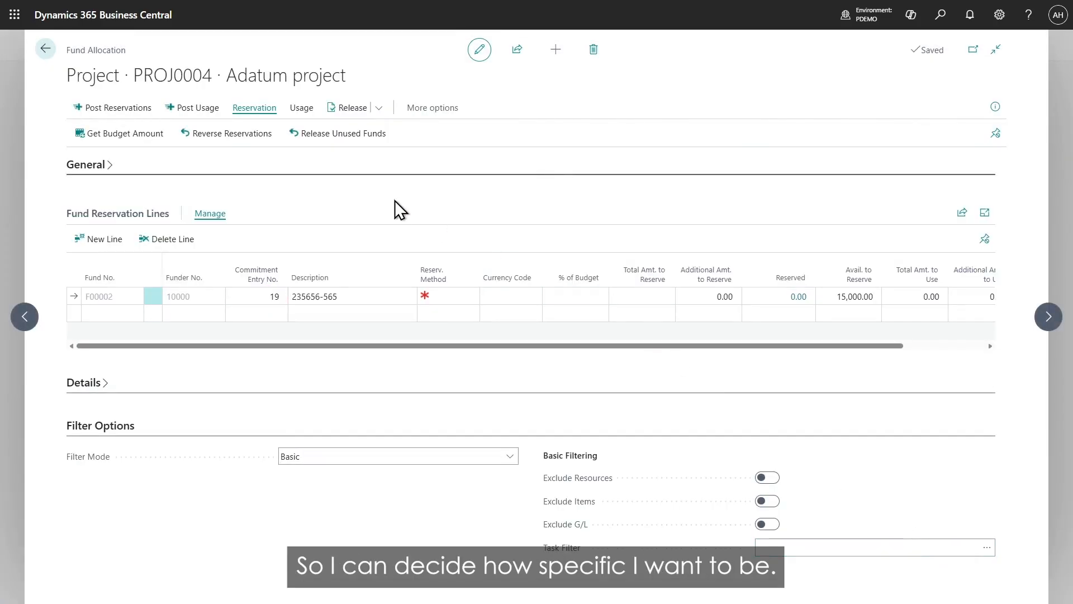
Set the Adatum reservation line's method to % and its share of the budget to 80.
click(439, 290)
click(446, 293)
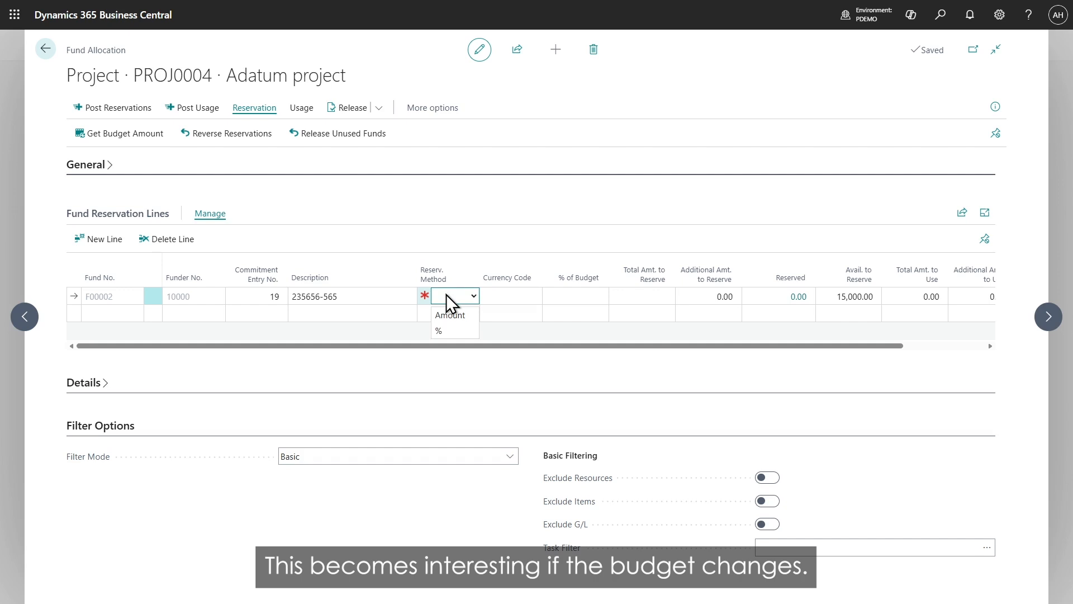
click(447, 329)
click(560, 297)
text(8)
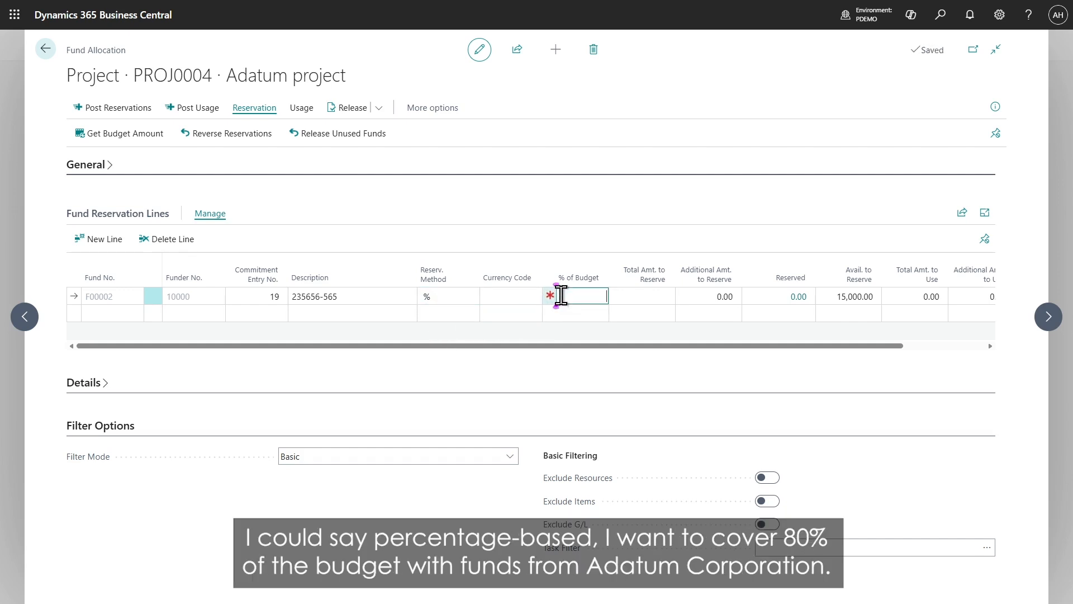
text(0)
key(Tab)
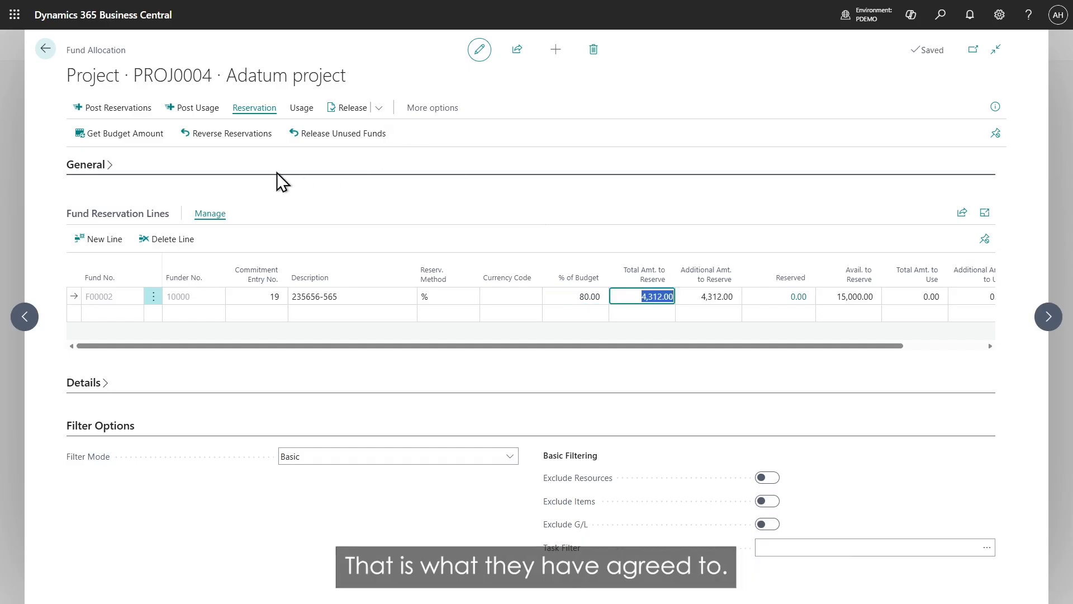
Add a second reservation line for the Public donations fund F00001, using the % method with 20 % of the budget.
click(110, 315)
click(125, 366)
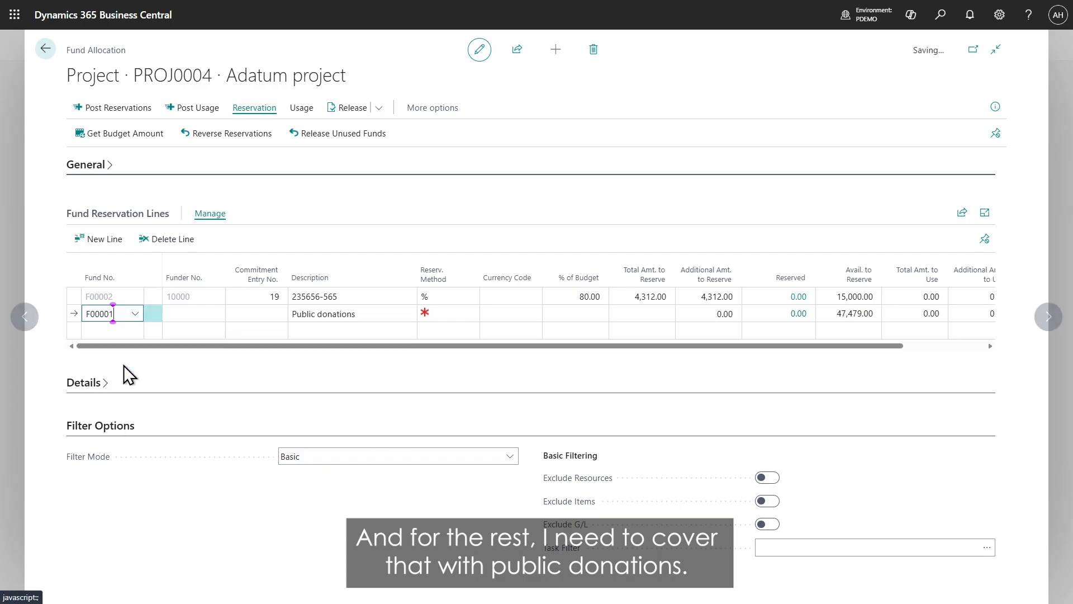
click(437, 317)
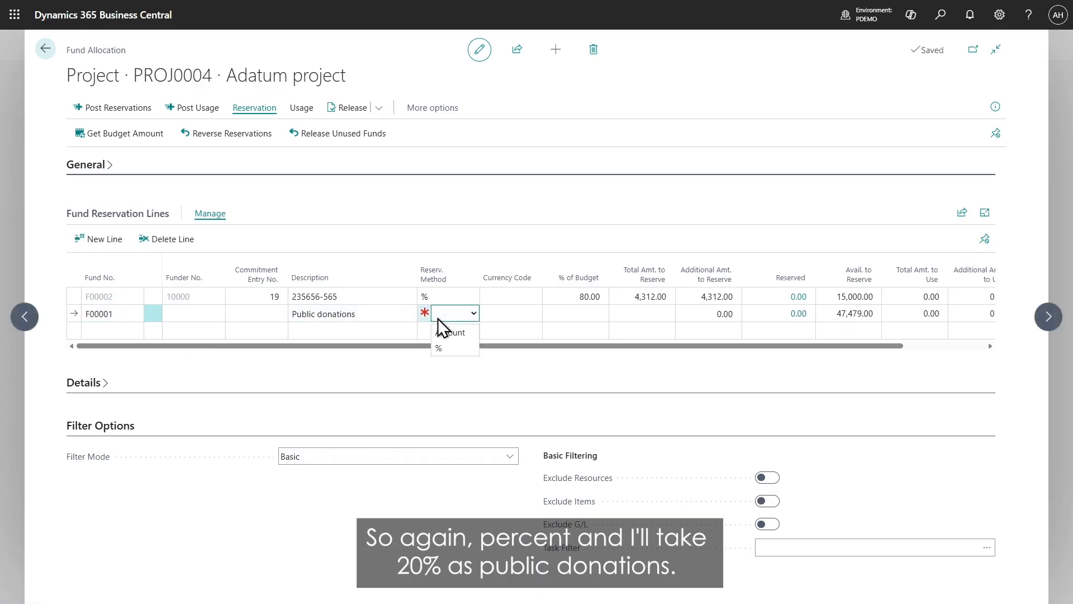
click(472, 343)
click(558, 313)
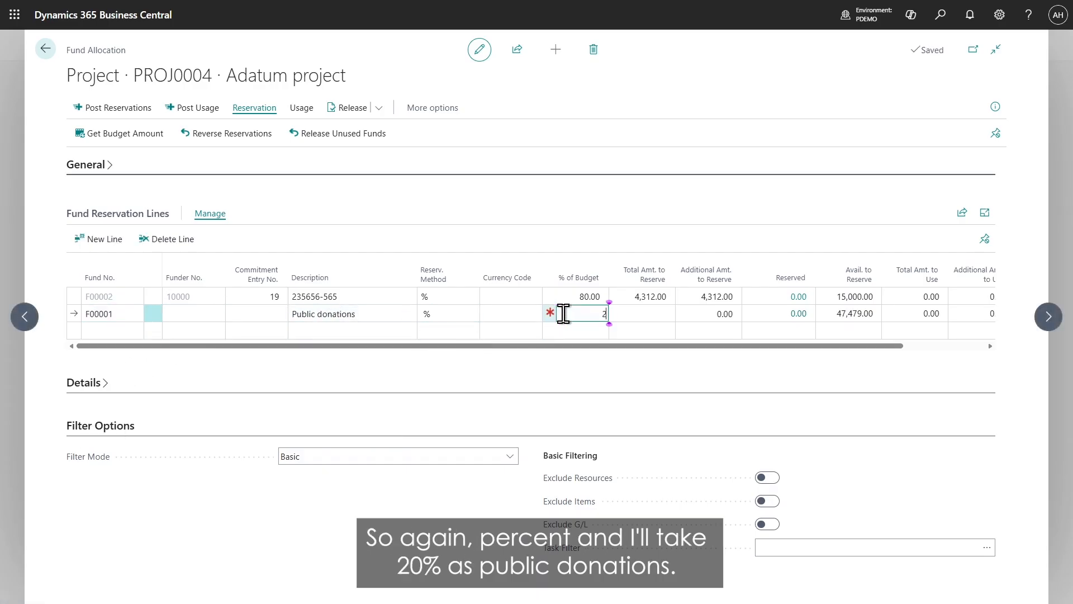
text(20)
key(Tab)
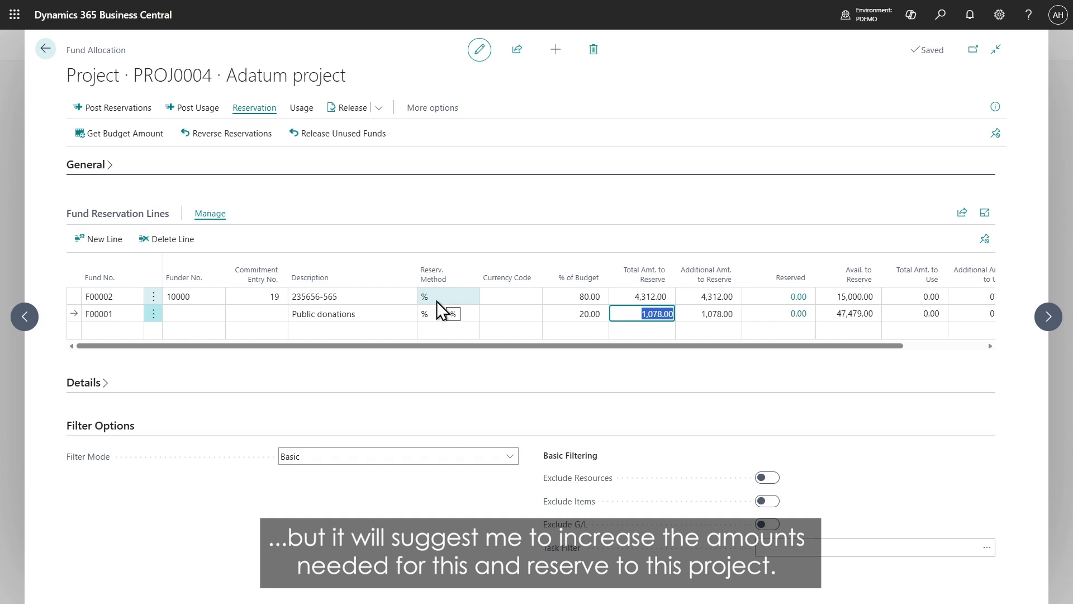
Post the reservations of both fund lines and return to the project list.
click(445, 193)
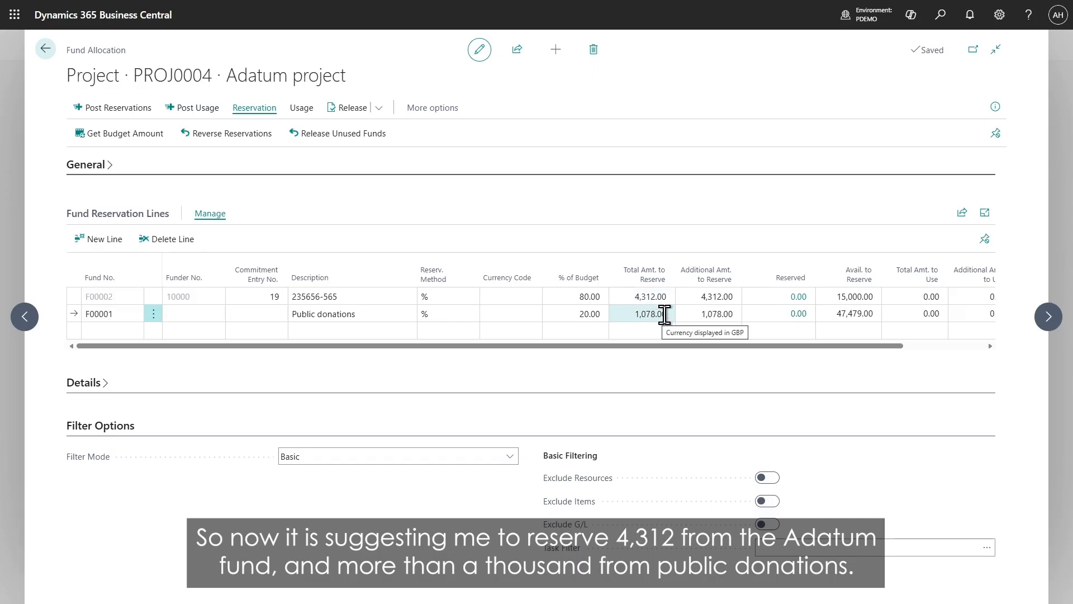
click(128, 112)
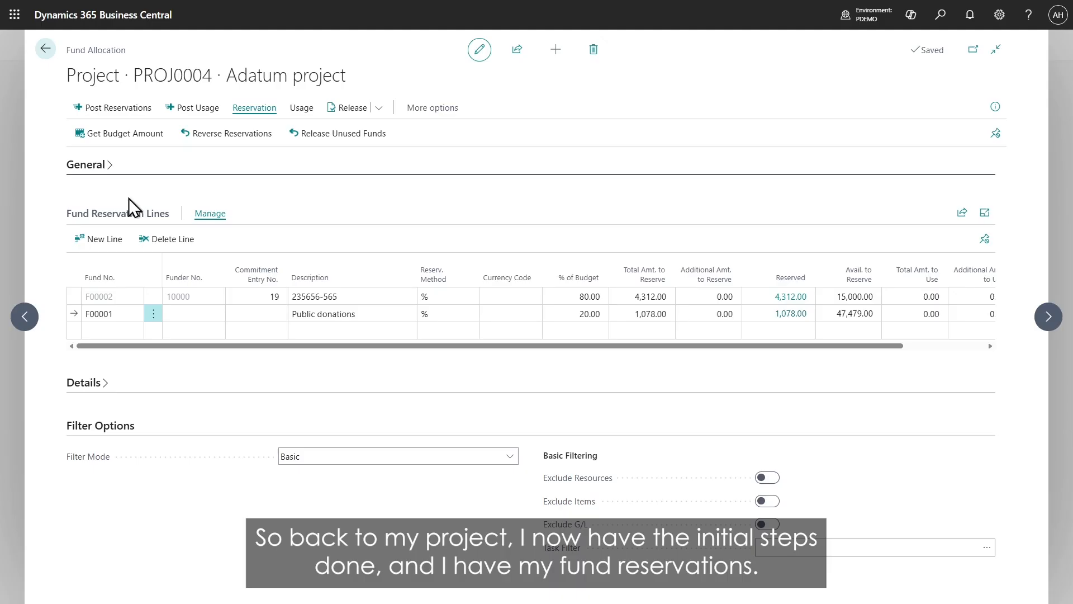
click(45, 50)
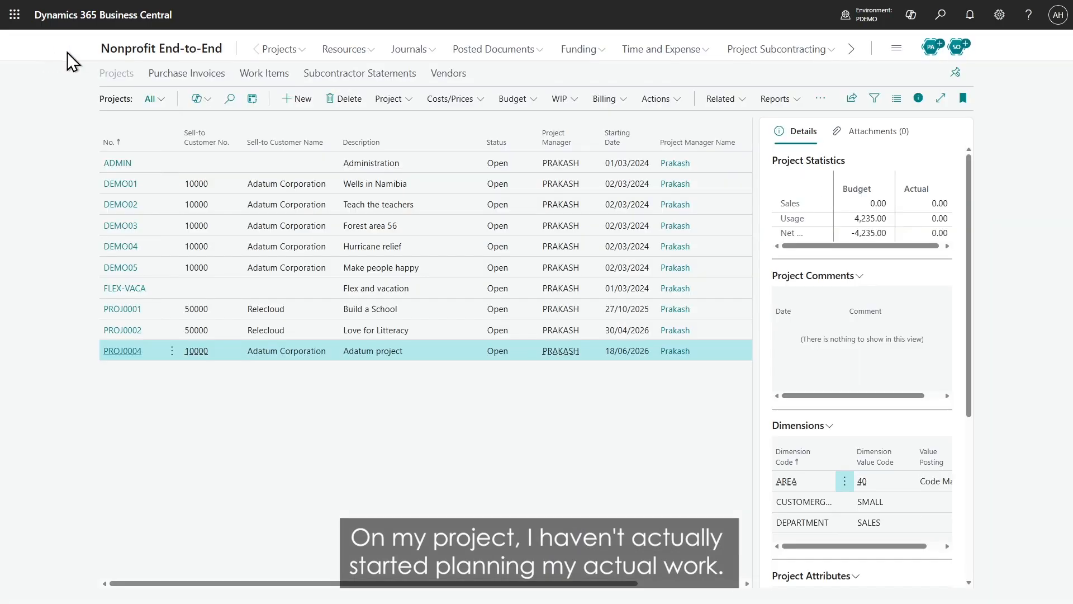
Look over the Adatum project's plan, then leave it and open the Resource Board.
click(122, 350)
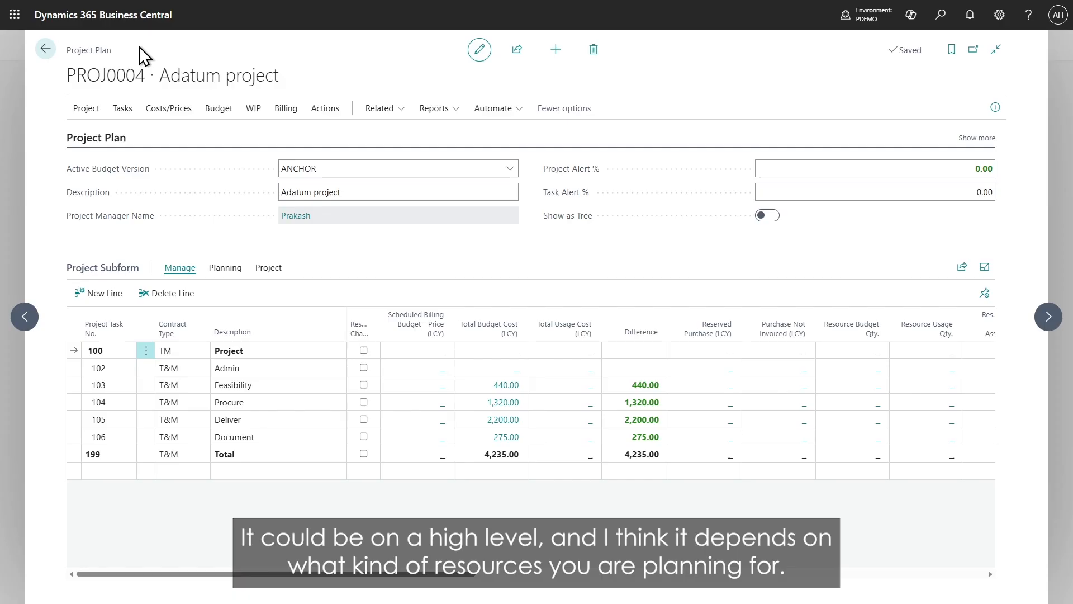
click(45, 48)
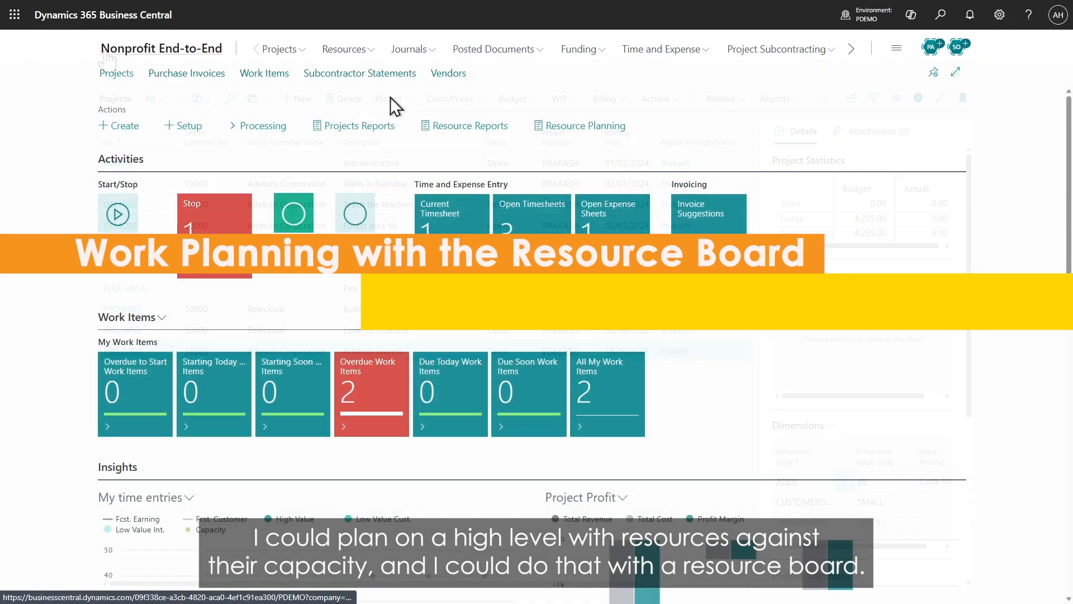
click(596, 129)
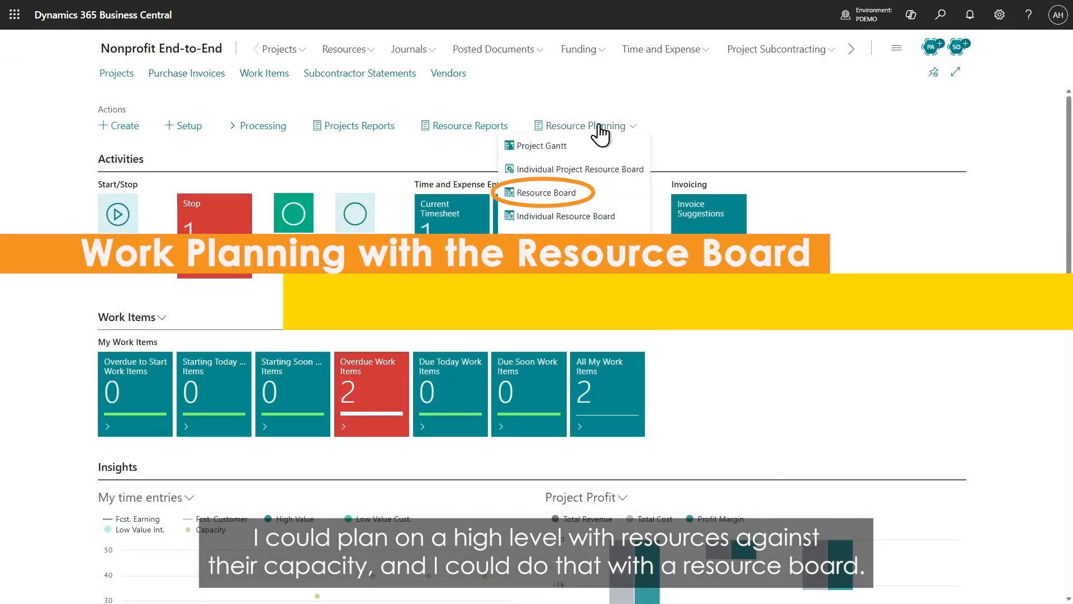
click(573, 193)
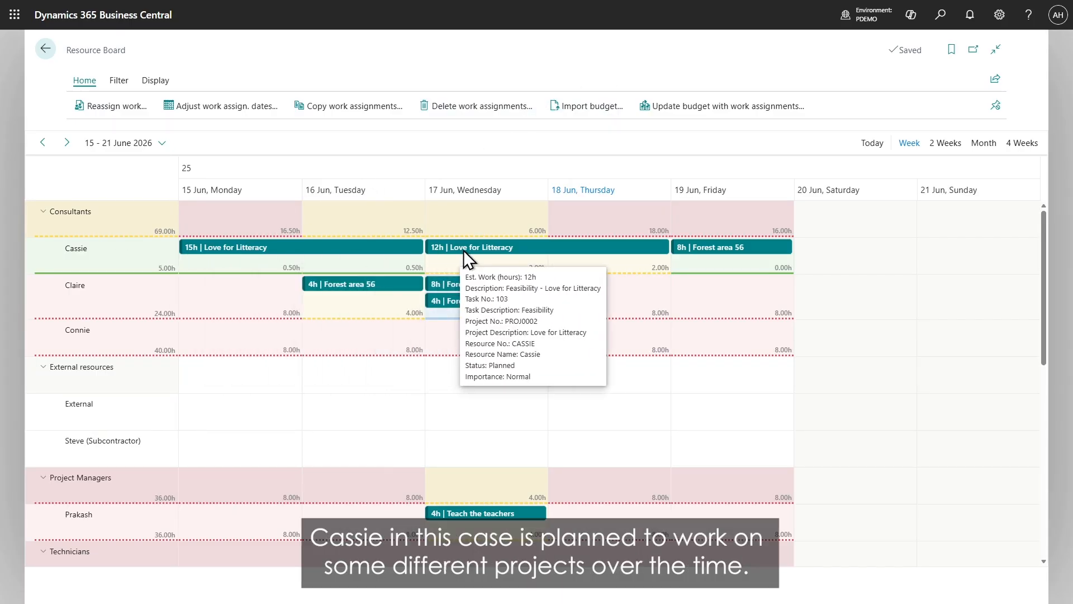
Move the second consultant's 4h Test/QA assignment on Forest area 56 from Wednesday 17 June to Thursday 18 June.
mouse_move(700, 248)
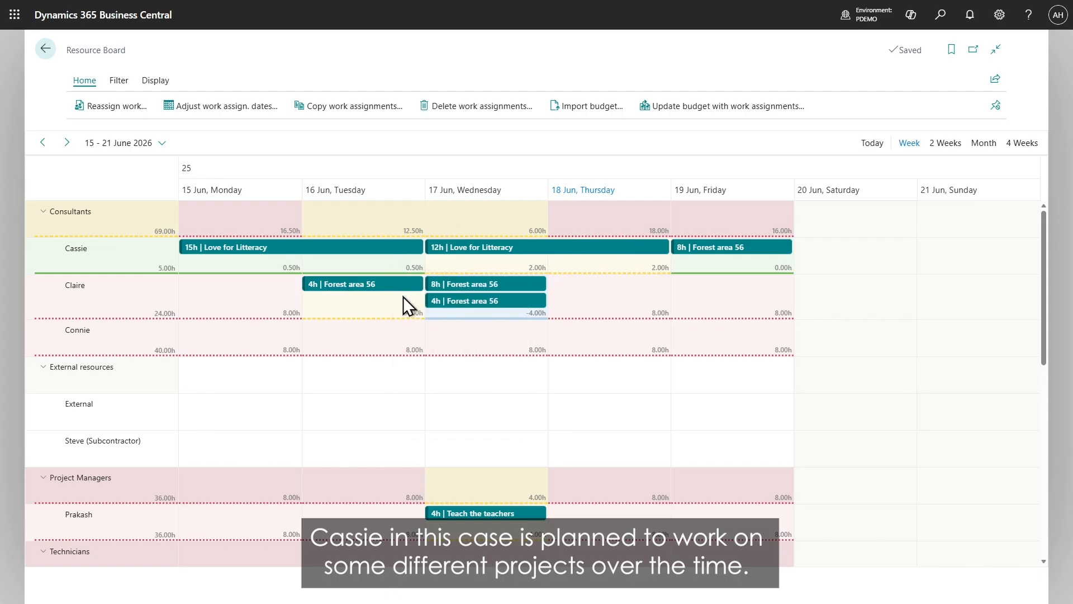
mouse_move(468, 285)
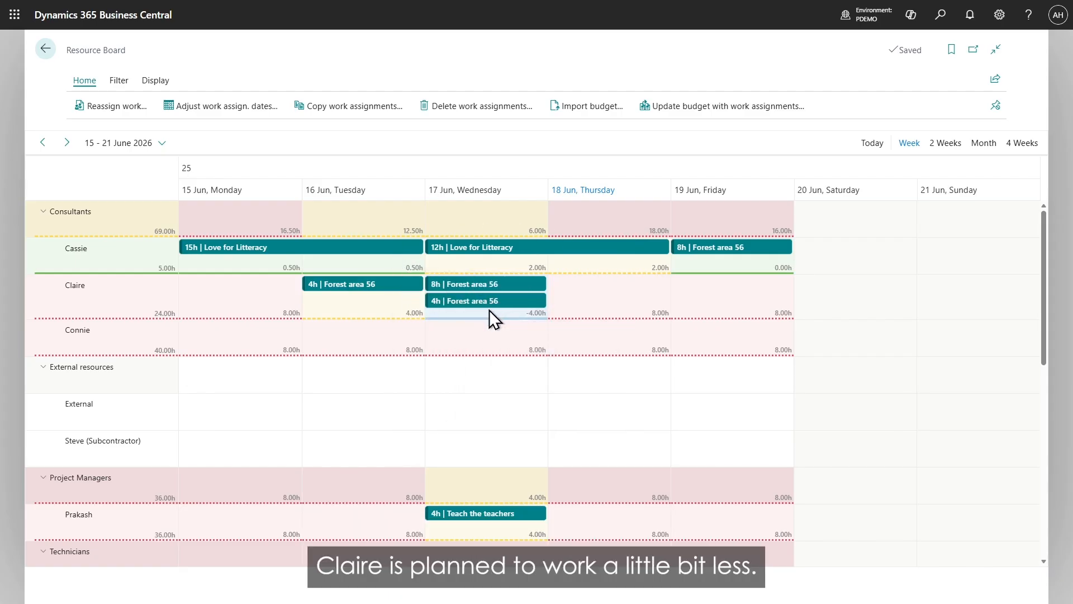
mouse_move(488, 310)
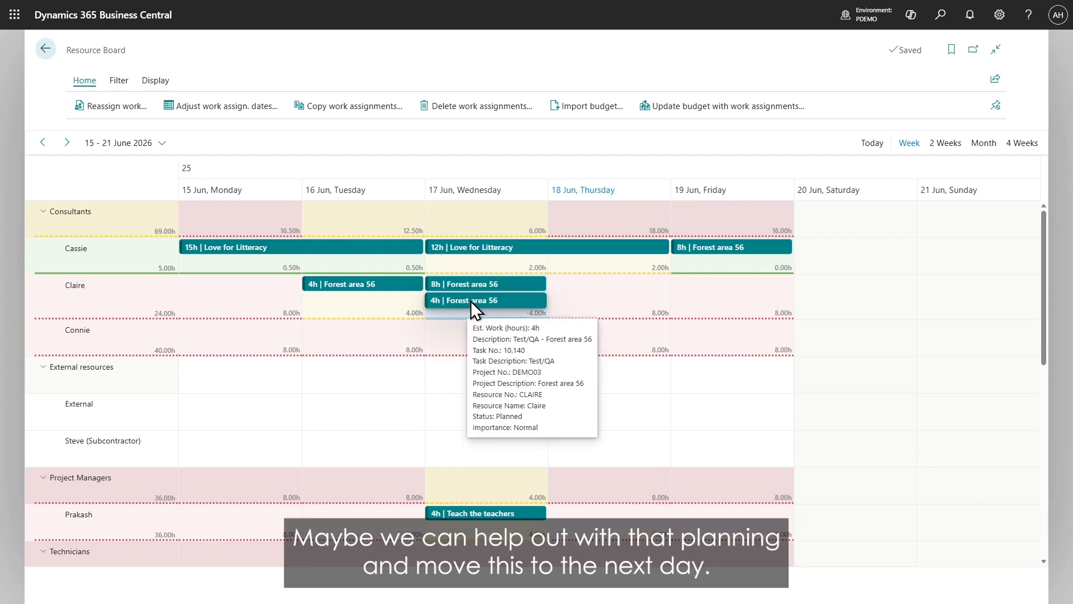
drag(470, 301, 602, 293)
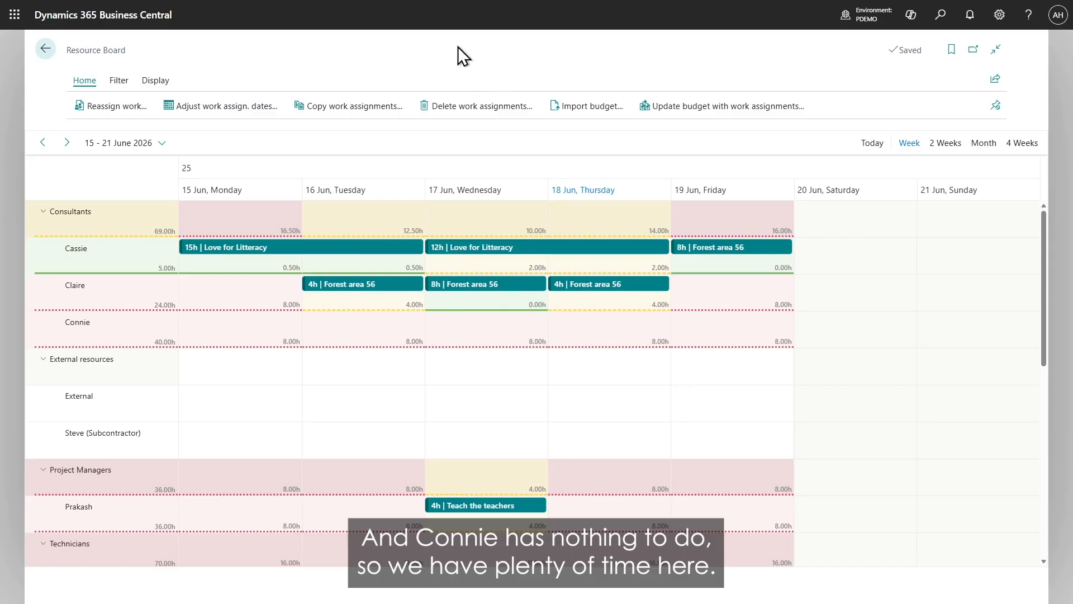
Import the budget of project PROJ0004 as work assignments, with the budget entry date filter cleared.
click(600, 110)
click(696, 242)
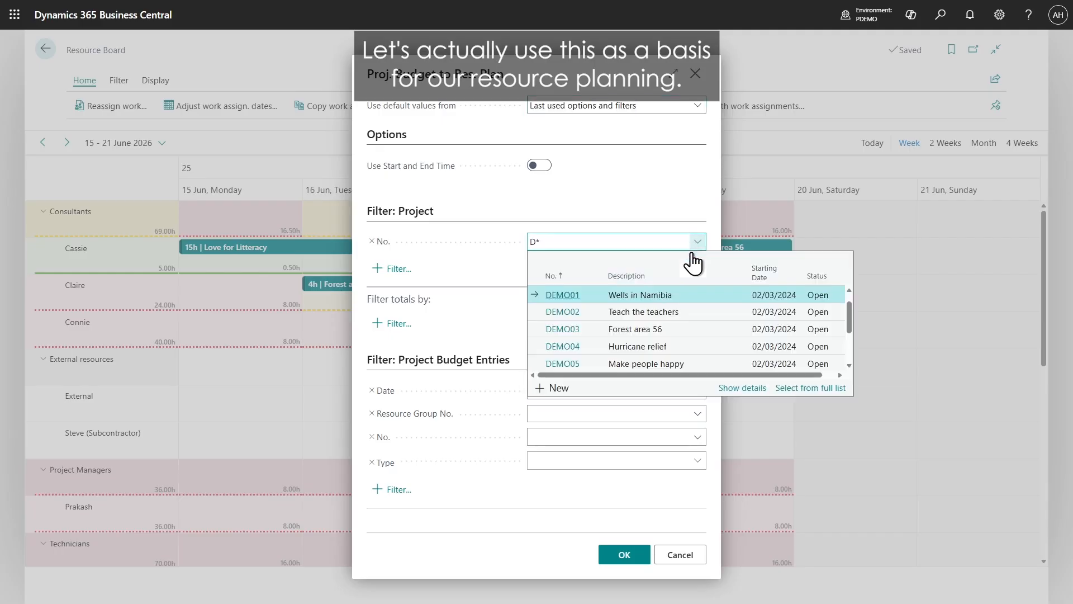
scroll(628, 343, down, 2)
click(565, 358)
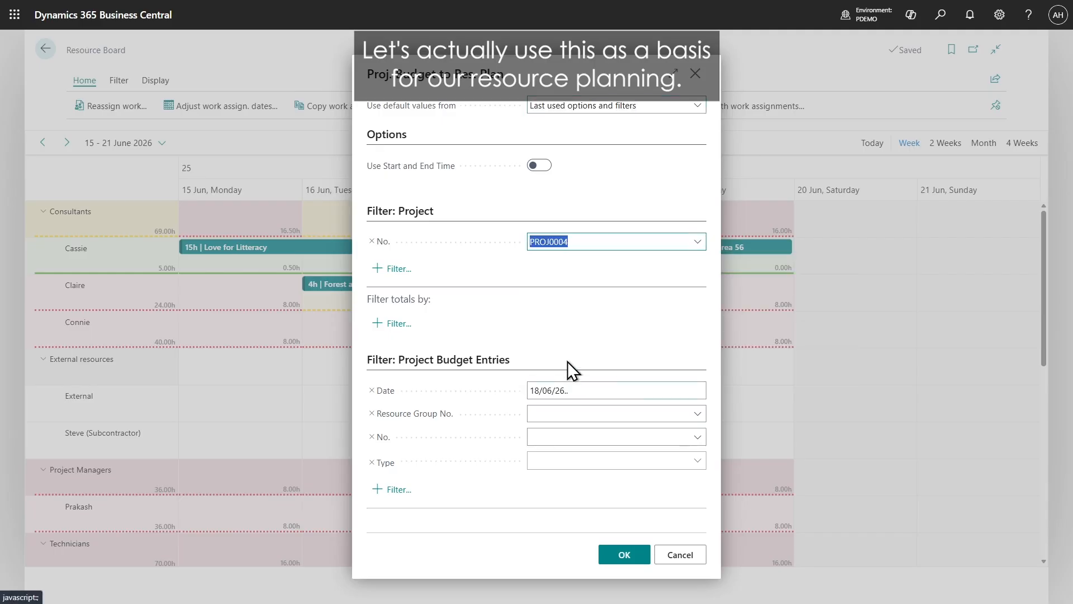
double_click(598, 389)
key(Delete)
click(612, 554)
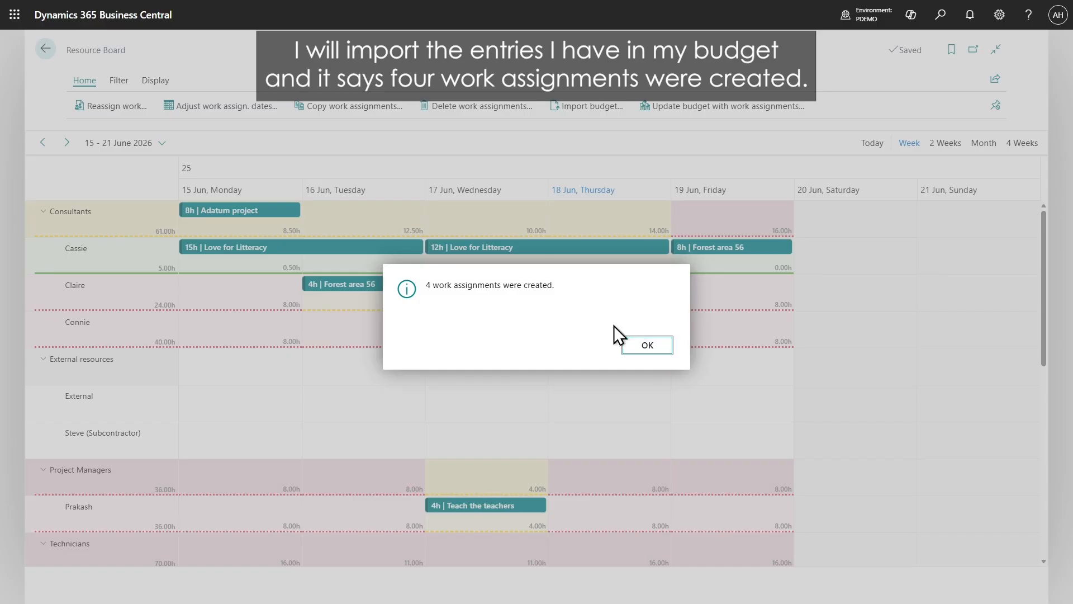
click(639, 343)
Assign the 8h Adatum Feasibility work on 15 June to the third consultant and set its status to Confirmed.
mouse_move(250, 213)
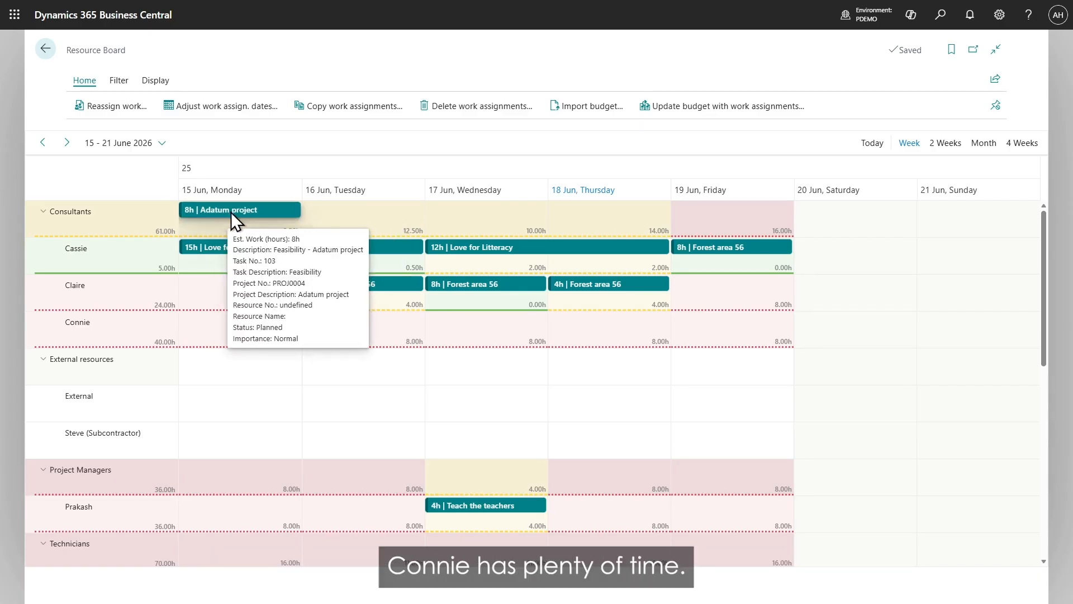
drag(230, 212, 230, 328)
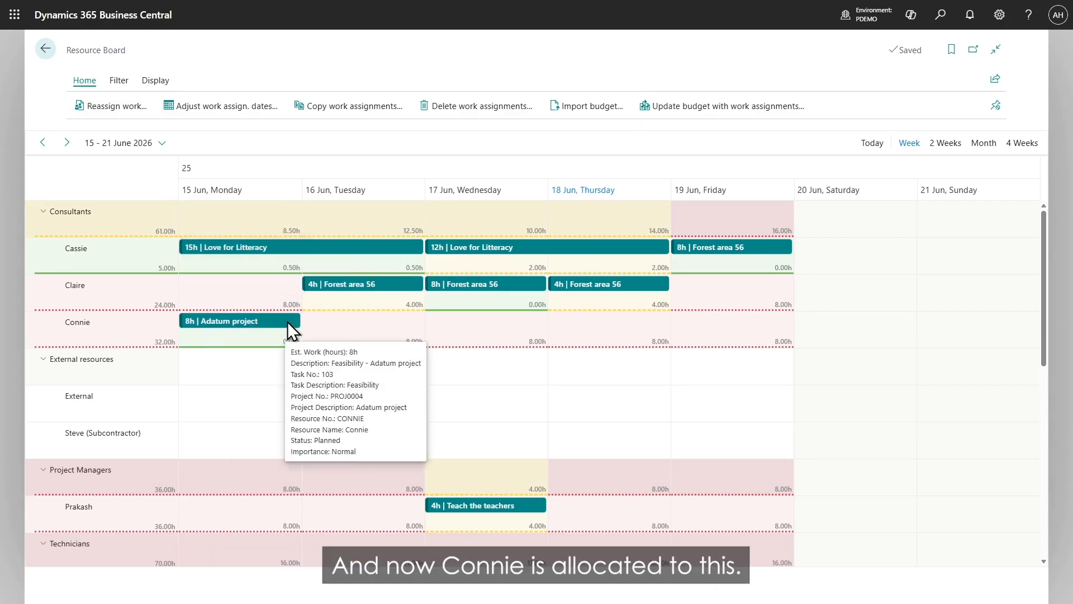
right_click(244, 320)
mouse_move(302, 382)
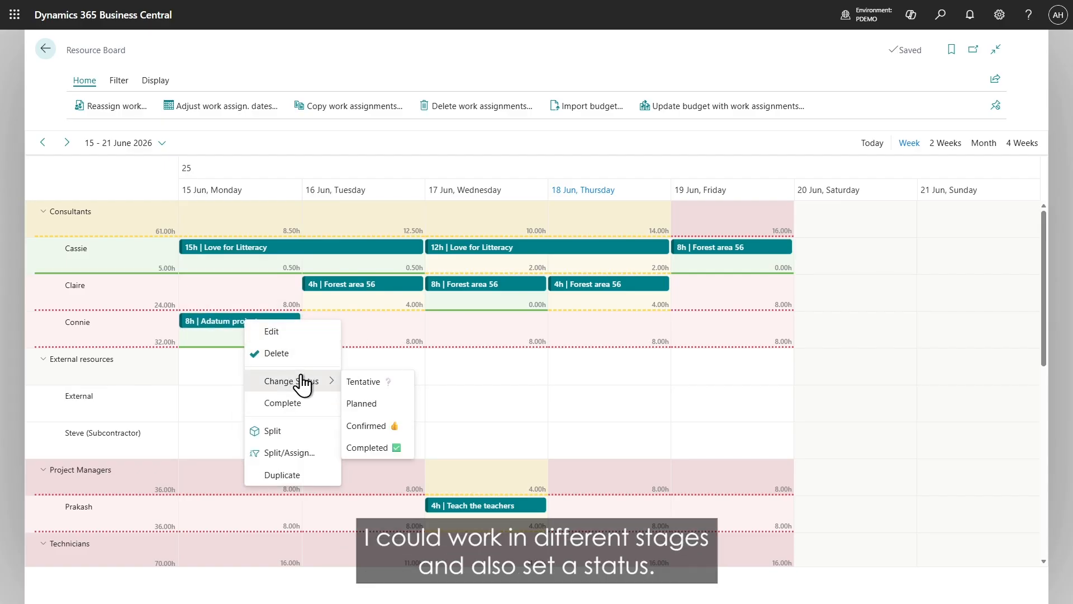
click(367, 426)
mouse_move(249, 319)
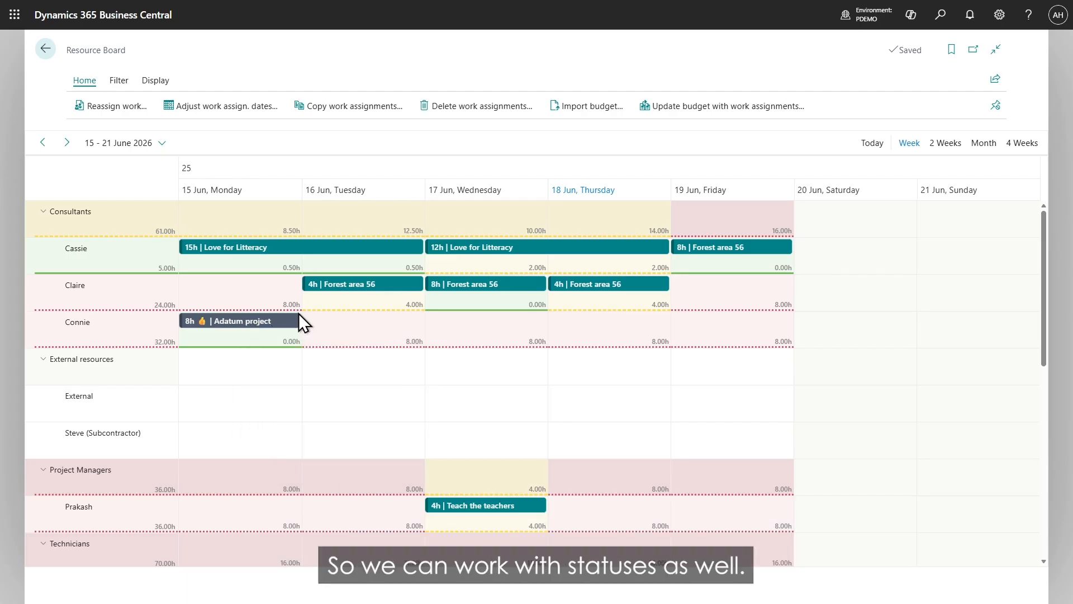
Show the board by month and assign the 24h Adatum Procure work starting 22 June to the third consultant.
click(982, 146)
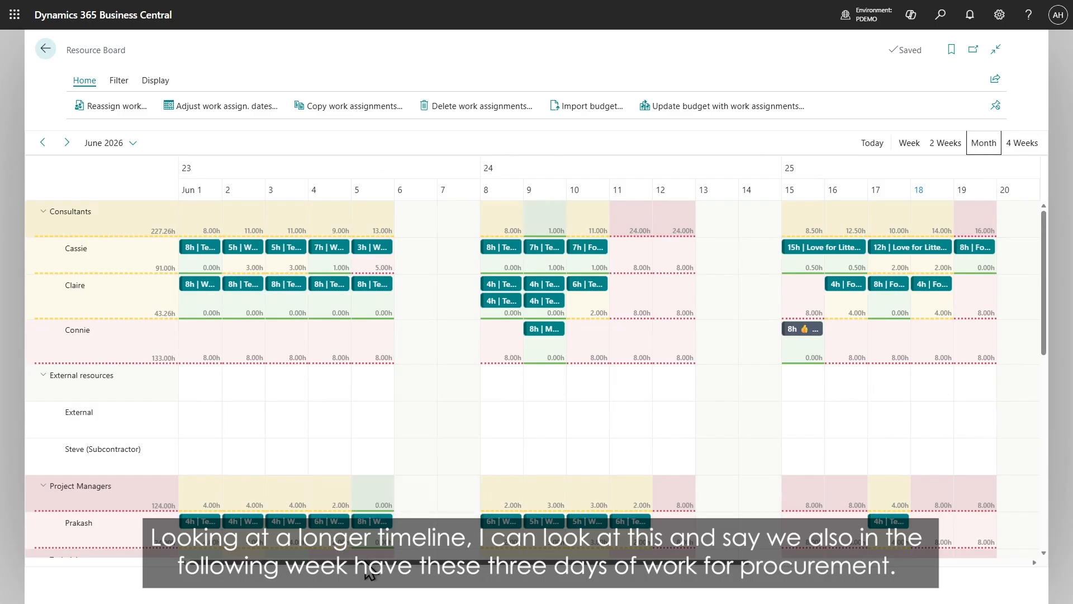
scroll(629, 580, right, 5)
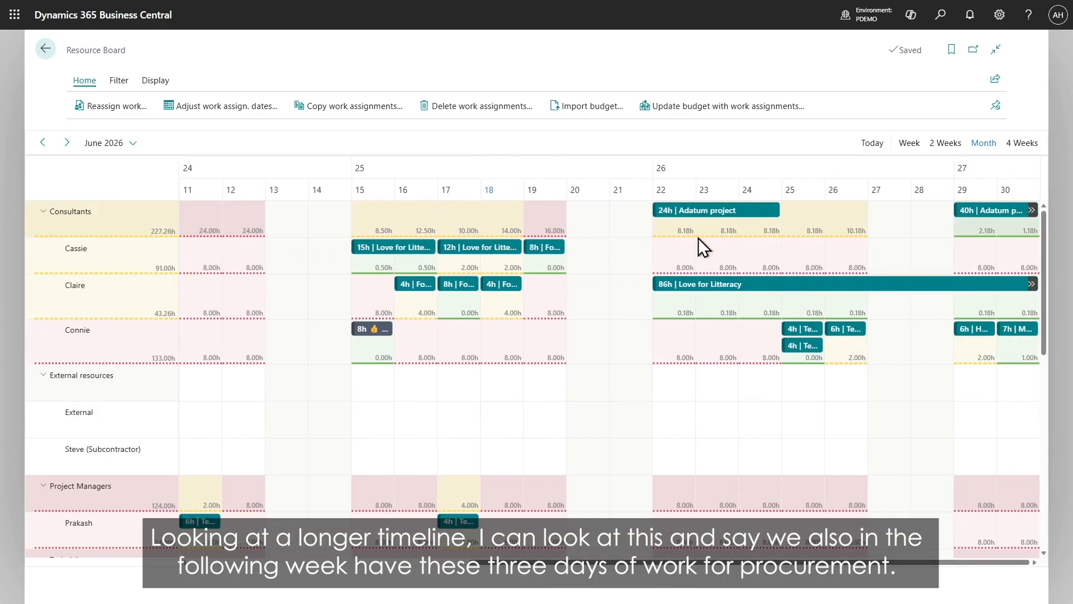
mouse_move(699, 210)
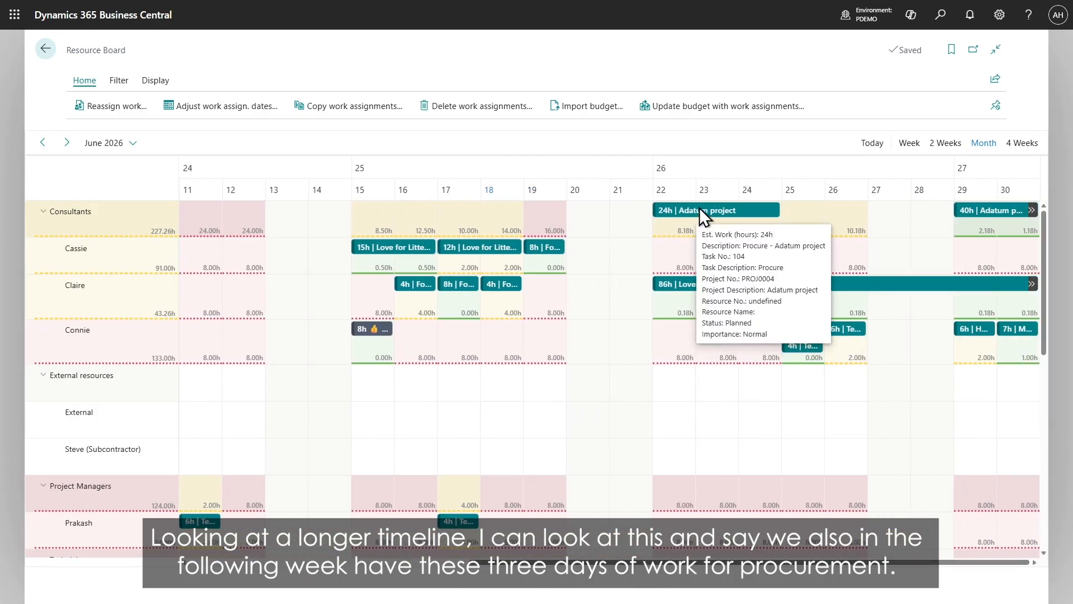
drag(699, 206, 709, 326)
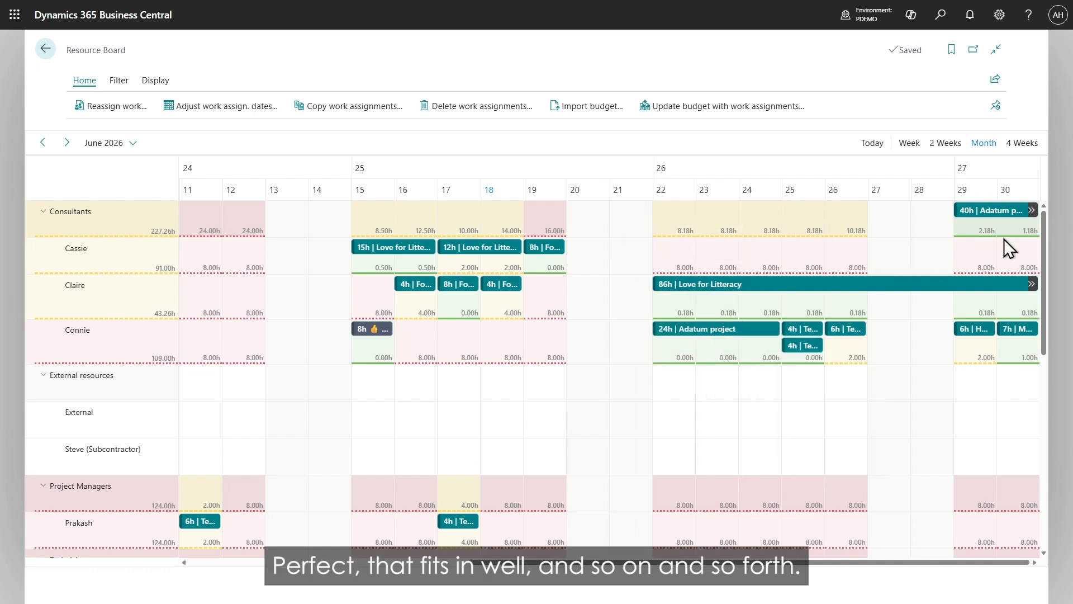
Assign the 40h Adatum work running into July to the first consultant and the 5h work on 6 July to the third.
mouse_move(997, 215)
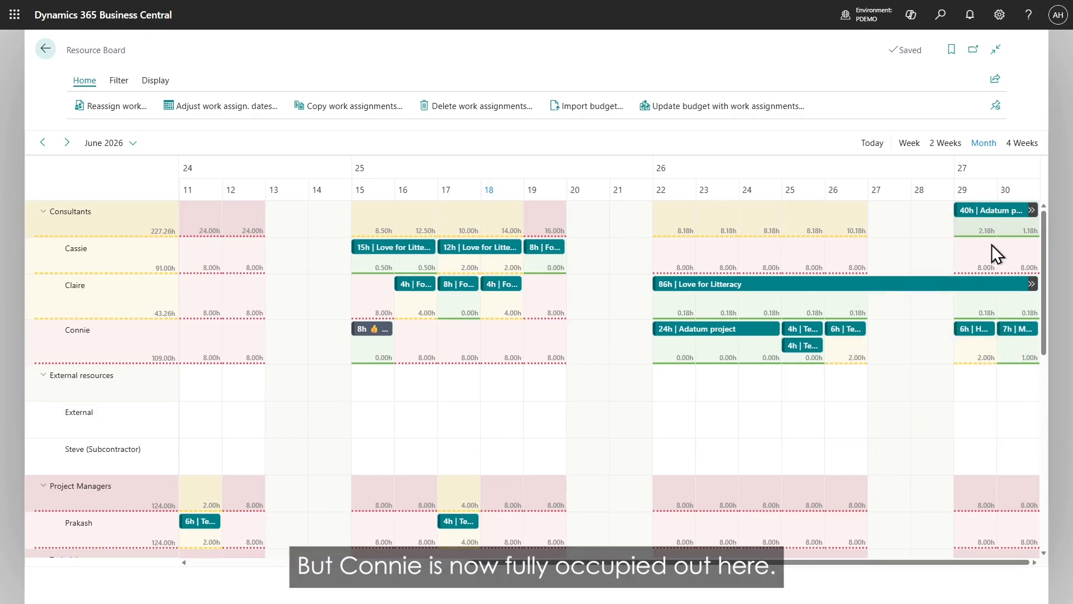
click(67, 142)
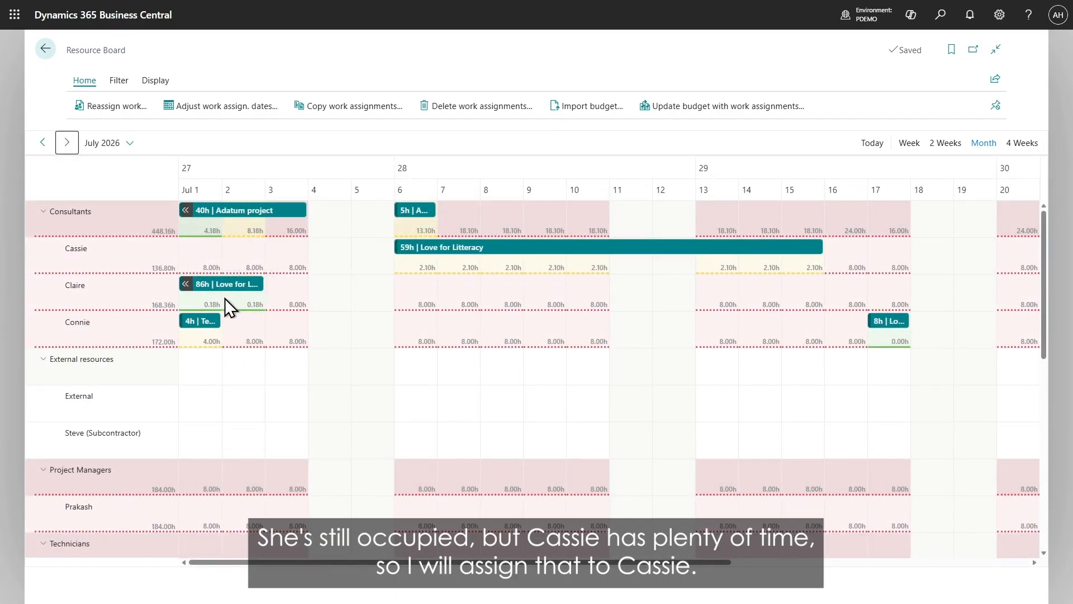
drag(240, 211, 240, 254)
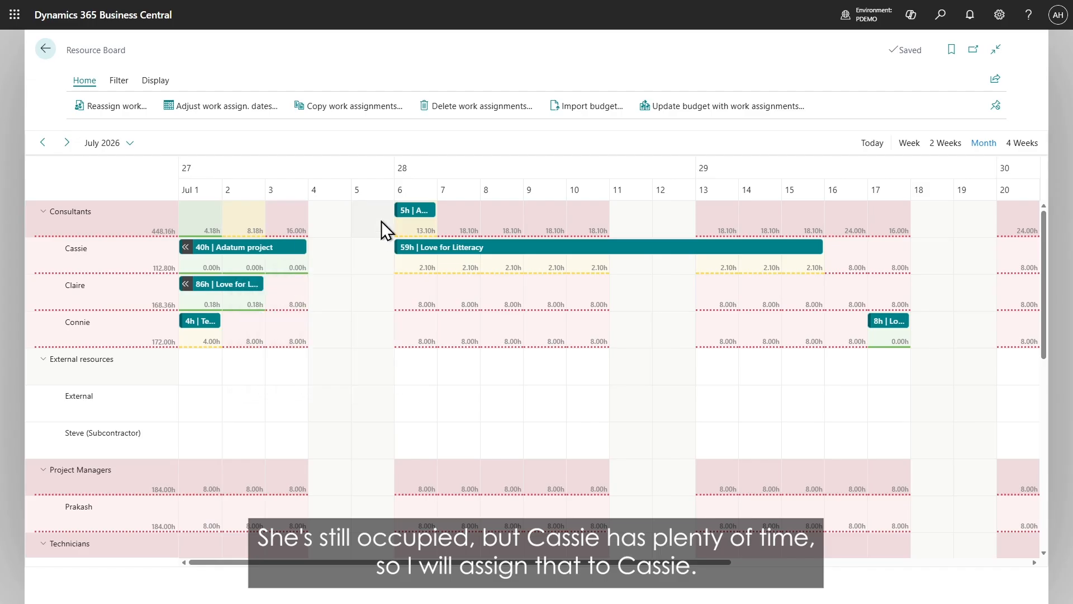
drag(414, 210, 411, 320)
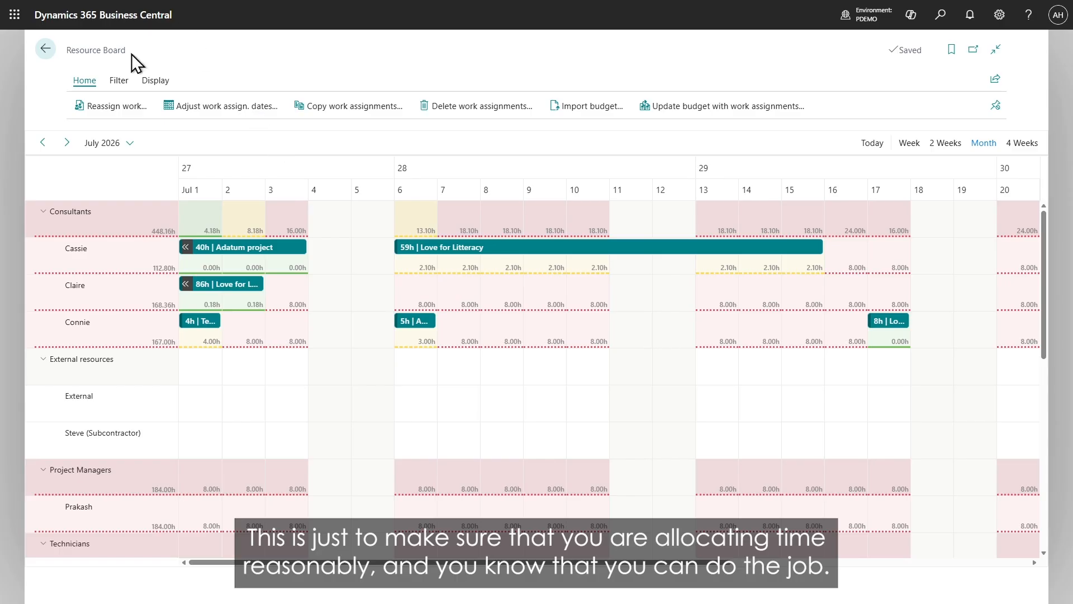
Leave the Resource Board and open the work items of the Adatum project's Deliver task, number 105.
click(53, 52)
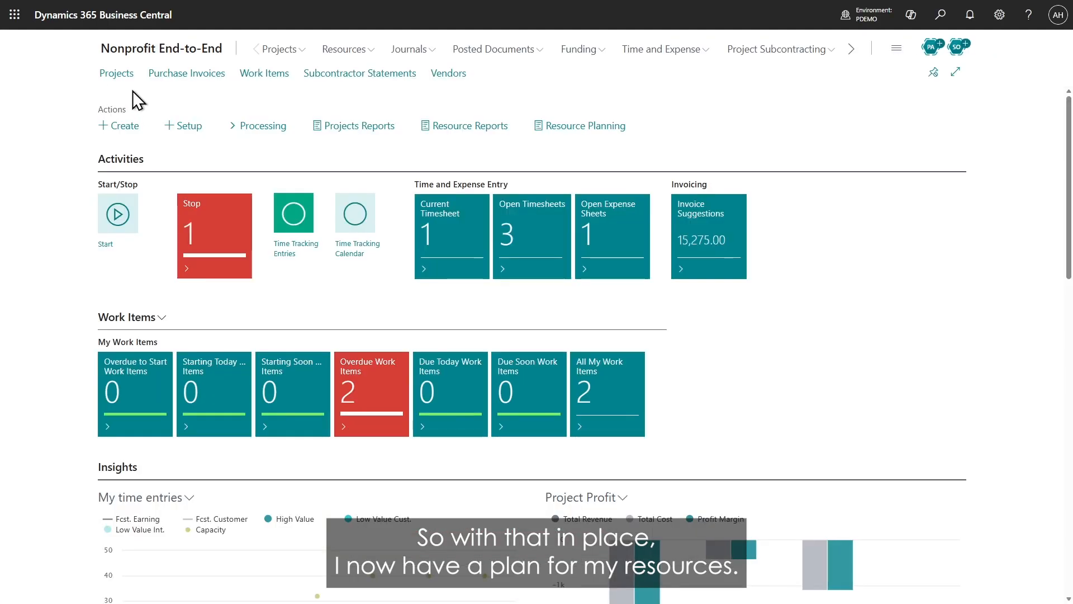
click(122, 77)
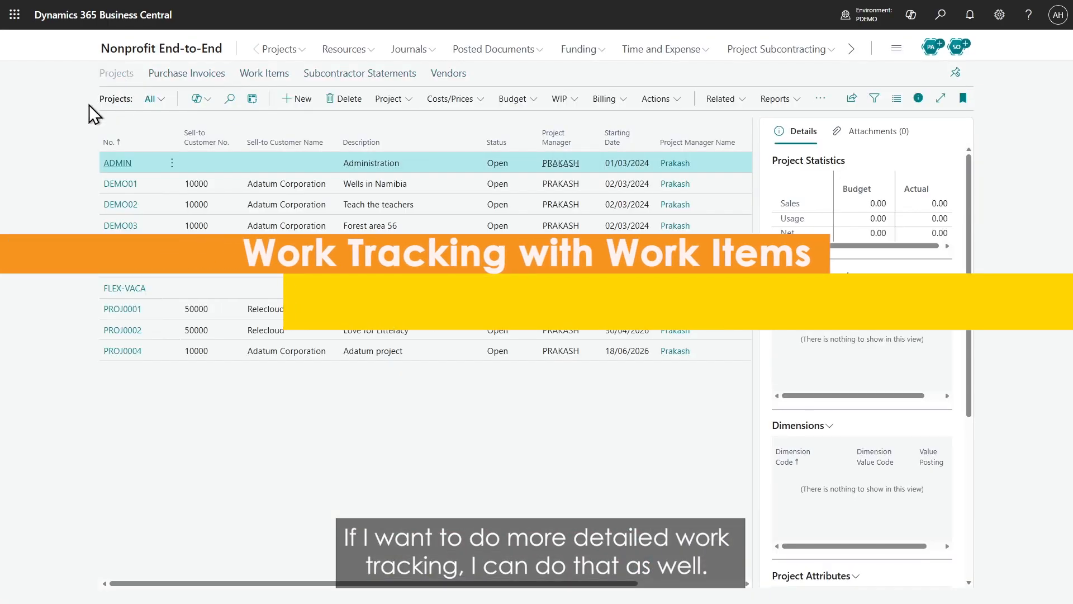
click(116, 349)
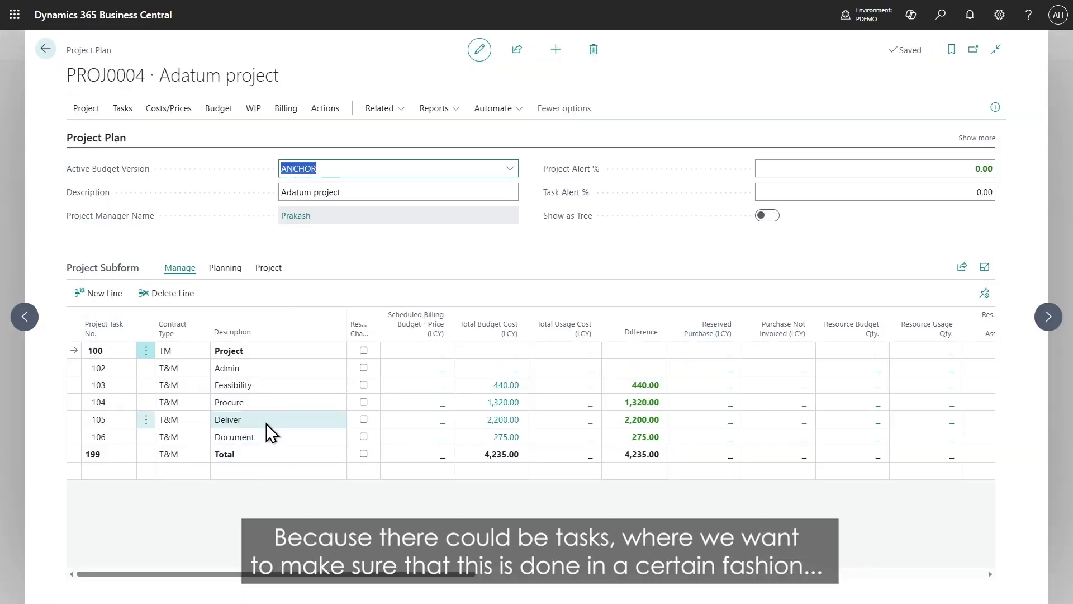
click(83, 422)
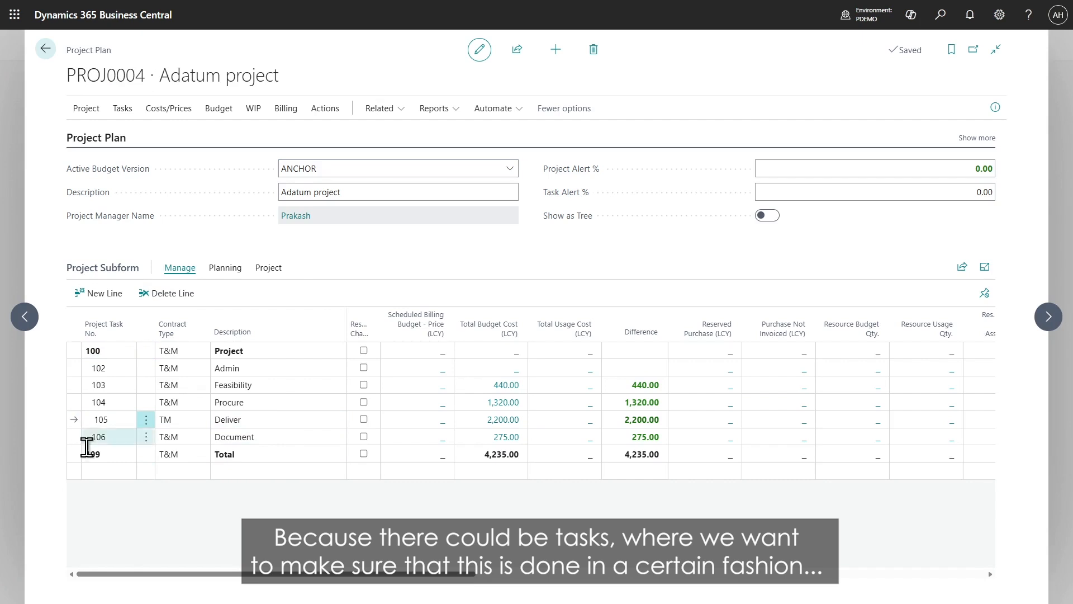
drag(269, 579, 812, 567)
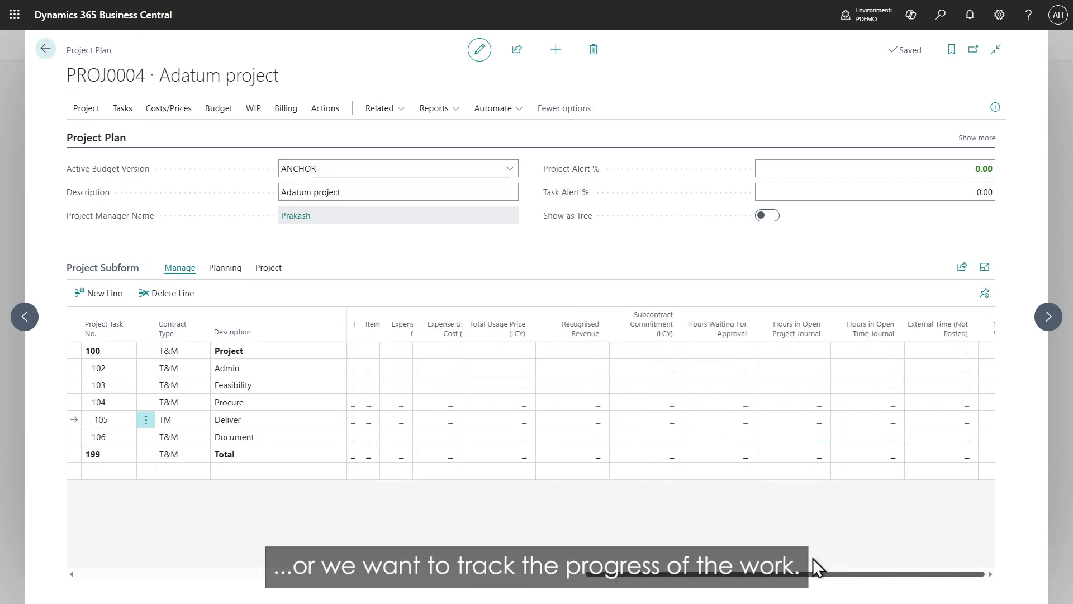
click(840, 426)
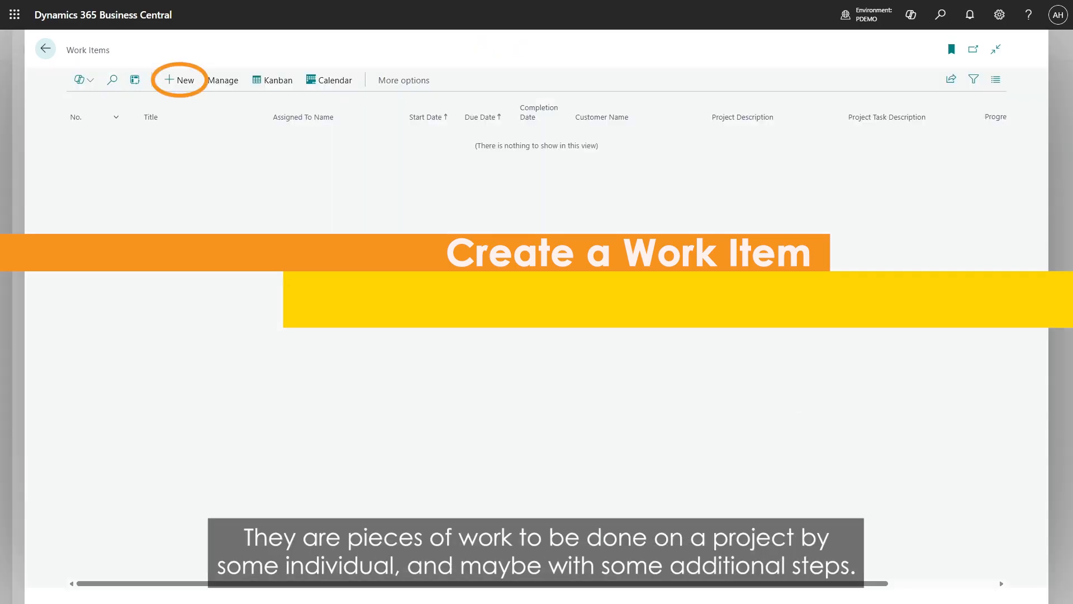
Create a work item for the Deliver task and apply the Site survey template, replacing the data already filled in.
click(183, 81)
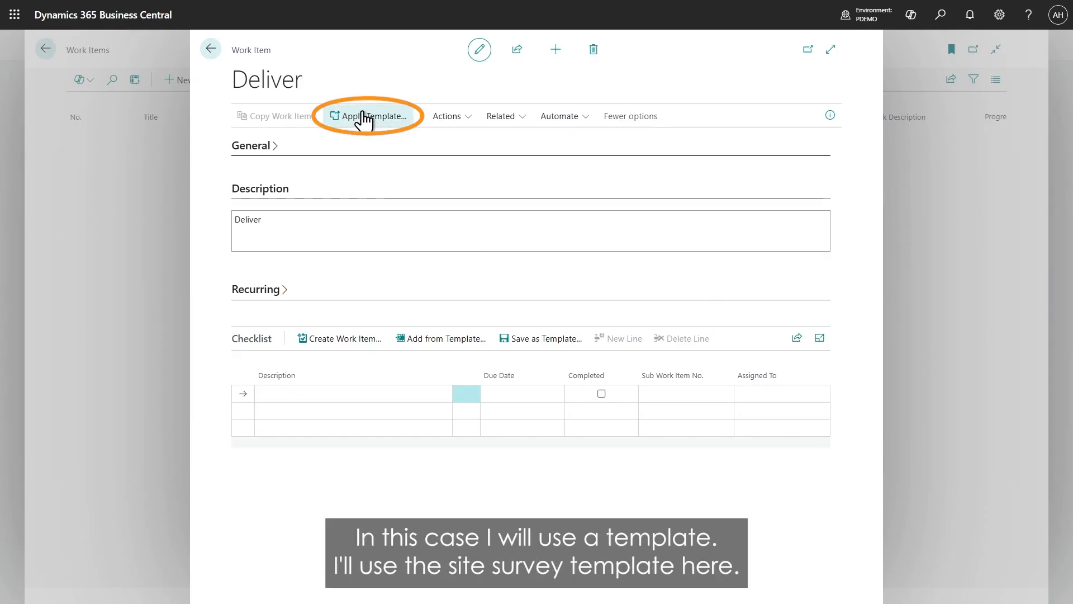
click(363, 119)
double_click(343, 236)
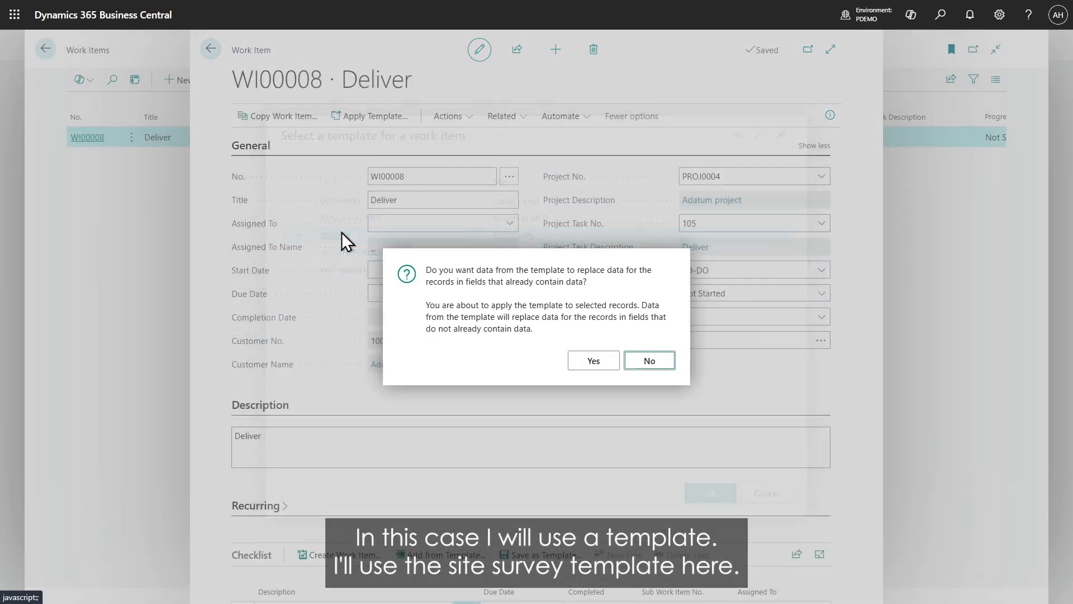
click(594, 360)
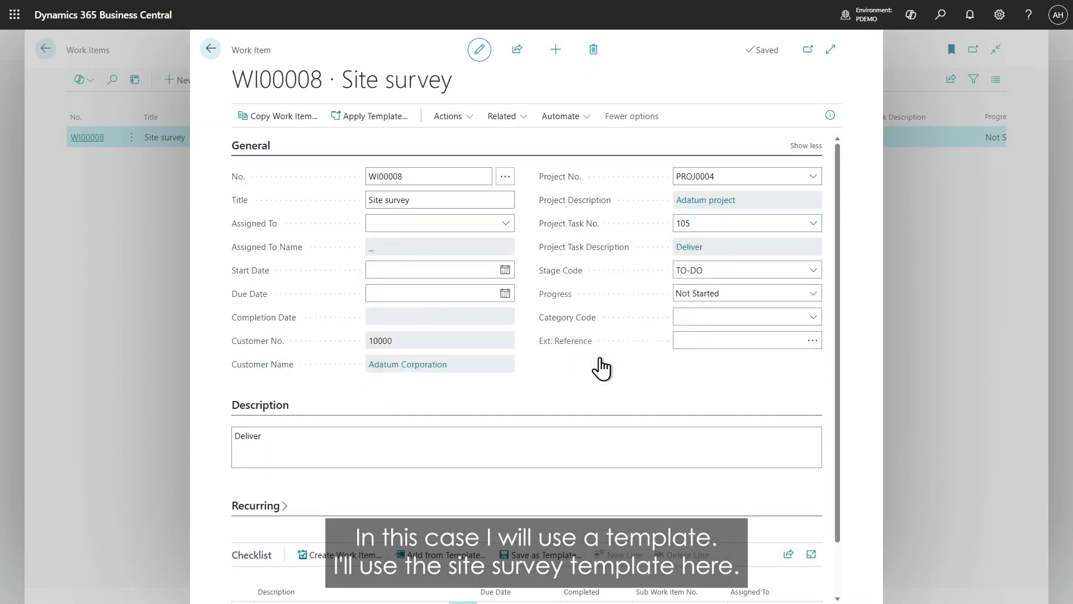
click(468, 216)
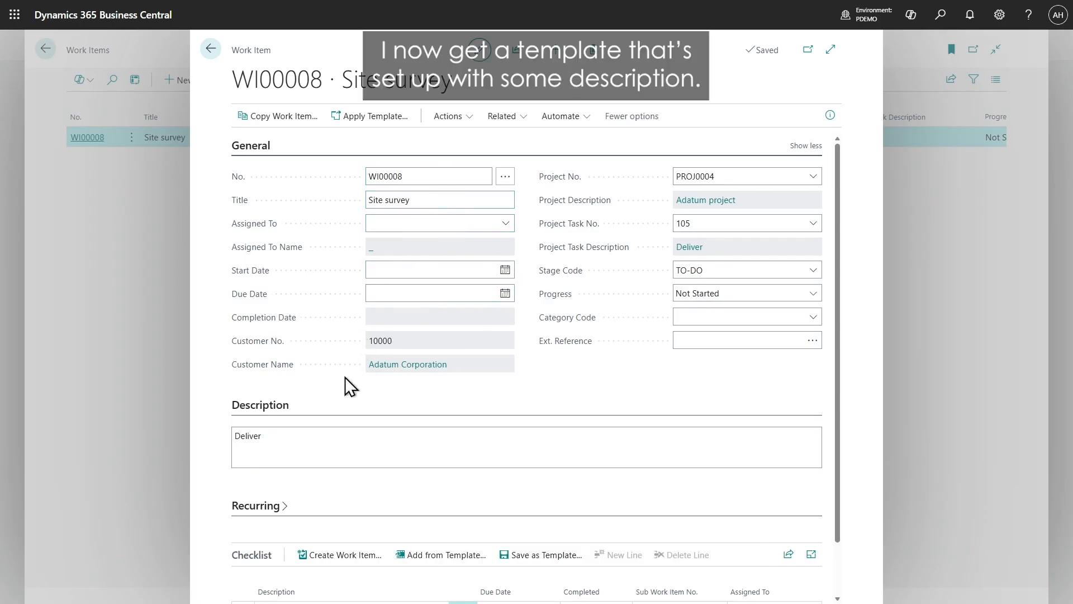
scroll(345, 378, down, 1)
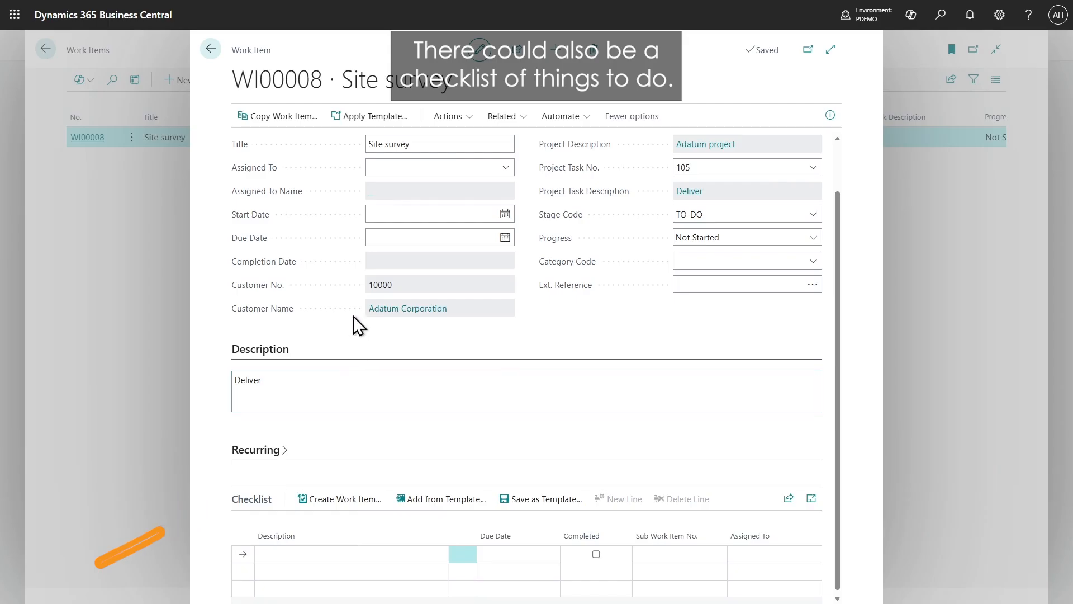
scroll(447, 350, up, 1)
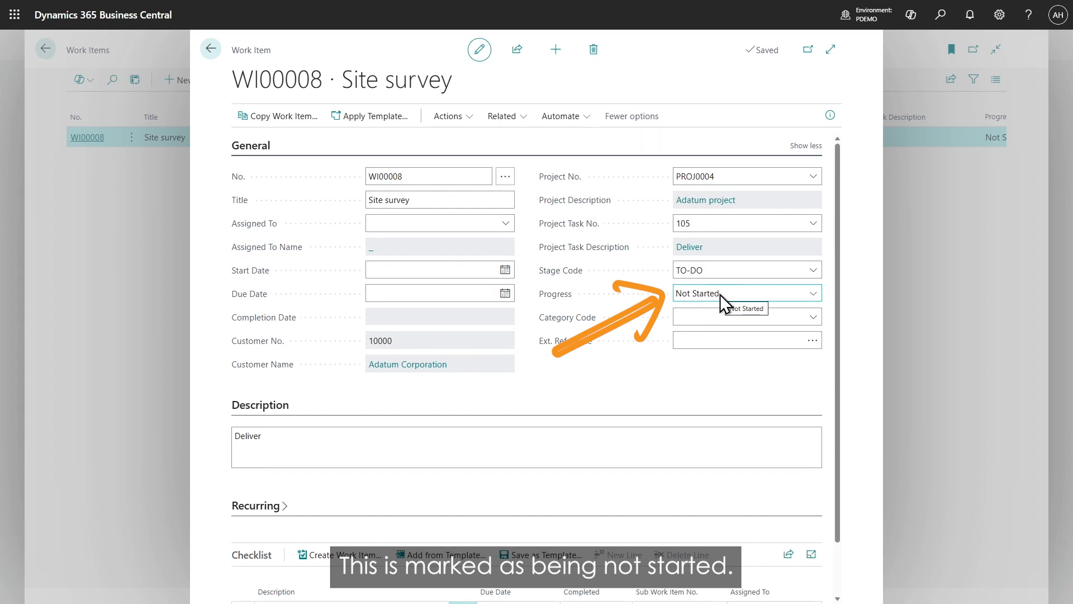
View the available stage codes and add Step 1 and Step 2 to the Site survey work item's checklist.
click(813, 271)
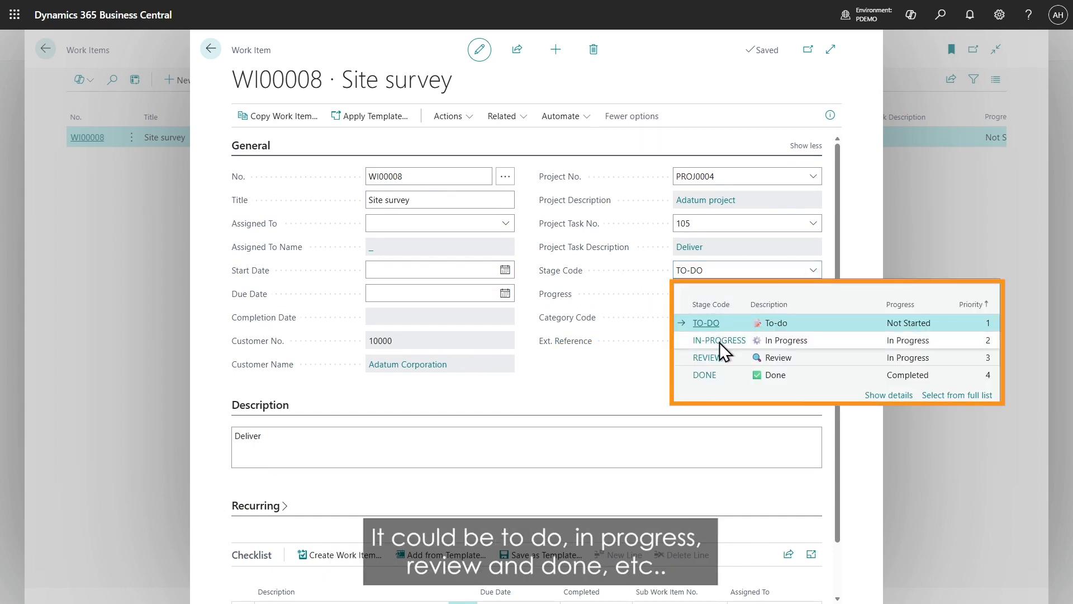
click(626, 143)
scroll(481, 387, down, 1)
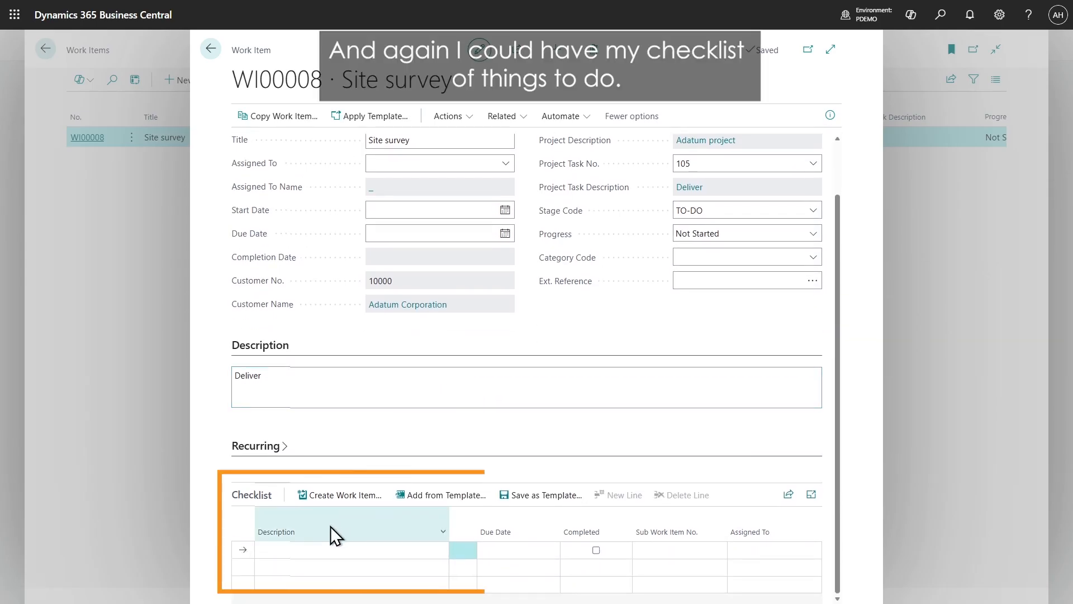
click(325, 550)
text(S)
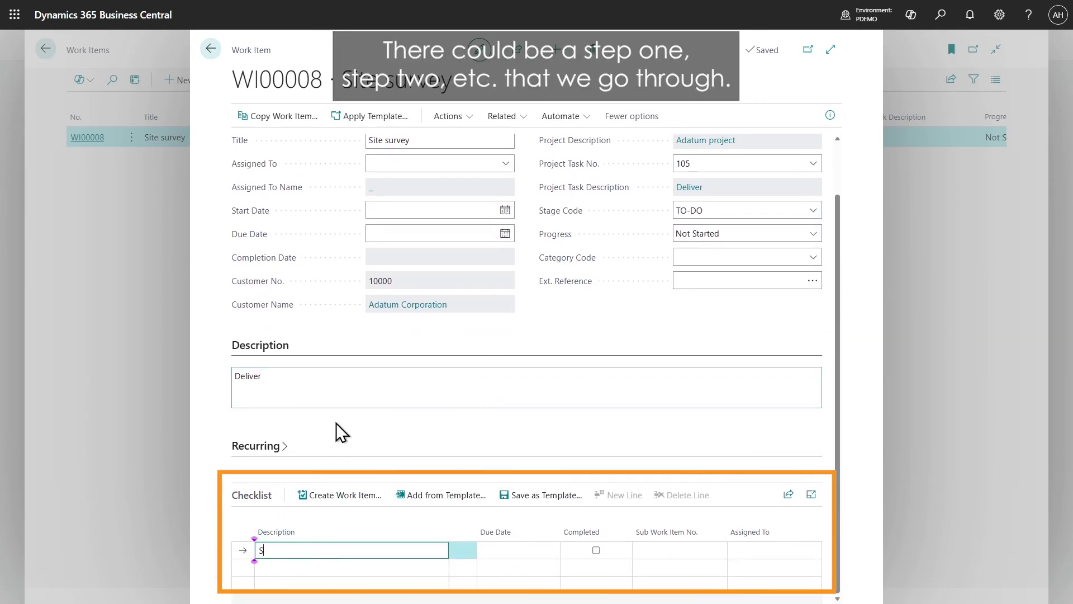
text(tep 1)
key(Down)
text(Step)
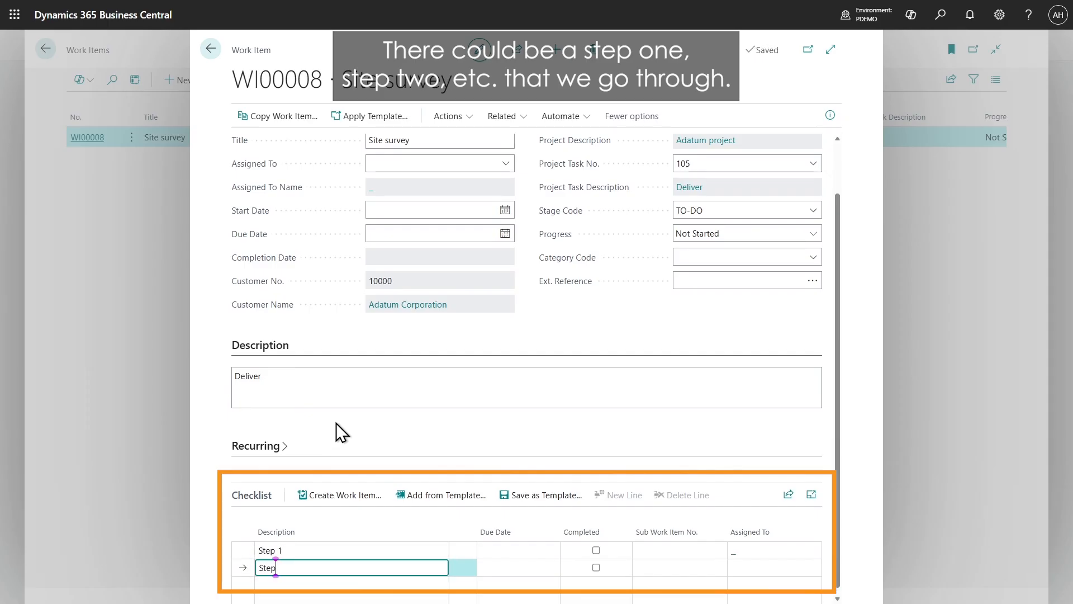
text( 2)
click(412, 426)
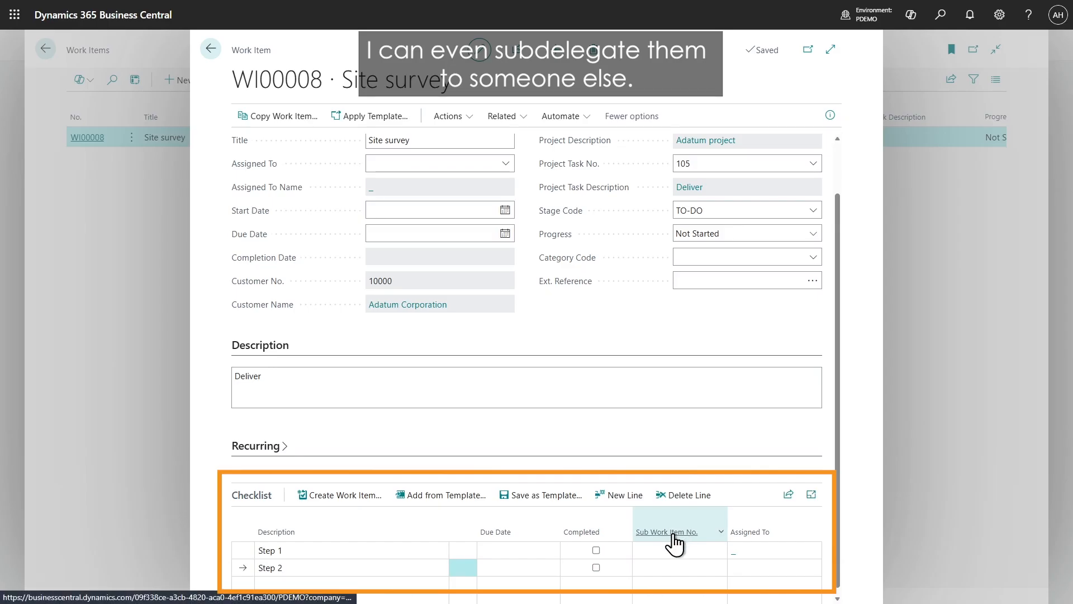
mouse_move(675, 540)
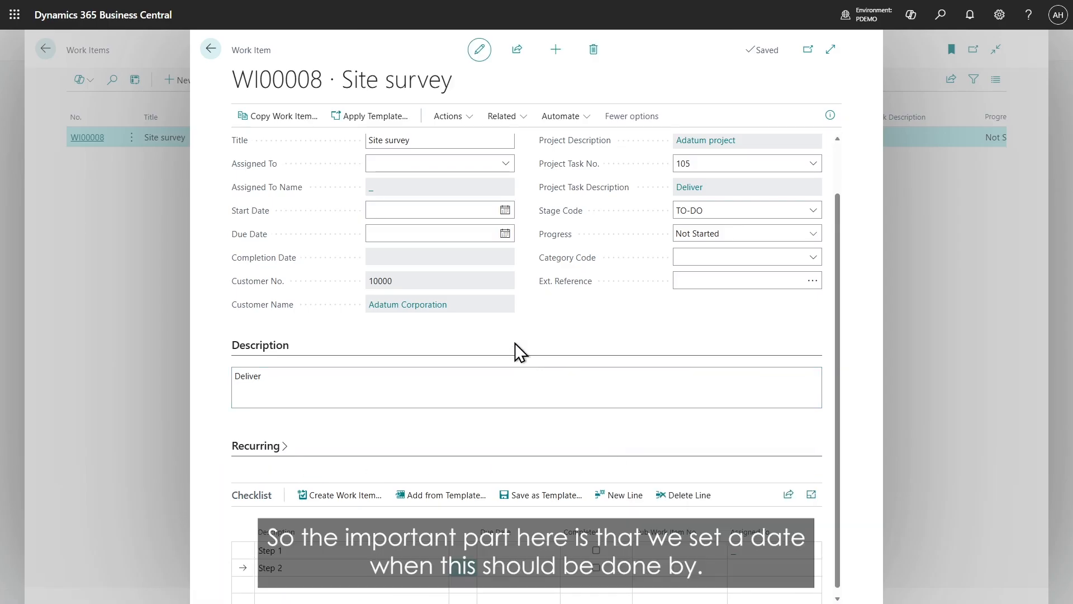
Set the work item's due date to 26/06/2026 and its start date to 22/06/2026.
scroll(516, 343, up, 1)
click(505, 293)
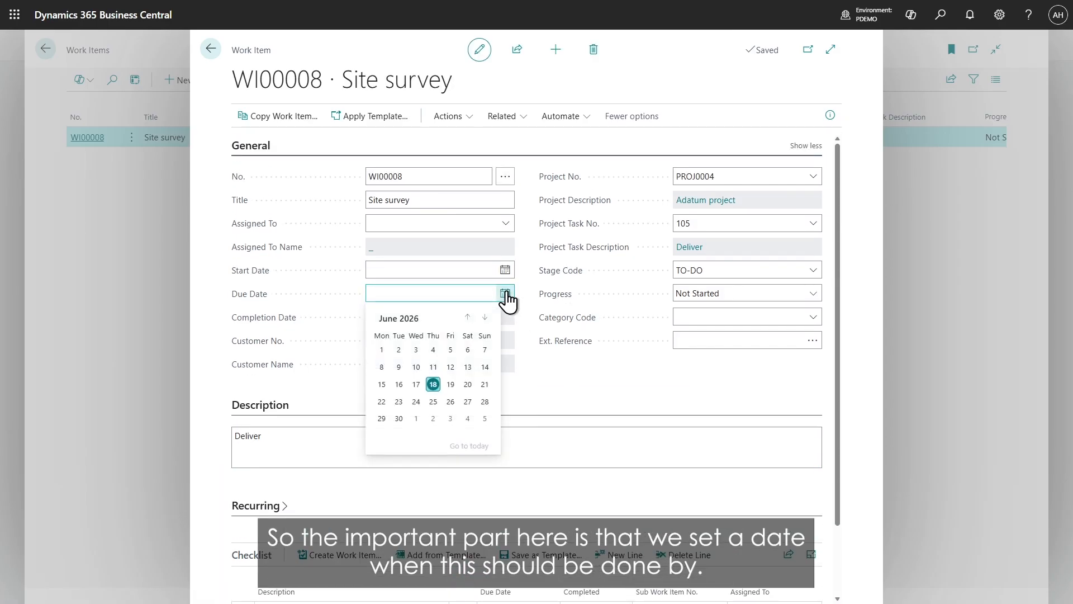
click(451, 401)
click(505, 270)
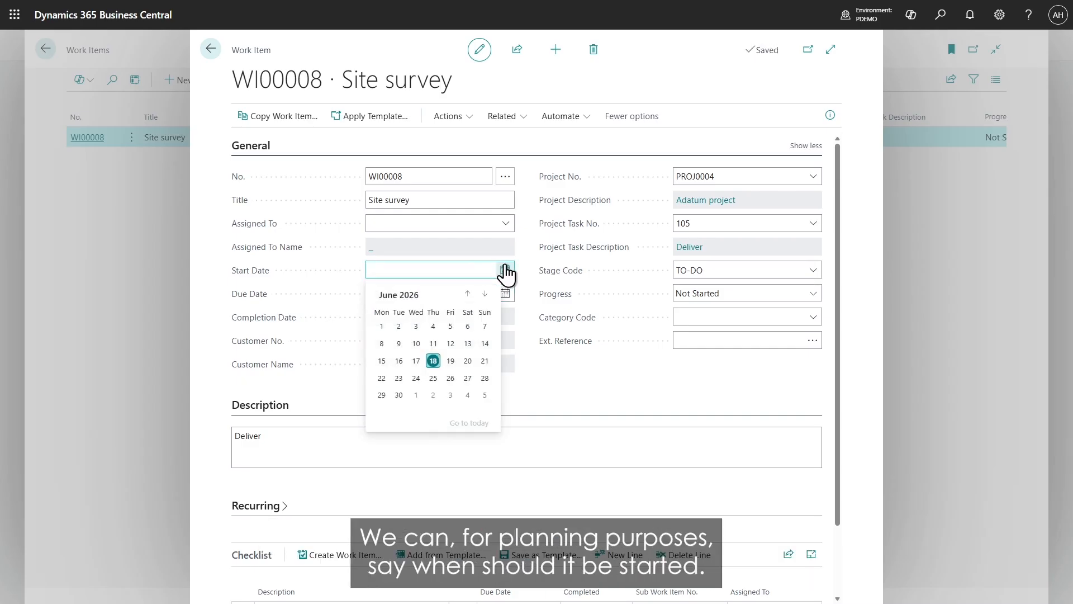
click(382, 378)
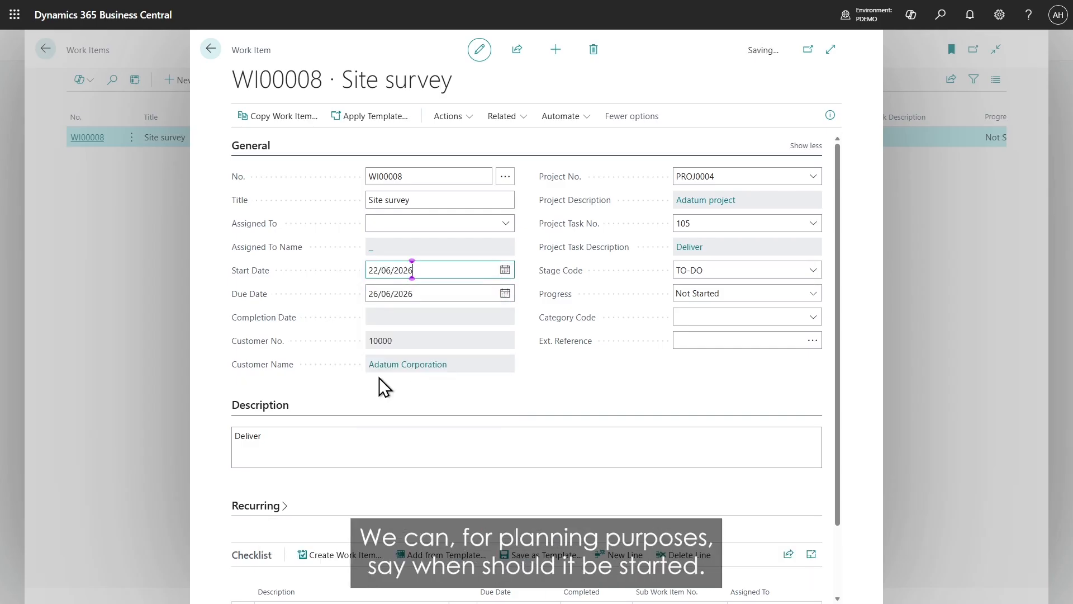
Assign the Site survey work item to the project manager's resource and acknowledge the e-mail notification message.
click(506, 224)
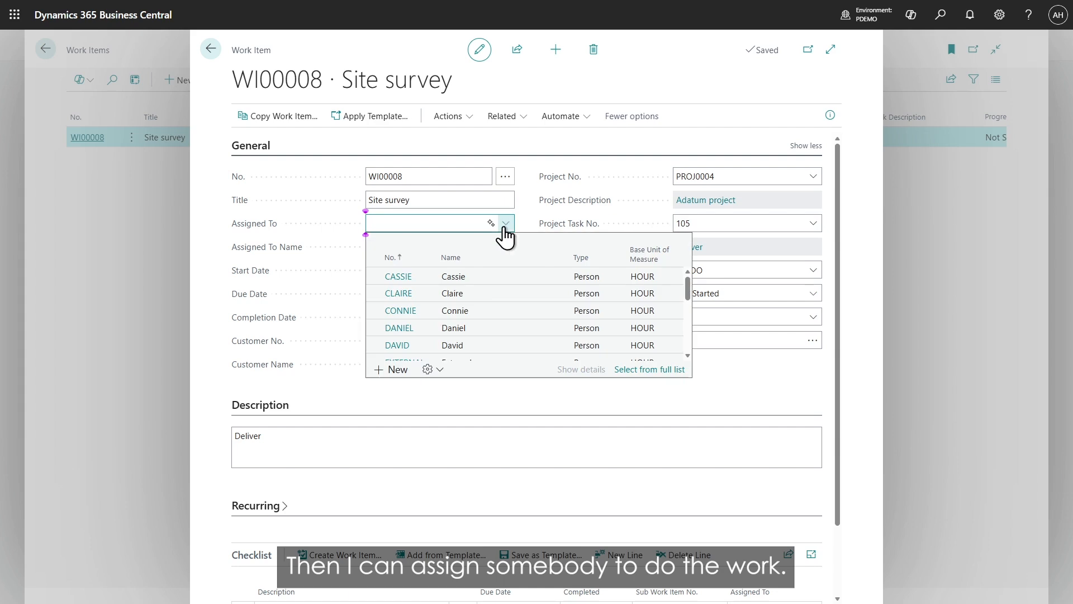
scroll(456, 296, down, 3)
scroll(452, 290, up, 1)
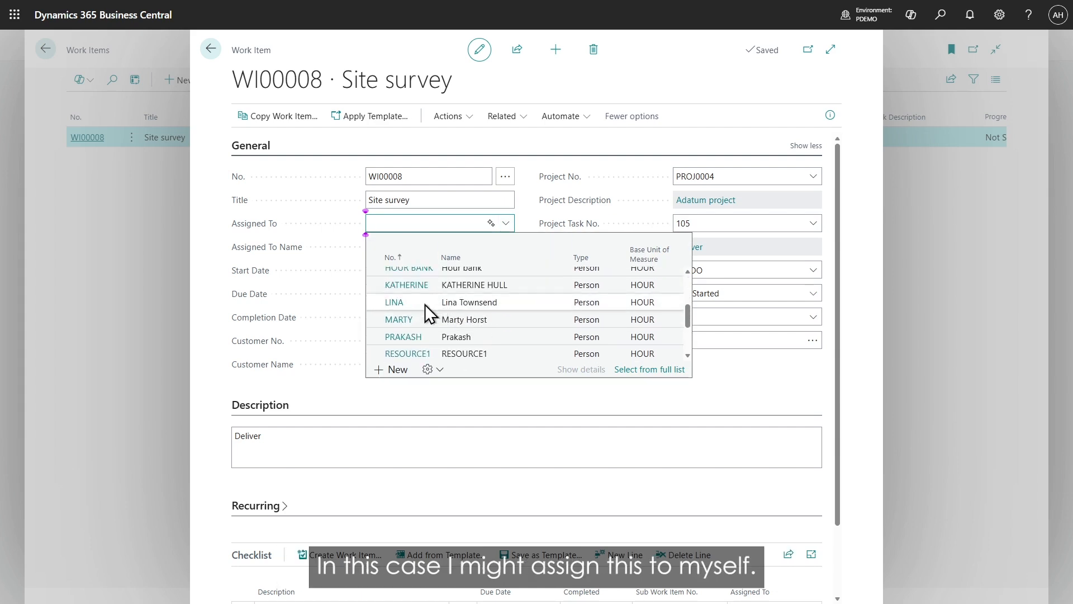
click(411, 331)
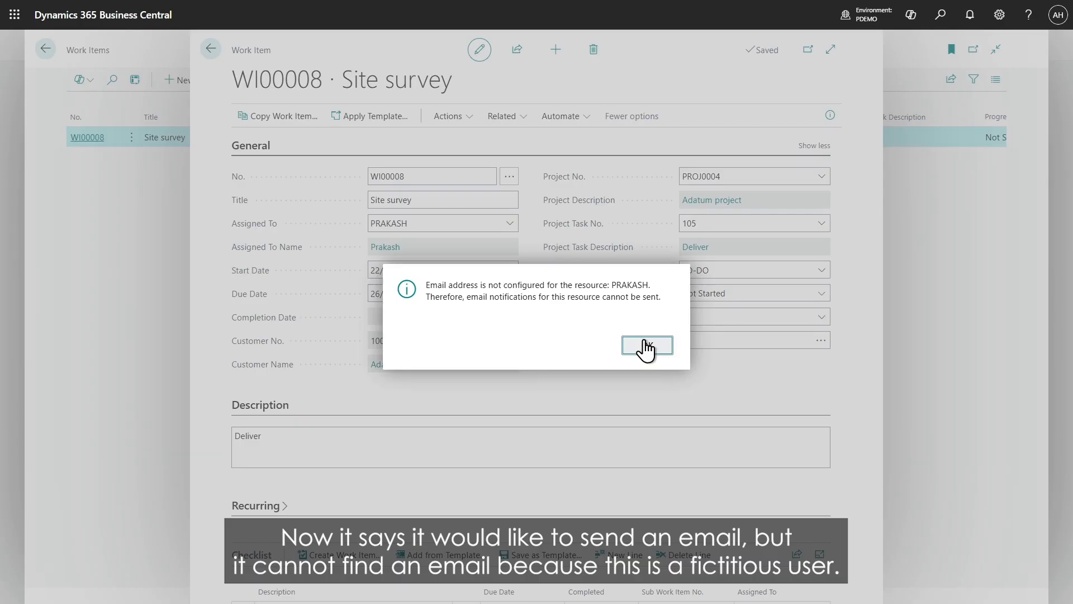
click(646, 348)
Set the work item's stage to IN-PROGRESS and go back through the Adatum project plan to the home page.
click(811, 272)
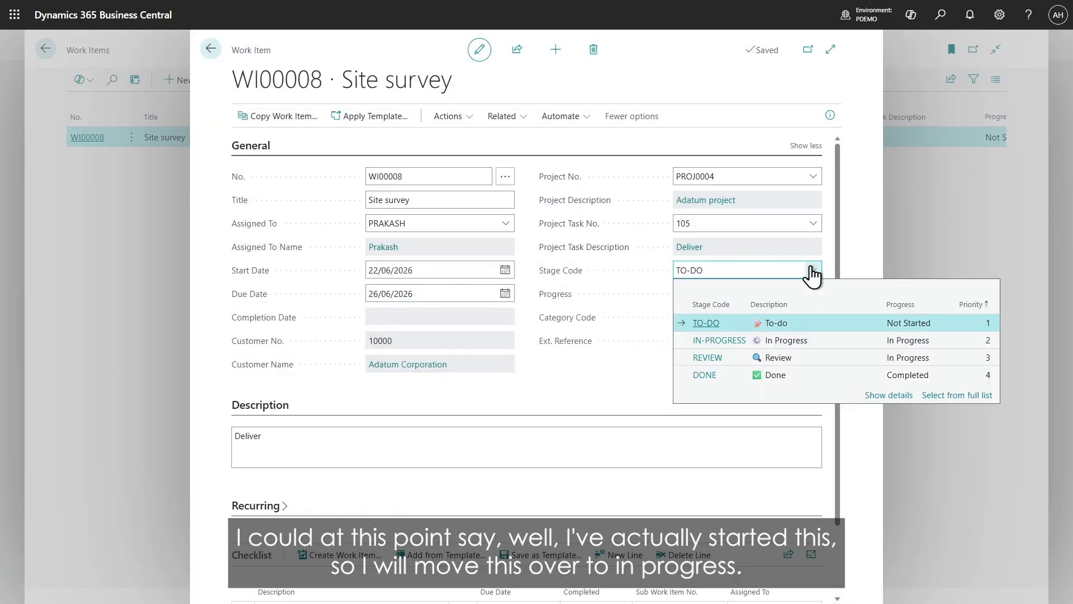
click(732, 338)
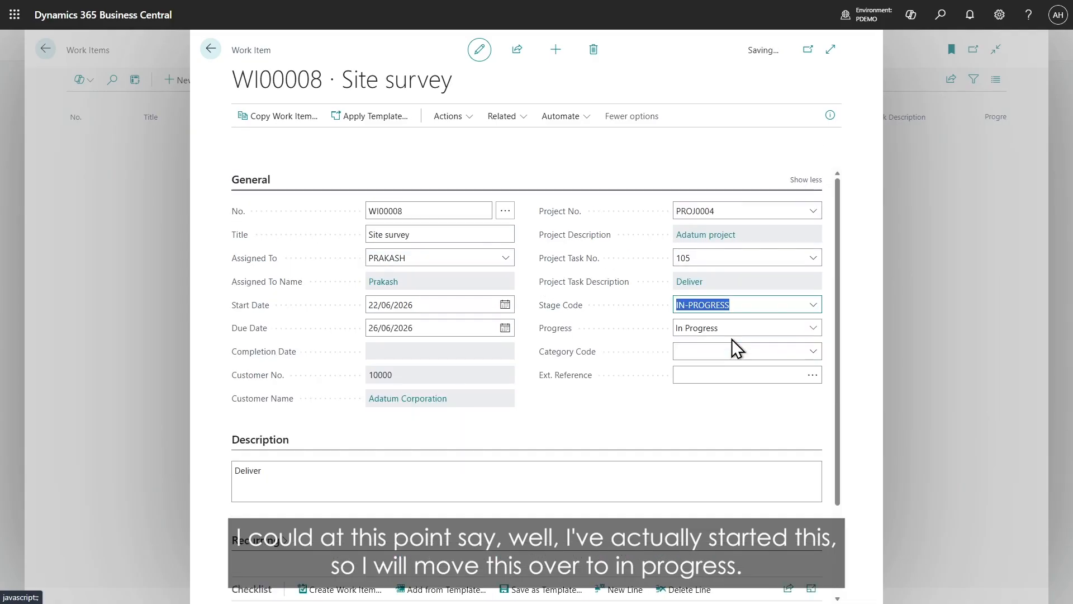
click(211, 51)
click(46, 49)
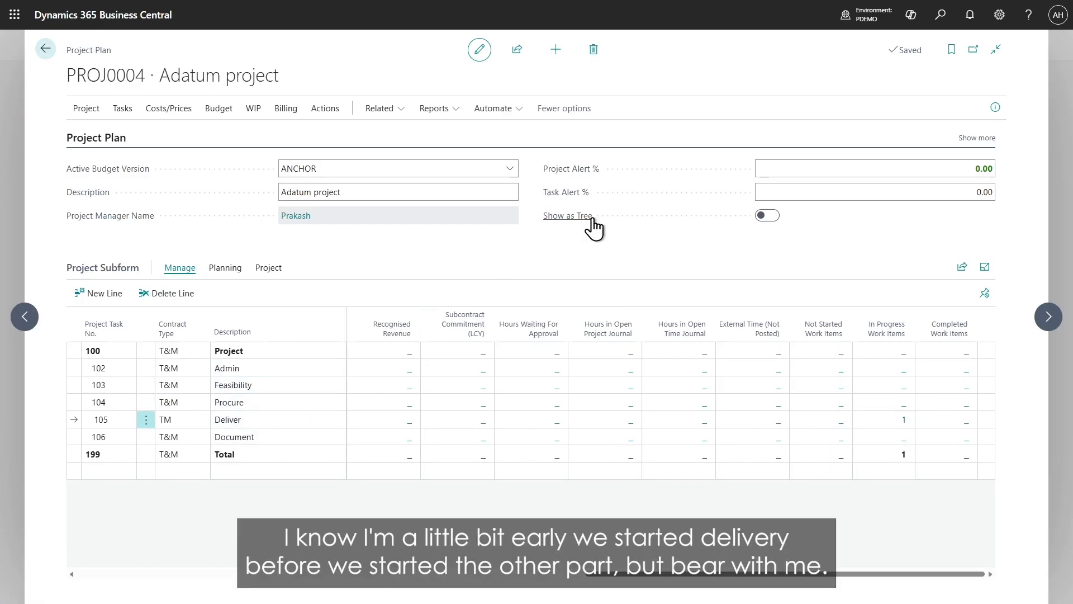
click(46, 50)
click(151, 51)
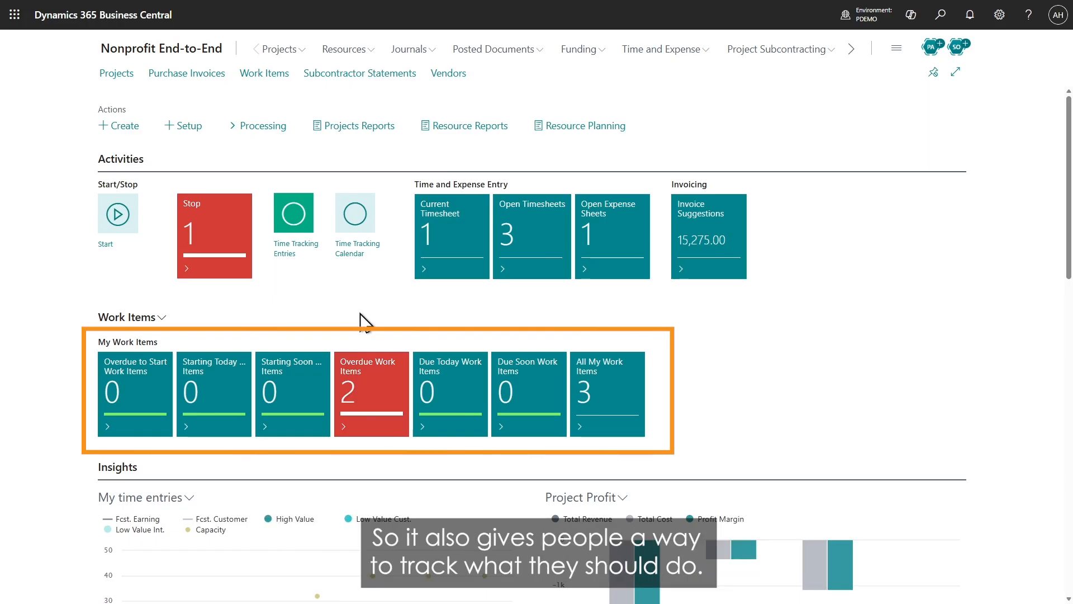
Open the Kanban board for all work items and review it in swimlanes by assigned person.
click(256, 75)
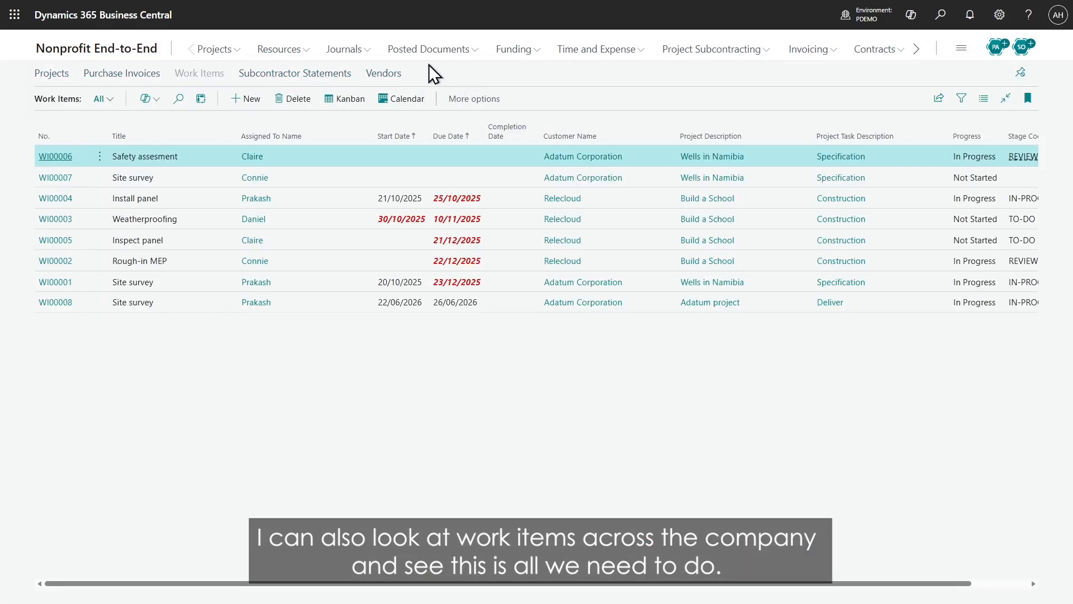
click(348, 101)
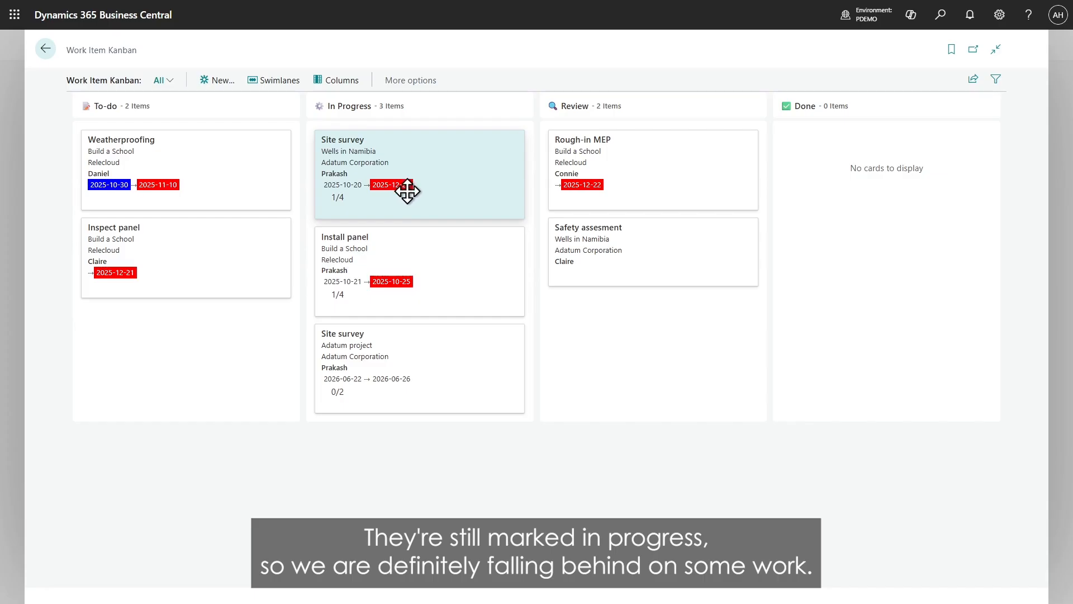
click(263, 81)
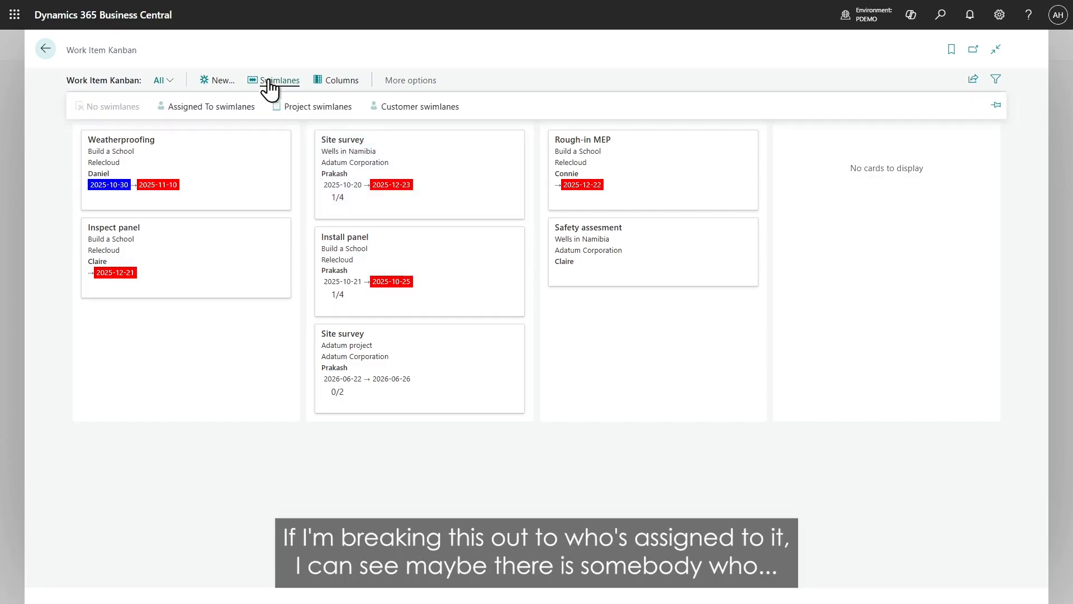
click(237, 104)
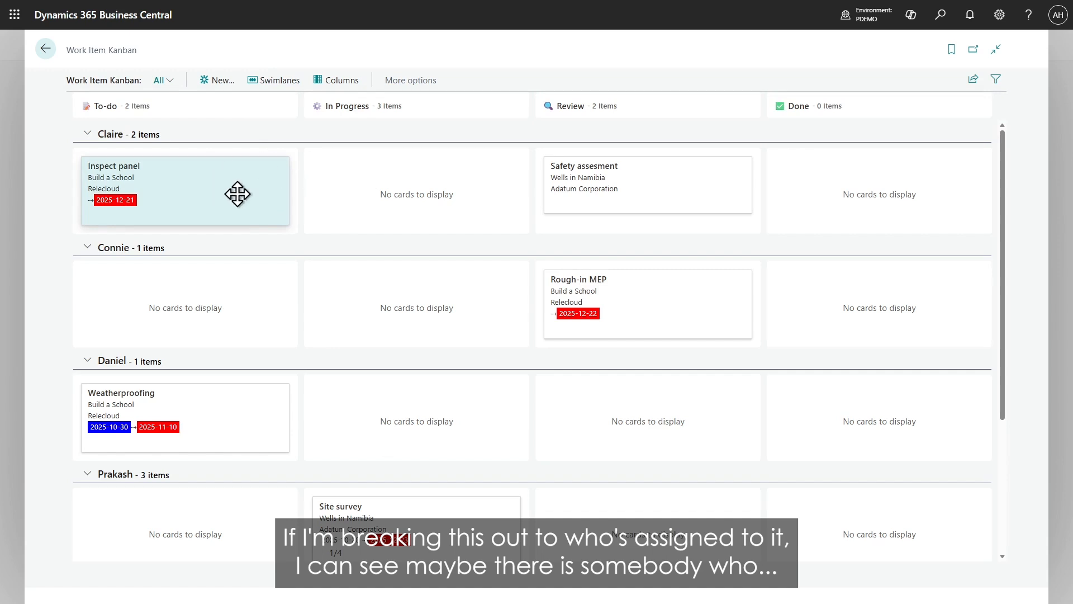
scroll(350, 218, down, 2)
scroll(350, 221, down, 2)
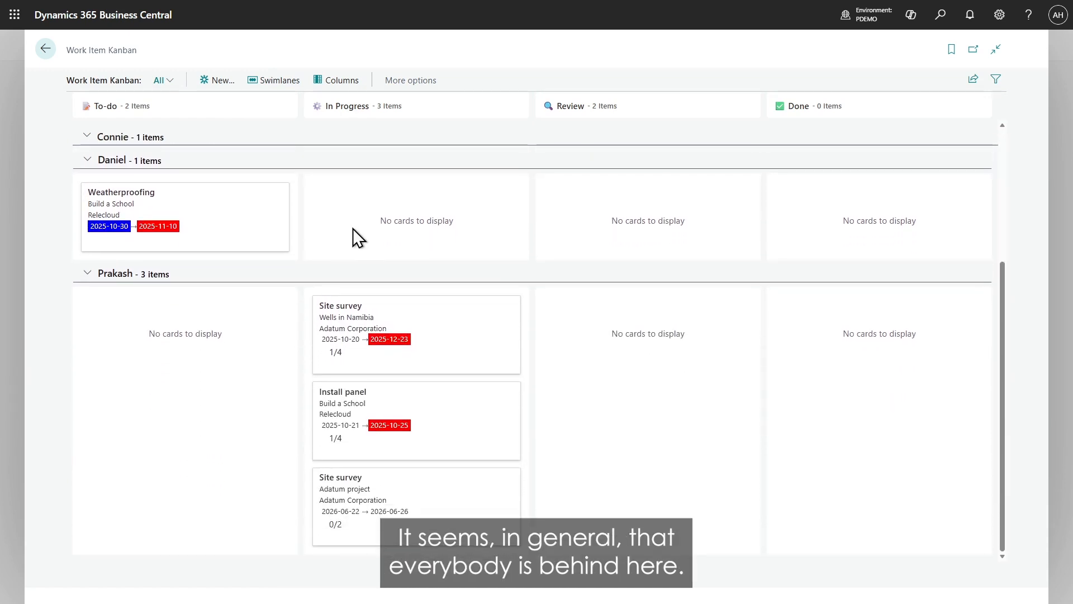
scroll(353, 228, up, 5)
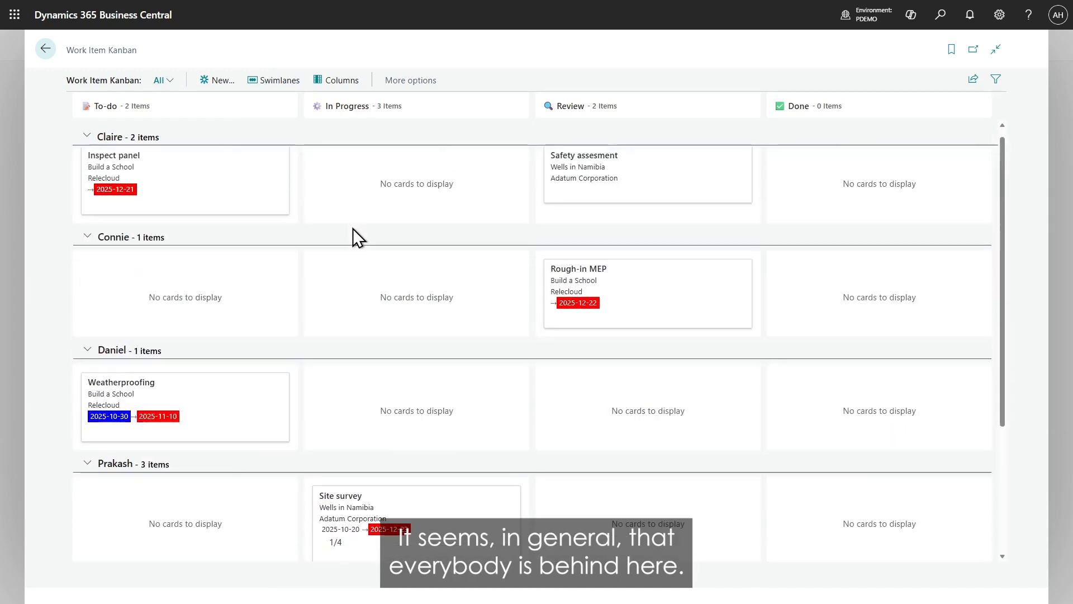
Group the Kanban board by project and move Rough-in MEP to Done and Weatherproofing to In Progress.
click(275, 81)
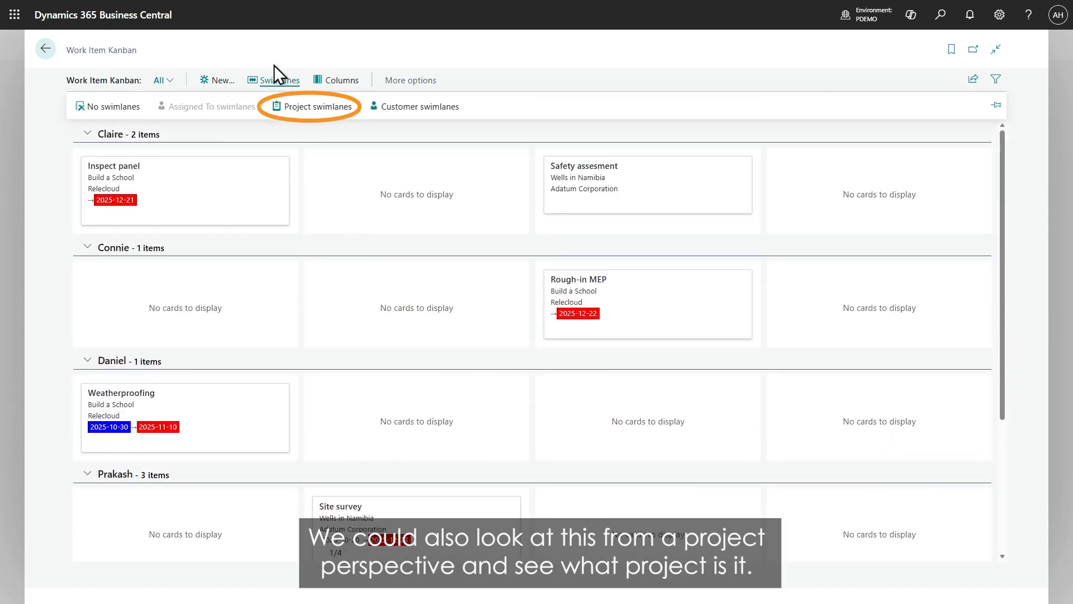
click(320, 107)
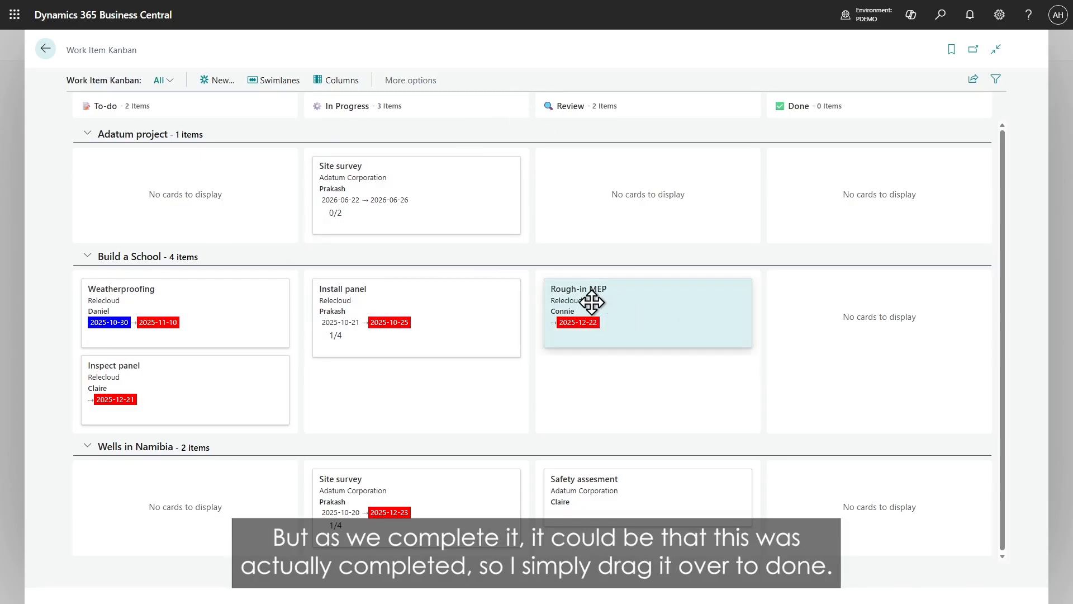
drag(572, 306, 819, 306)
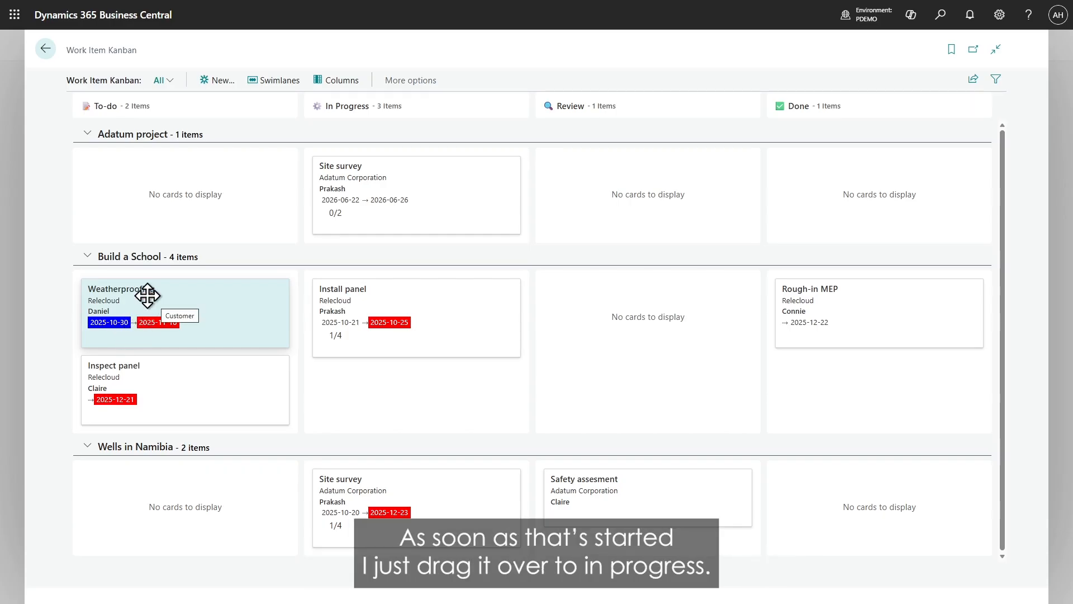
drag(147, 296, 403, 343)
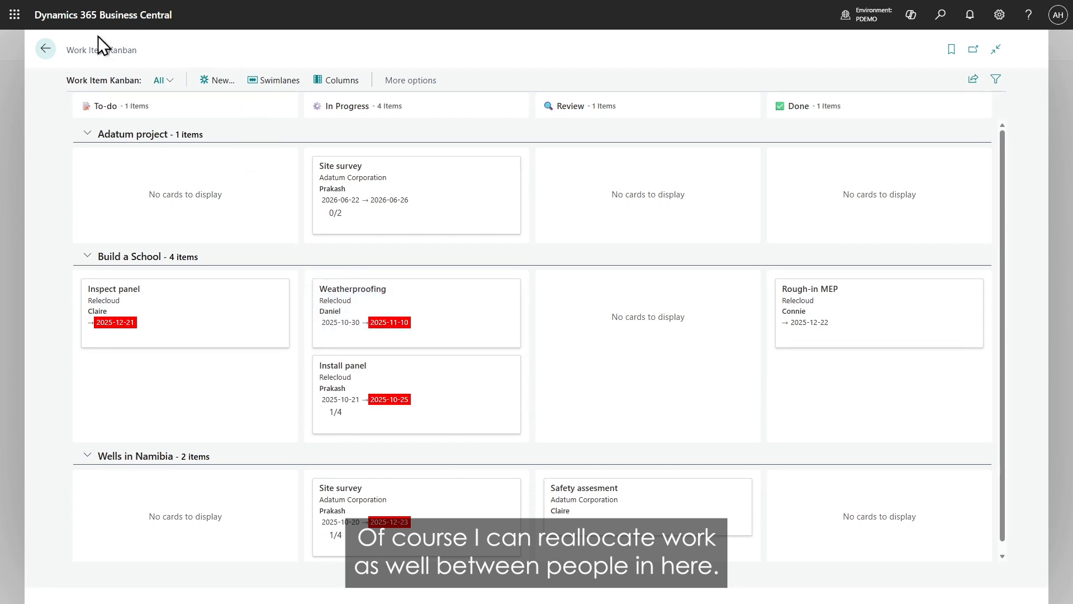
Leave the work items and open the purchase invoice from First Up Consultants.
click(44, 48)
click(47, 47)
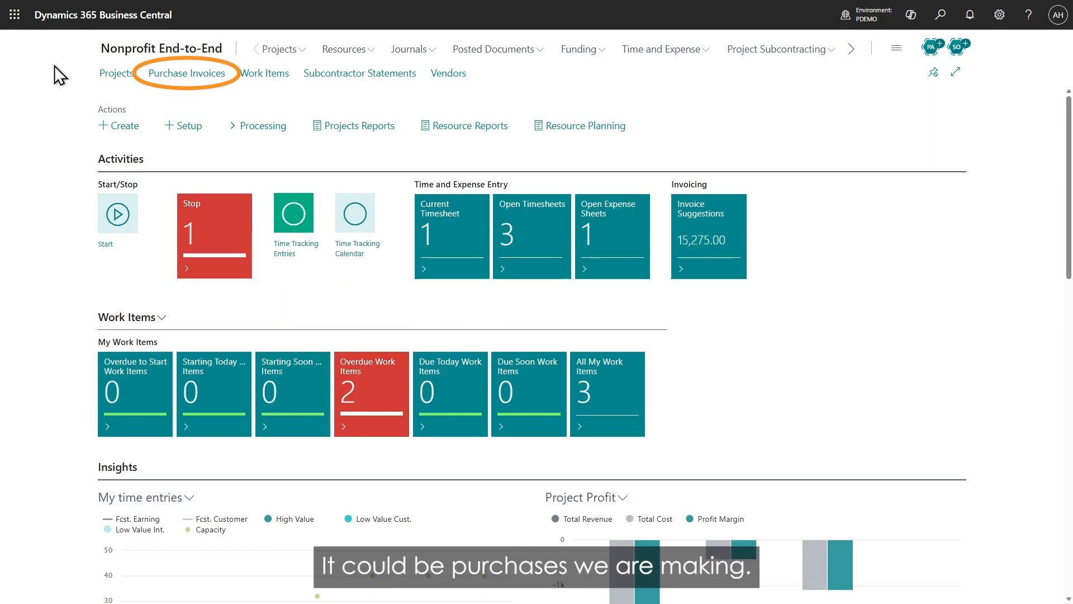
click(190, 73)
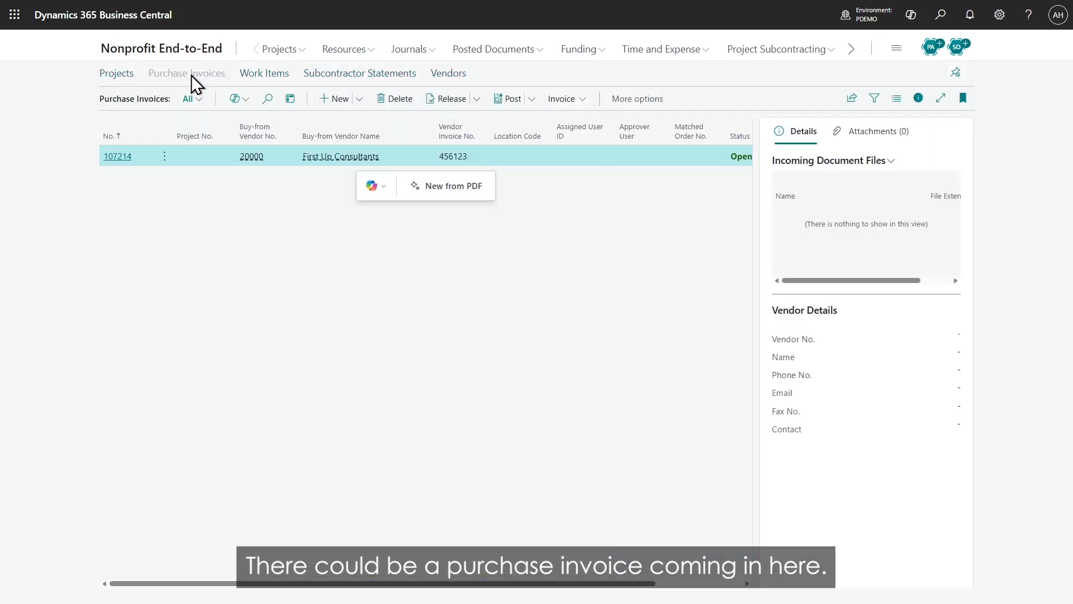
click(114, 156)
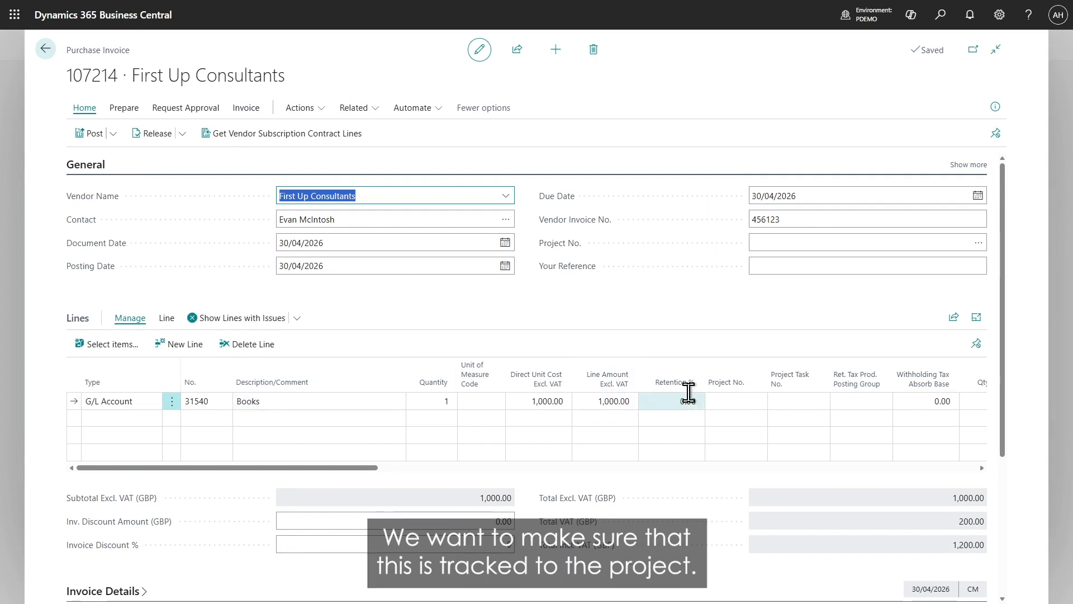
Link the invoice's Books line to project PROJ0004 and its Procure task, number 104.
click(734, 402)
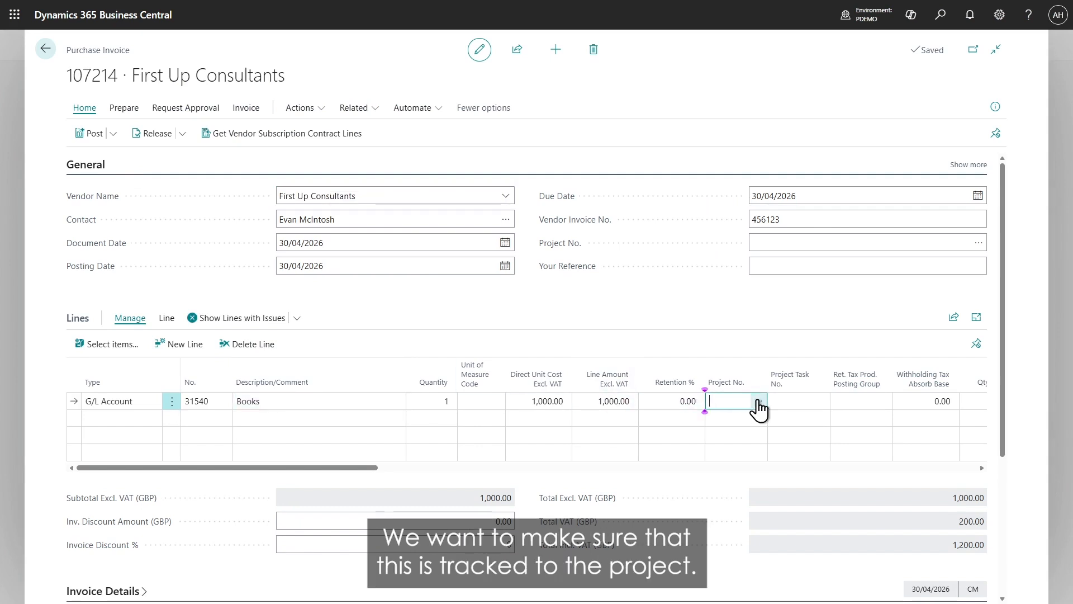
click(758, 401)
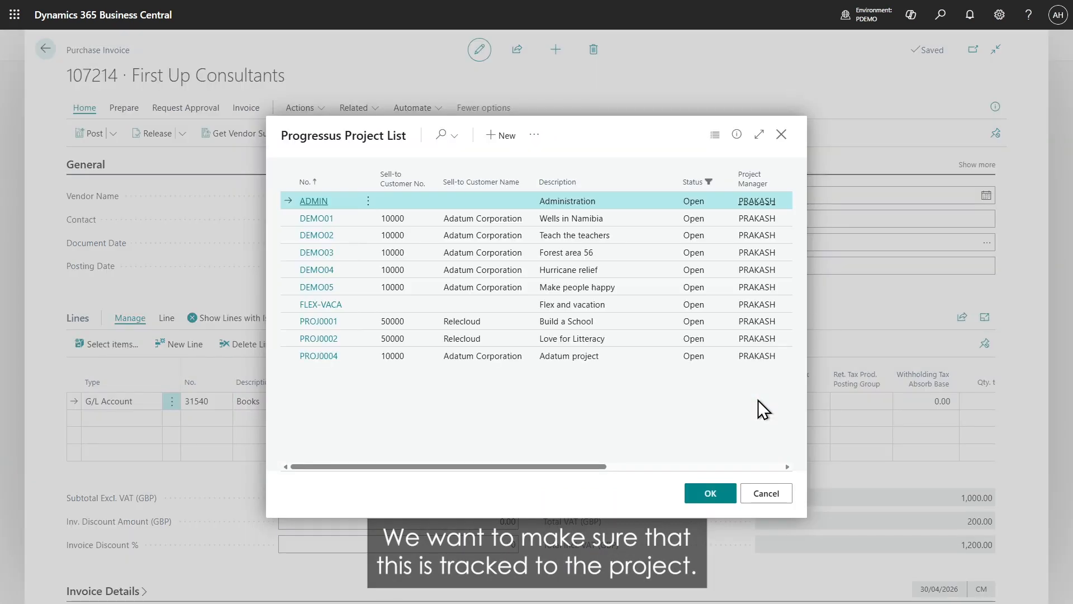
click(308, 357)
click(800, 401)
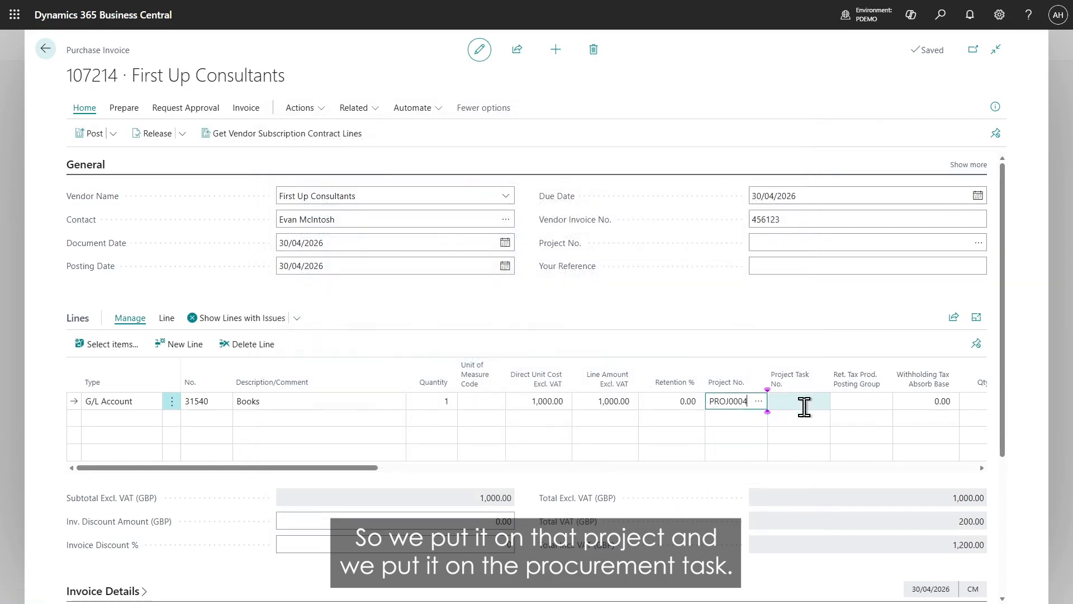
click(821, 401)
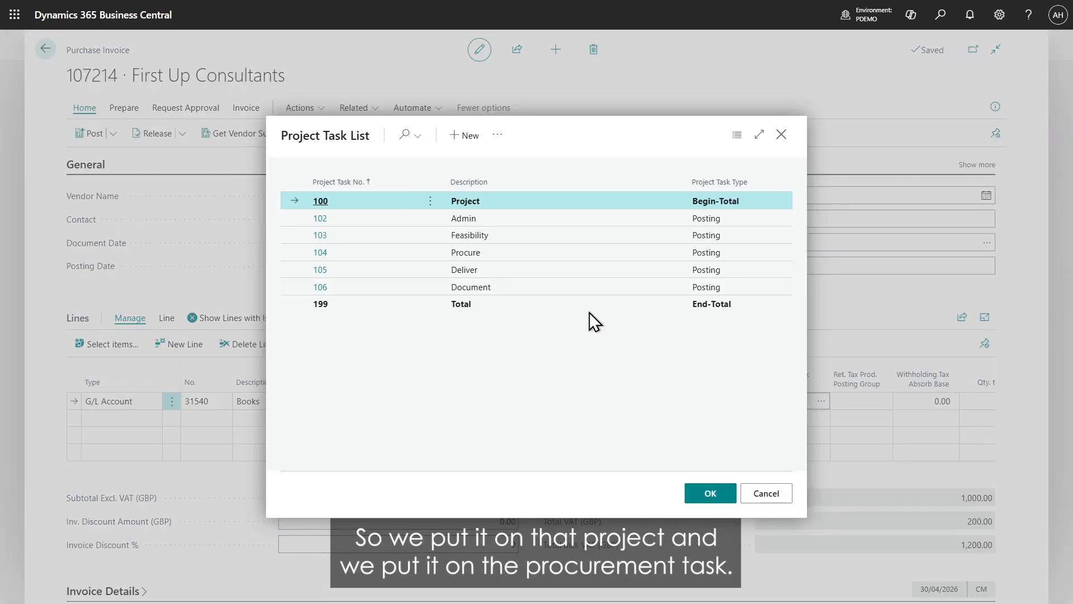
click(319, 252)
click(467, 300)
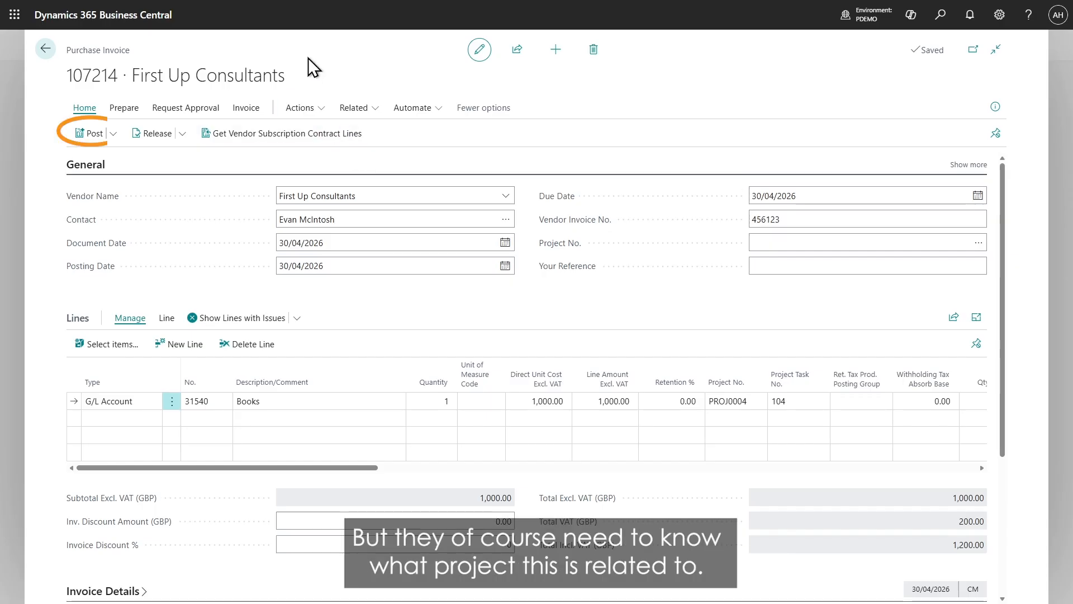
Post the First Up Consultants purchase invoice and decline to open the posted document.
click(91, 133)
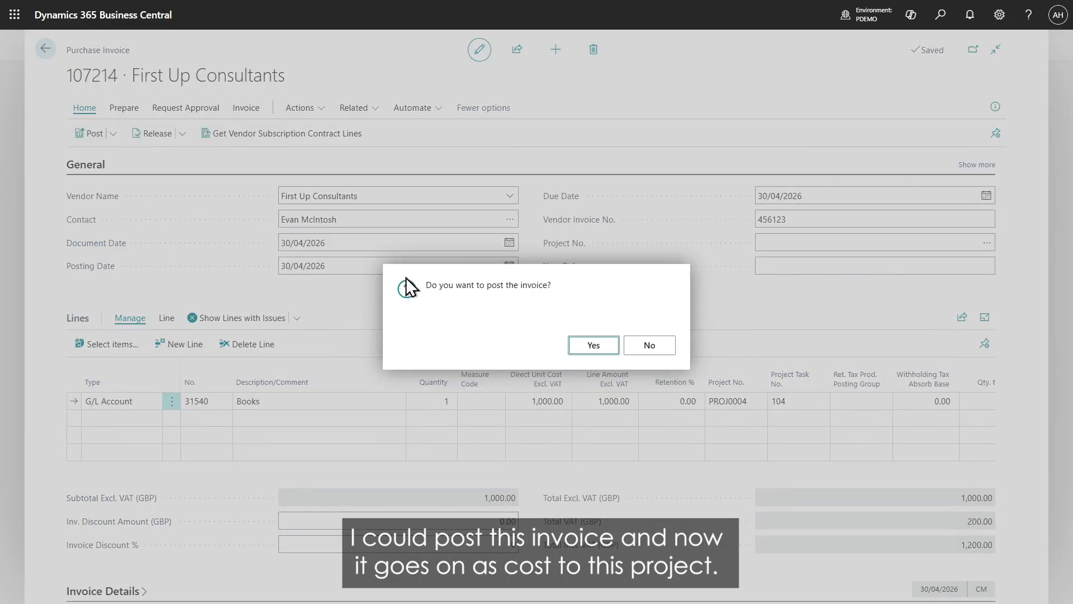
click(594, 346)
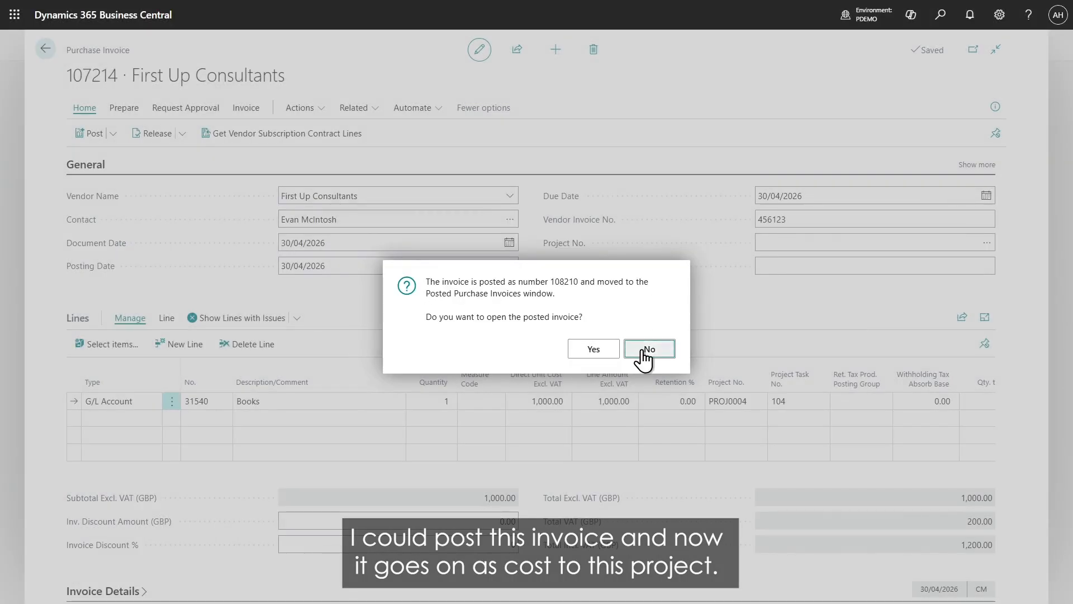
click(644, 350)
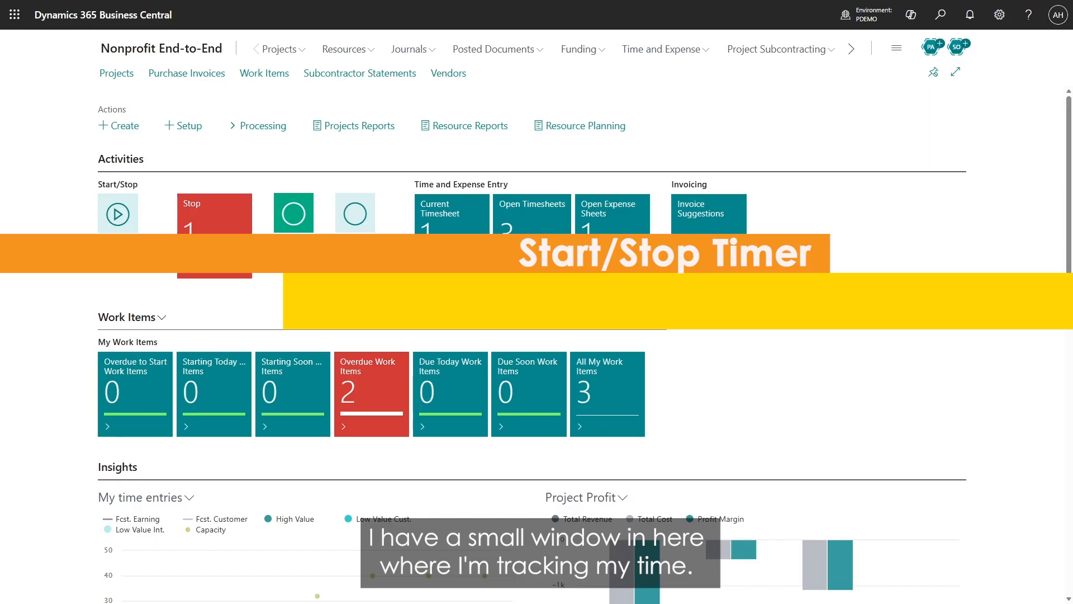
Bring up the Pryme Time timer, clear the Business Central browser window away, and place the timer in the desktop's upper corner.
key(alt+Tab)
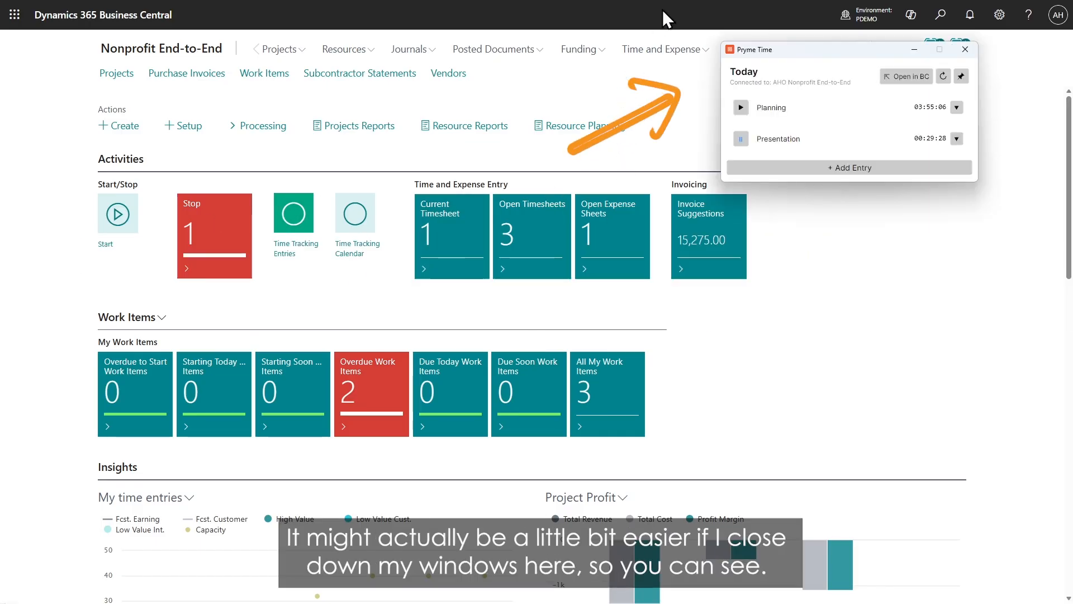
key(F11)
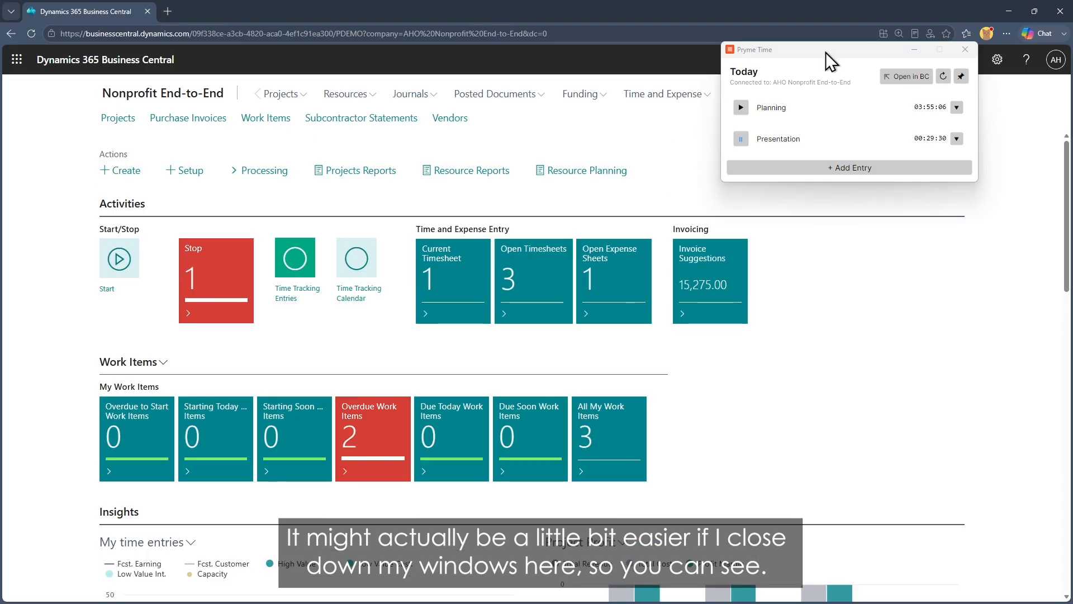
click(1010, 7)
click(1012, 11)
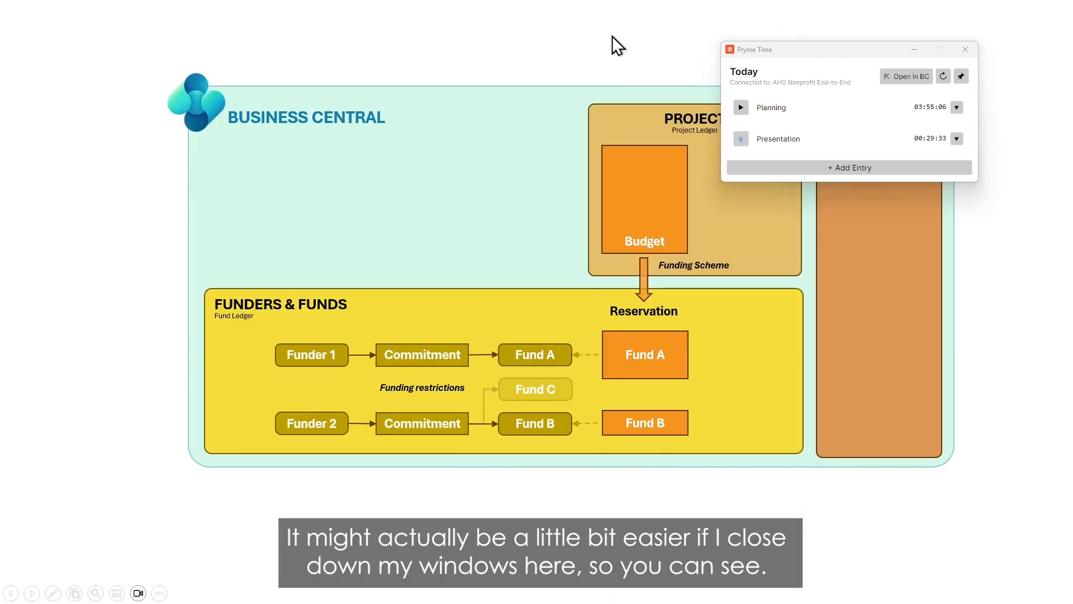
drag(844, 54, 781, 128)
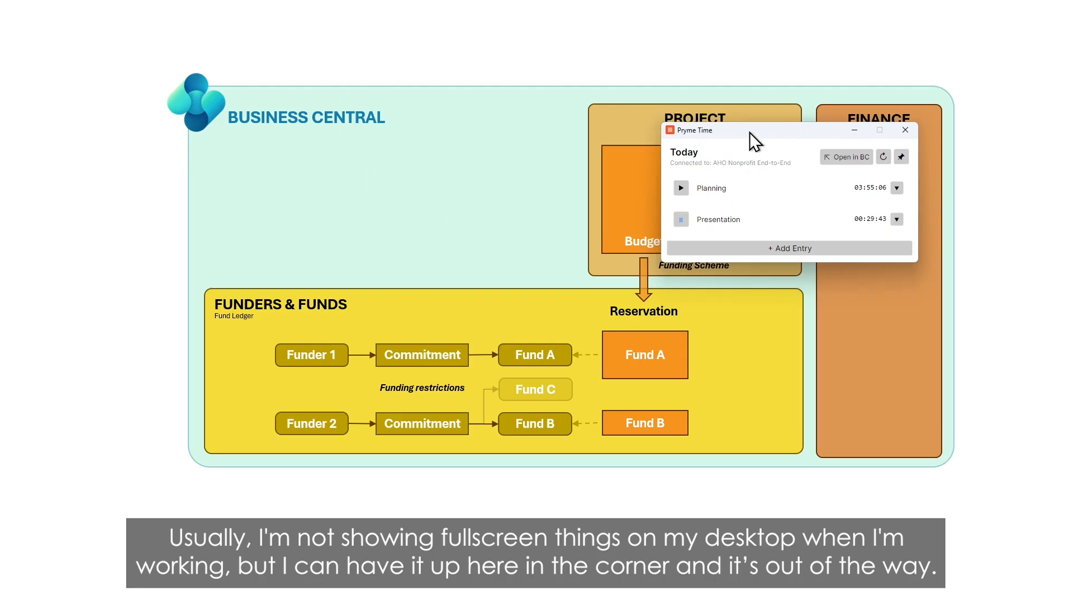
drag(749, 133, 895, 15)
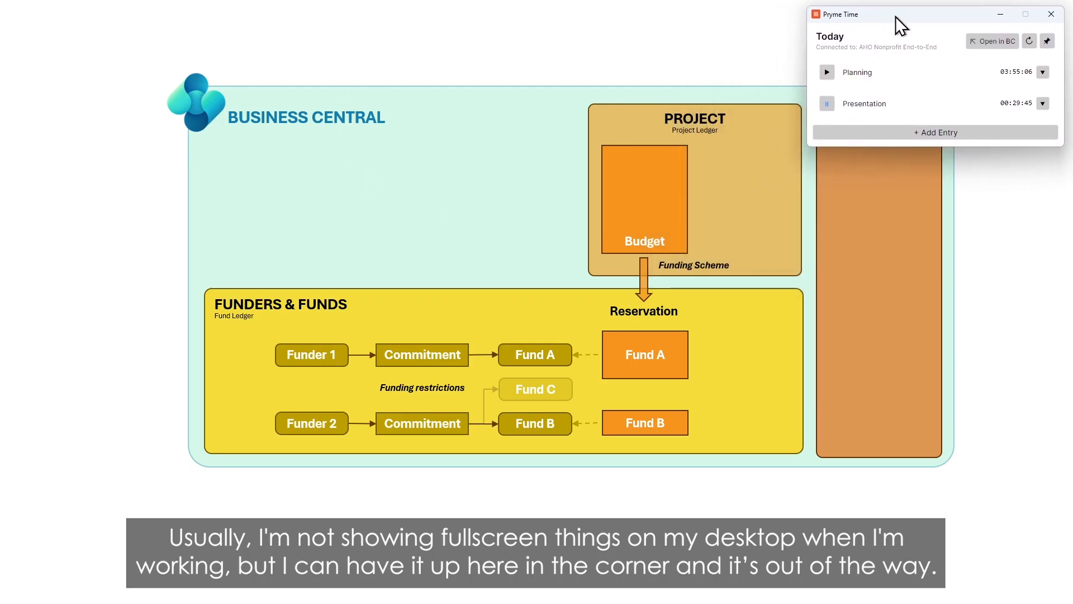
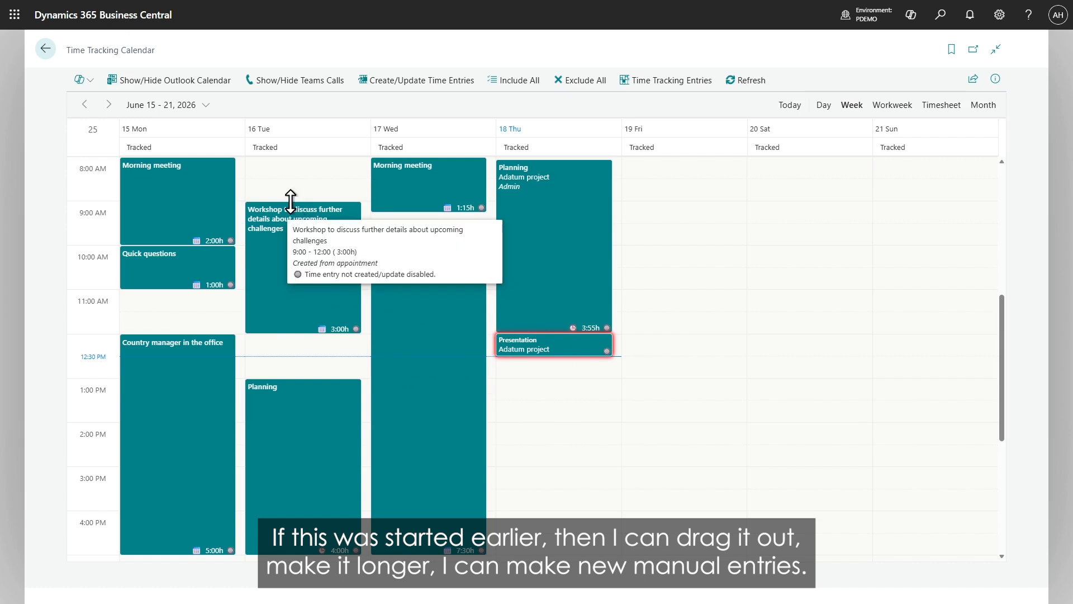
Extend Tuesday's workshop to start at 8:30 and add an 08:00–08:30 entry described "Something" for site survey work item WI00008.
drag(290, 201, 290, 189)
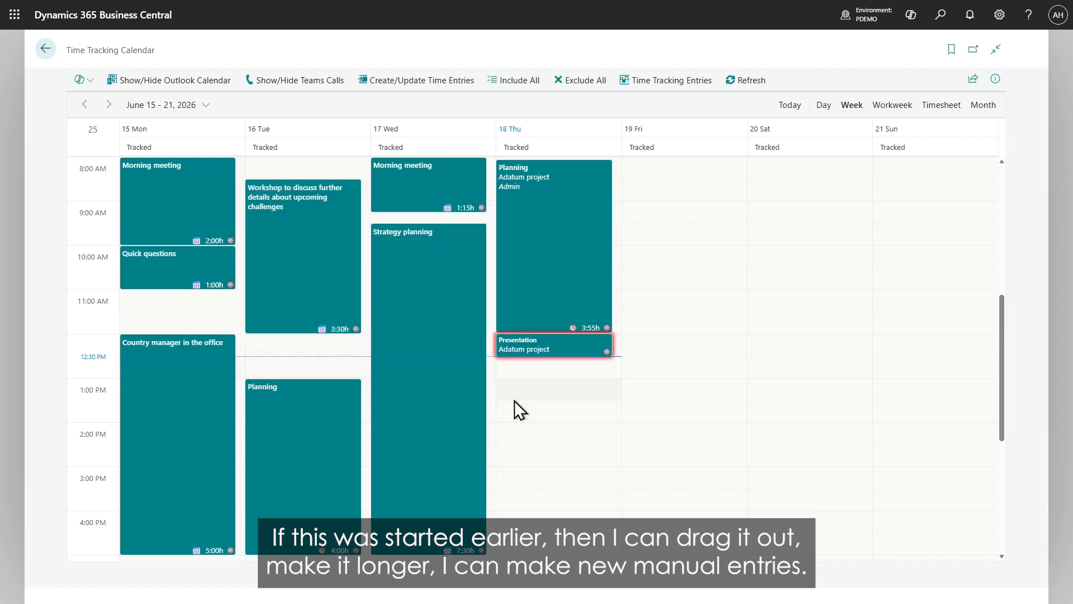
scroll(512, 400, up, 2)
click(290, 276)
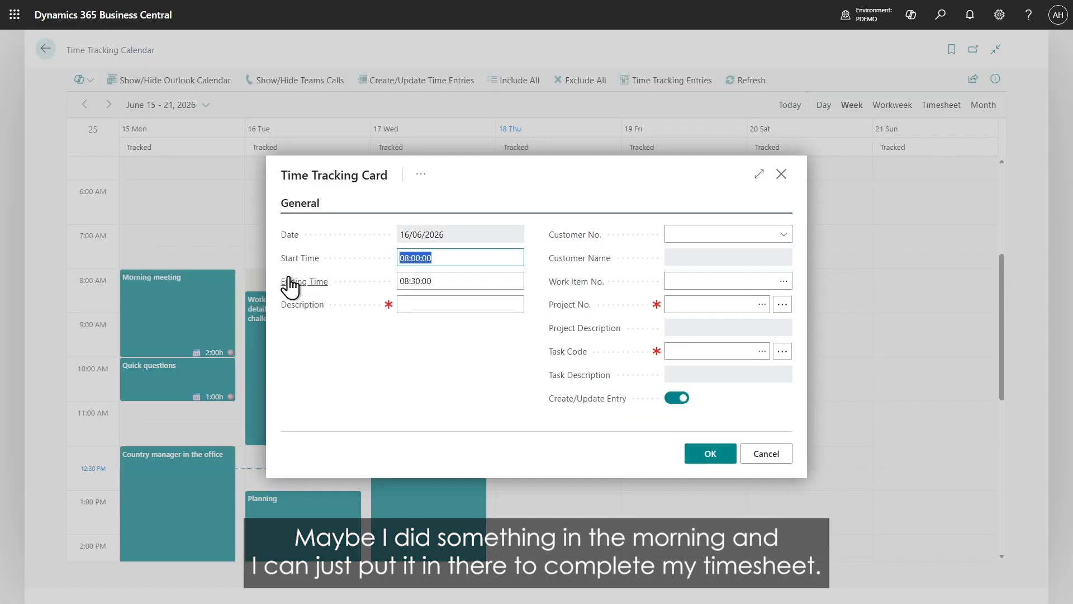
click(476, 305)
text(Something)
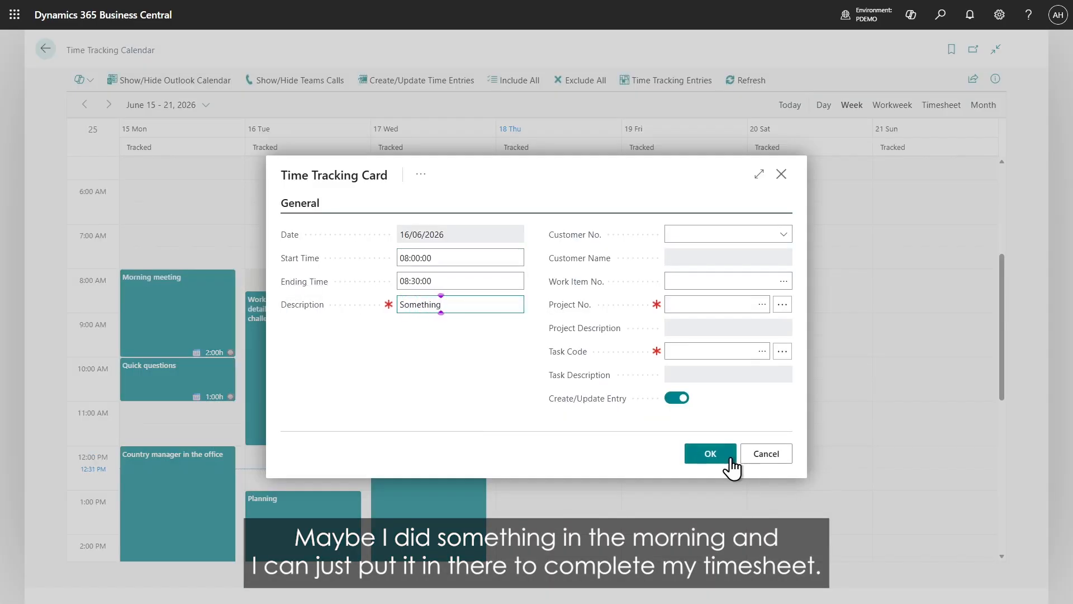
click(784, 281)
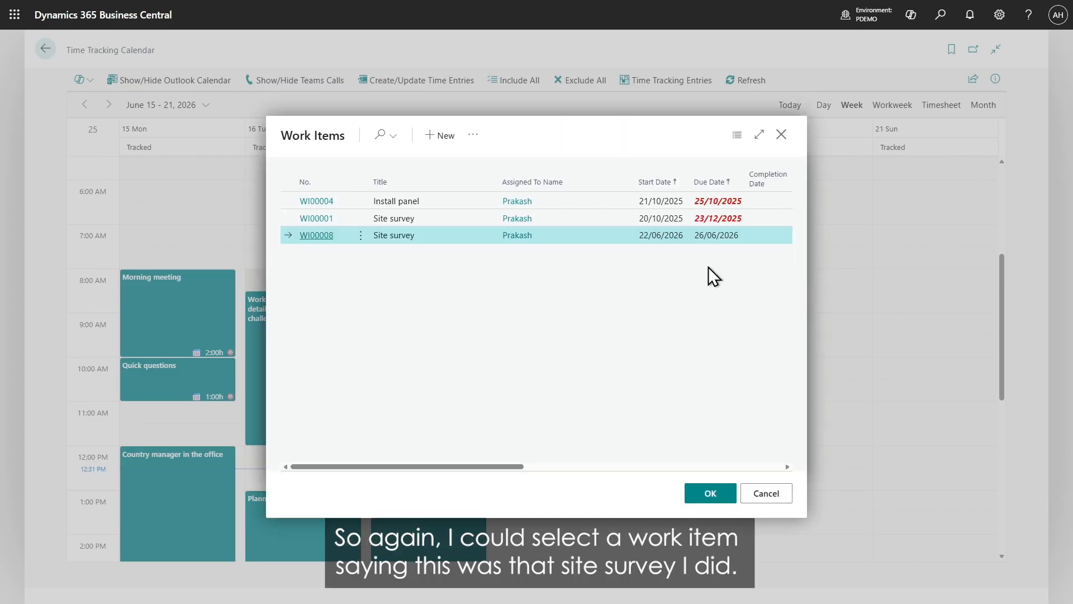
click(316, 236)
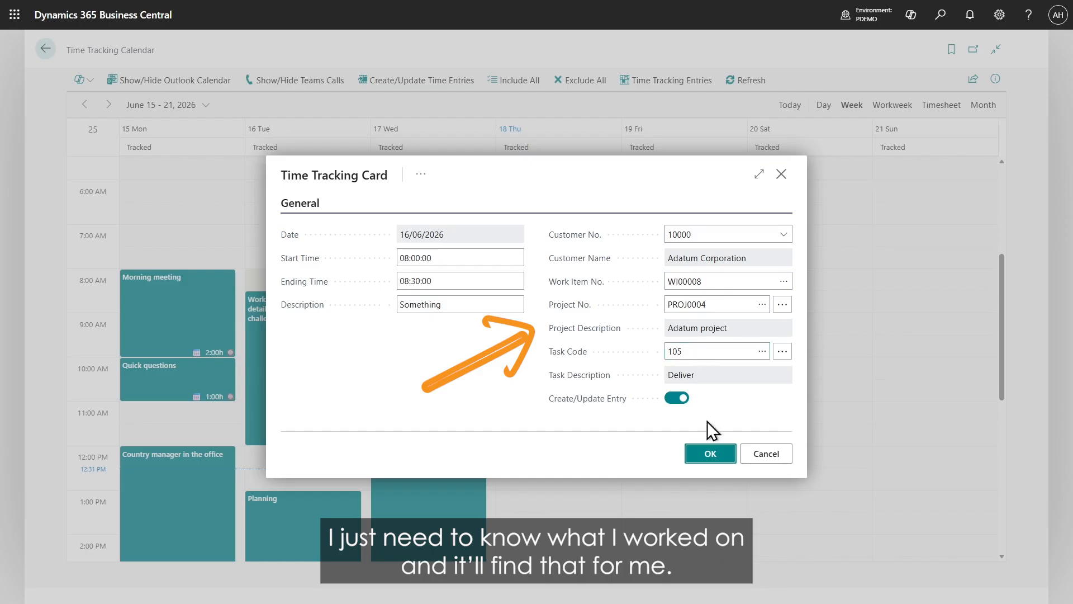
click(709, 452)
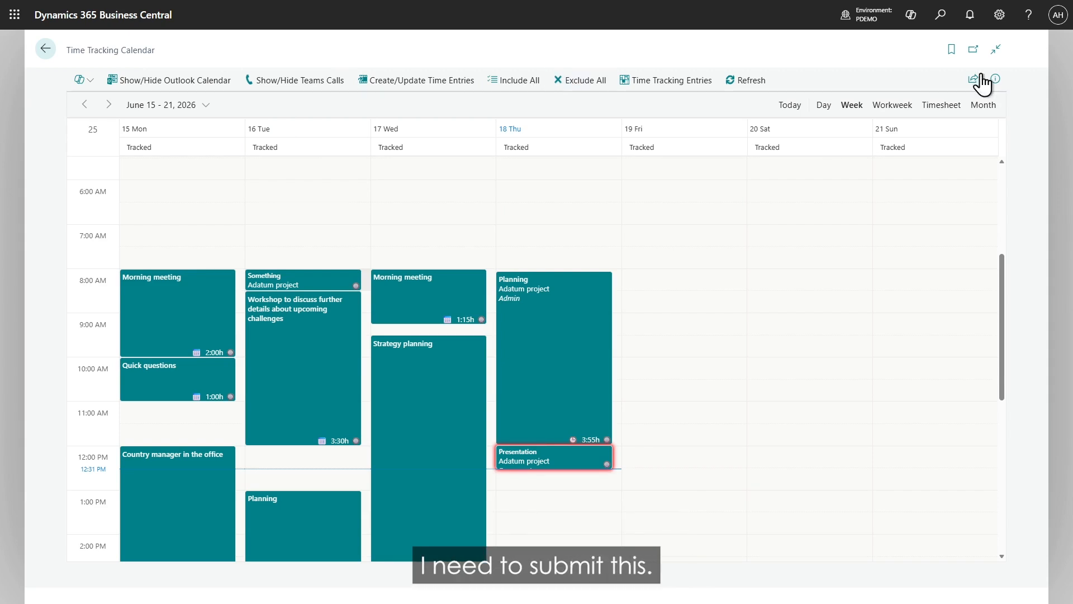
Check the week's time tracking totals and create or update time entries from the calendar.
click(998, 79)
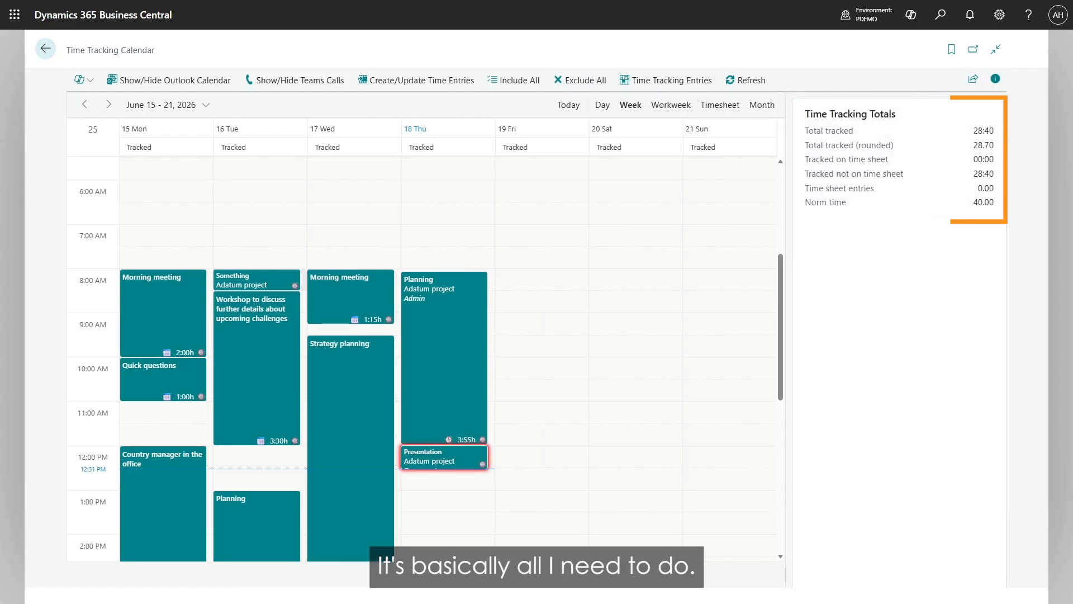
click(399, 80)
key(Return)
click(46, 49)
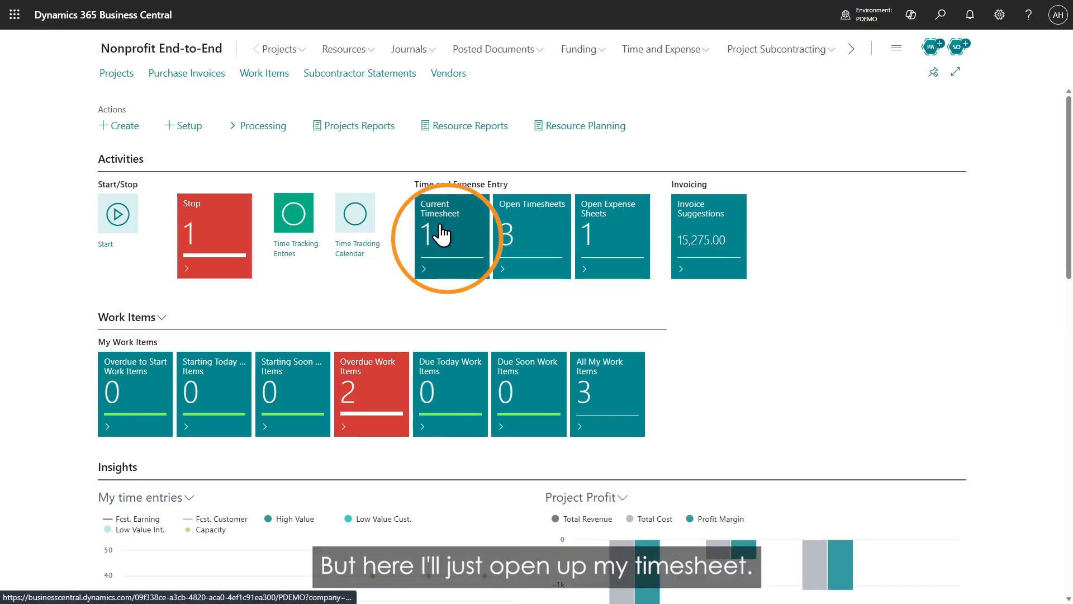
Open the current timesheet and show its entries as a matrix.
click(441, 235)
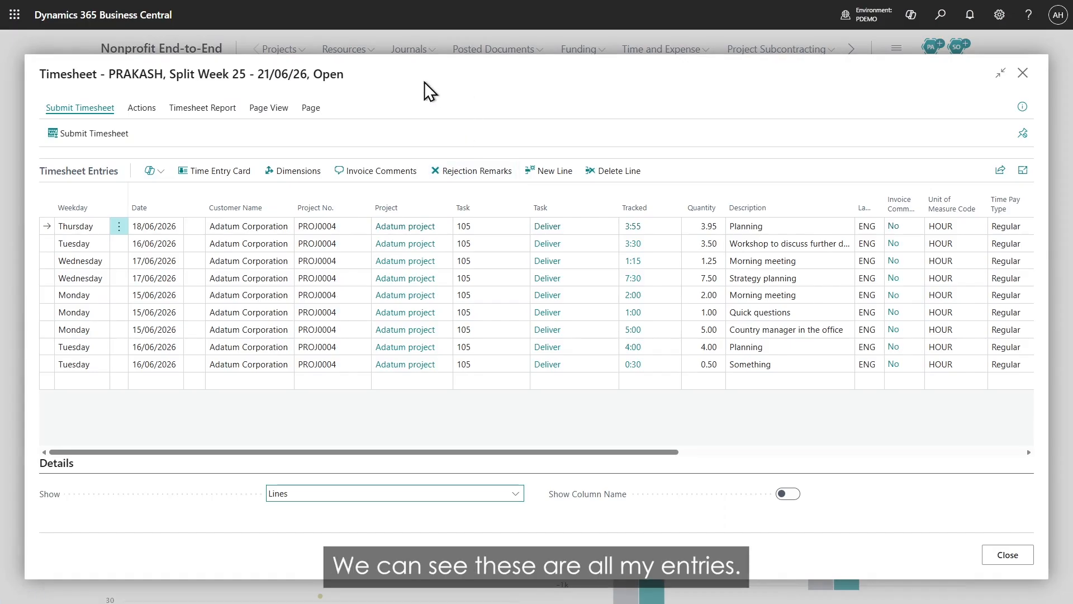
click(380, 494)
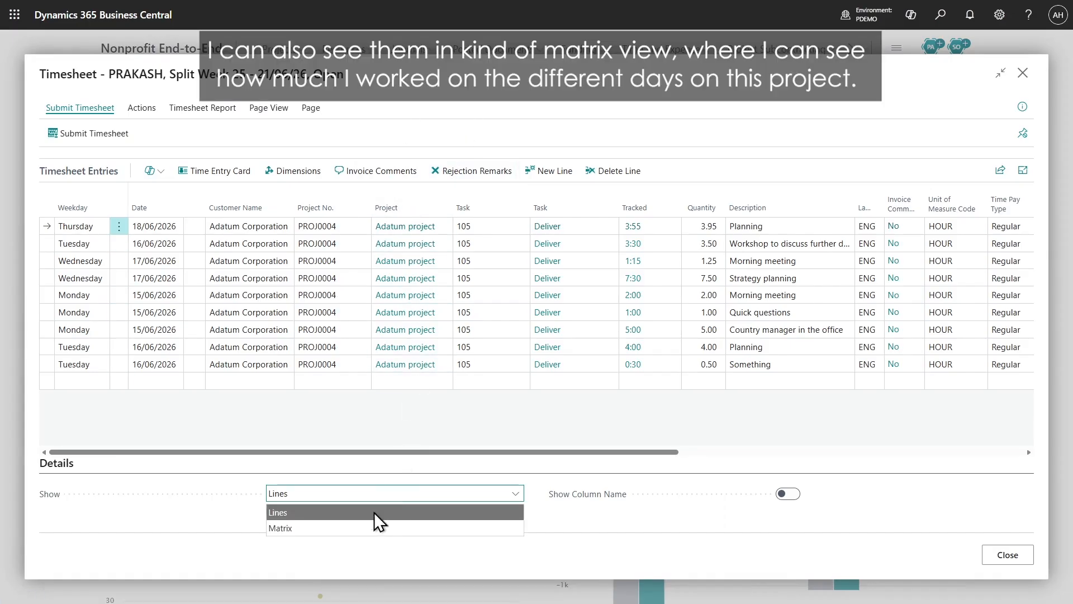
click(371, 527)
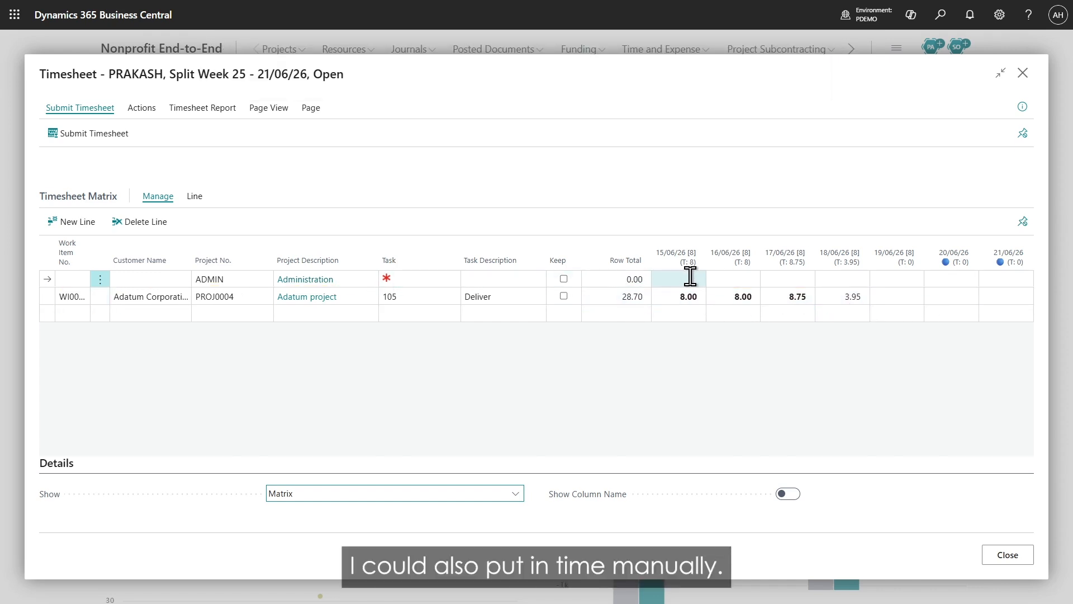
Assign task 200, Internal meeting, to the Administration line and enter 4 hours on 18/06/26 and 8 hours on 19/06/26.
click(438, 278)
click(420, 349)
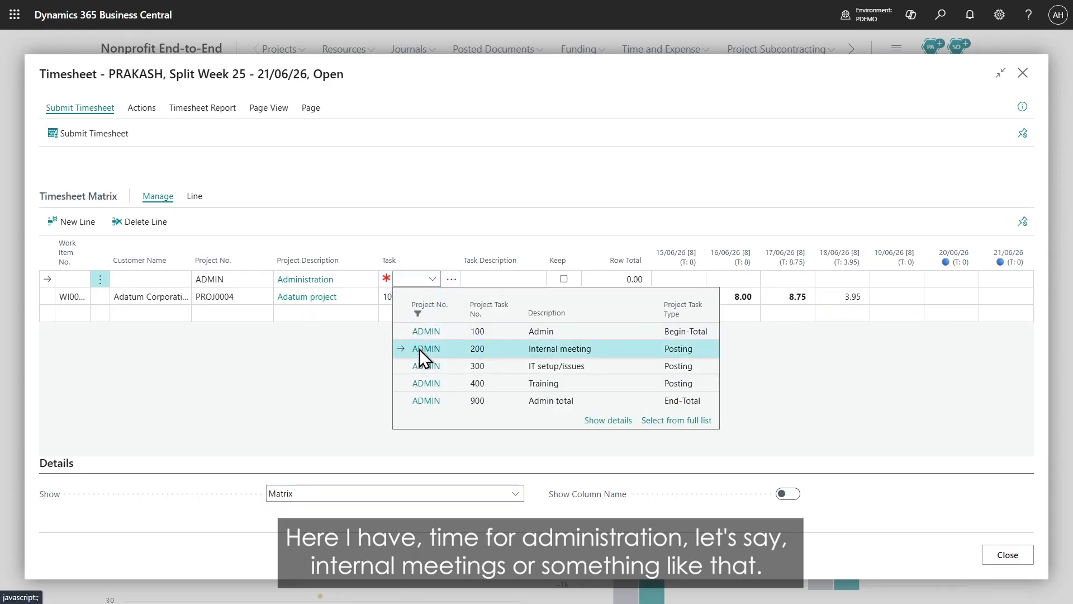
click(664, 278)
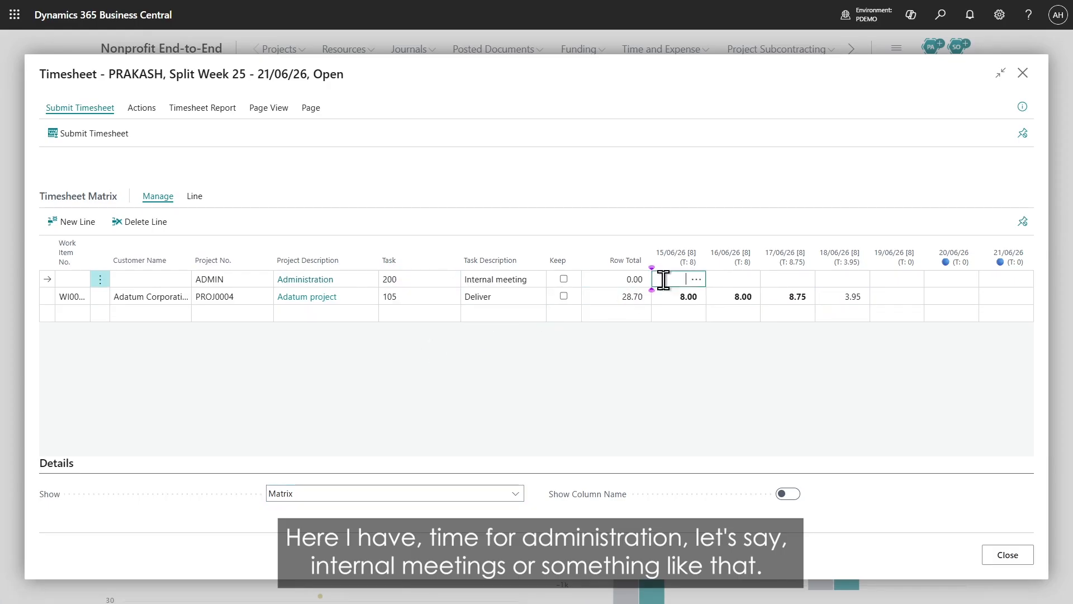
key(Tab)
key(Tab)
key(Tab)
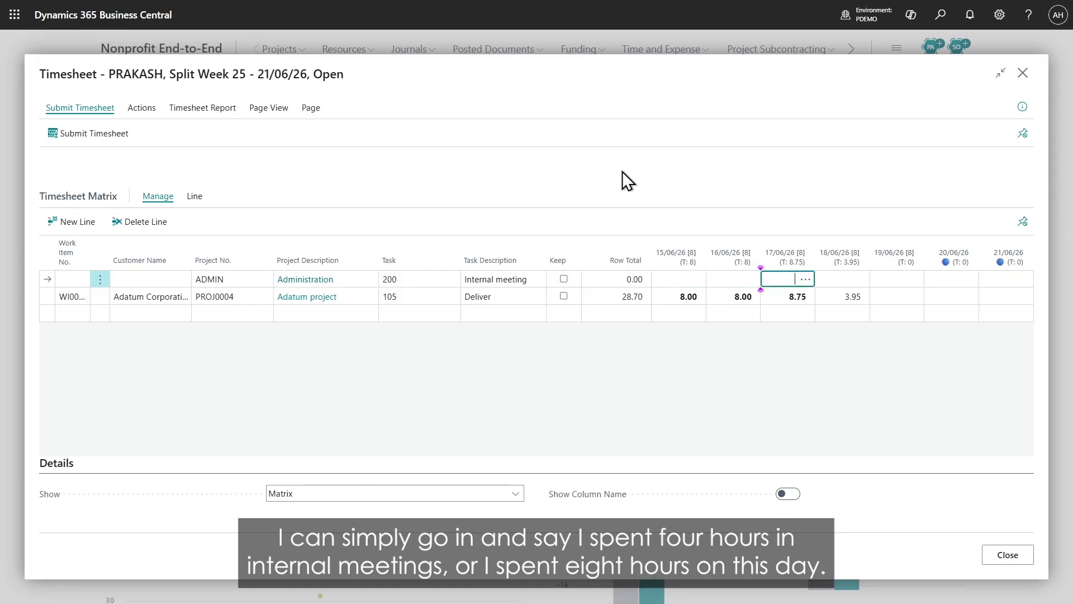
text(4)
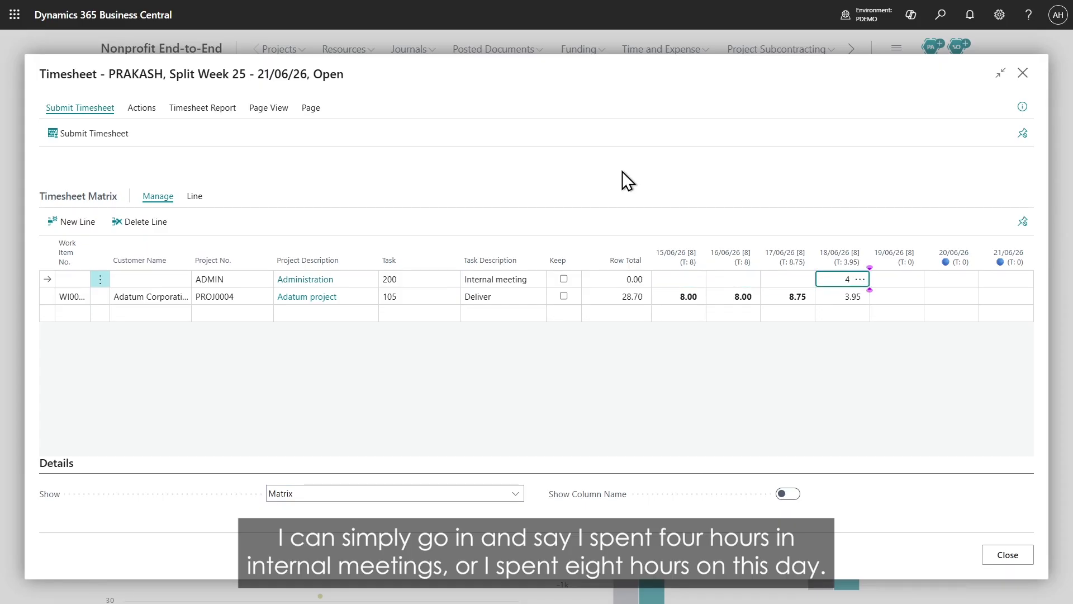
key(Tab)
text(8)
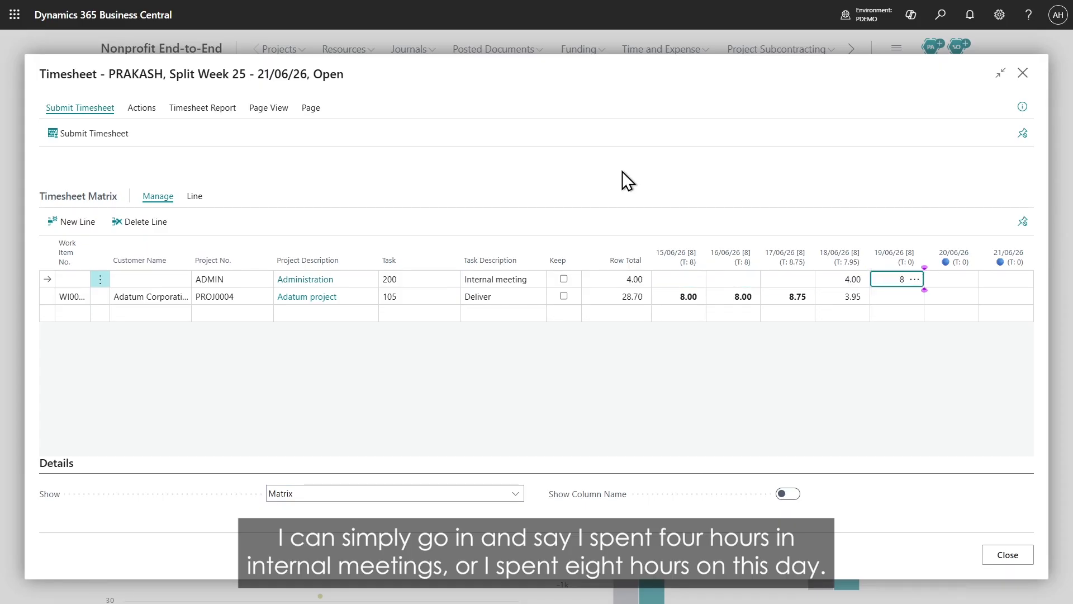
key(Tab)
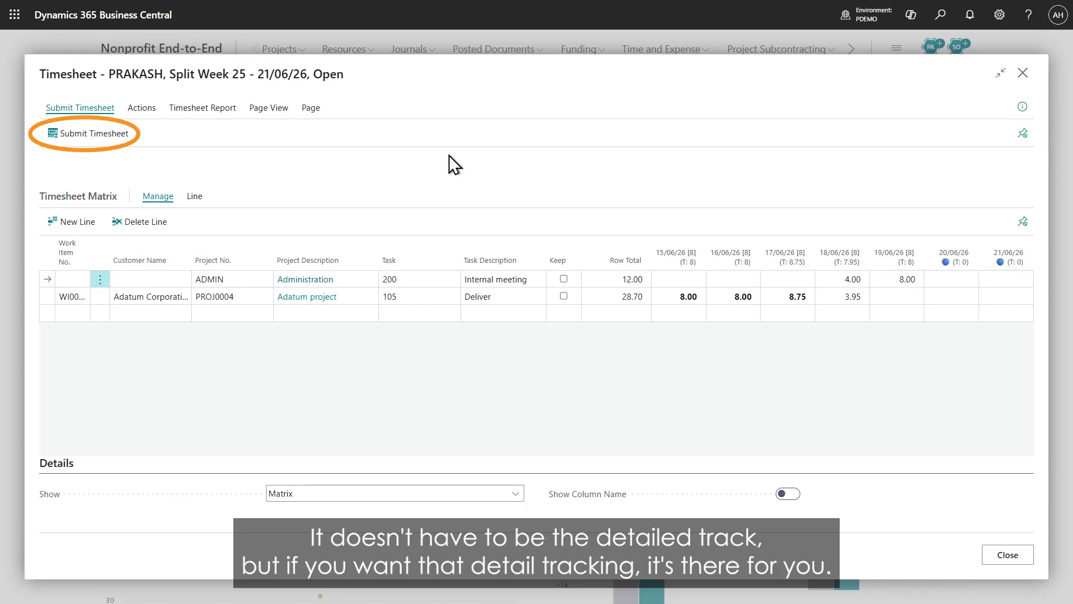
Submit the timesheet for approval and open the timesheets awaiting approval.
click(100, 134)
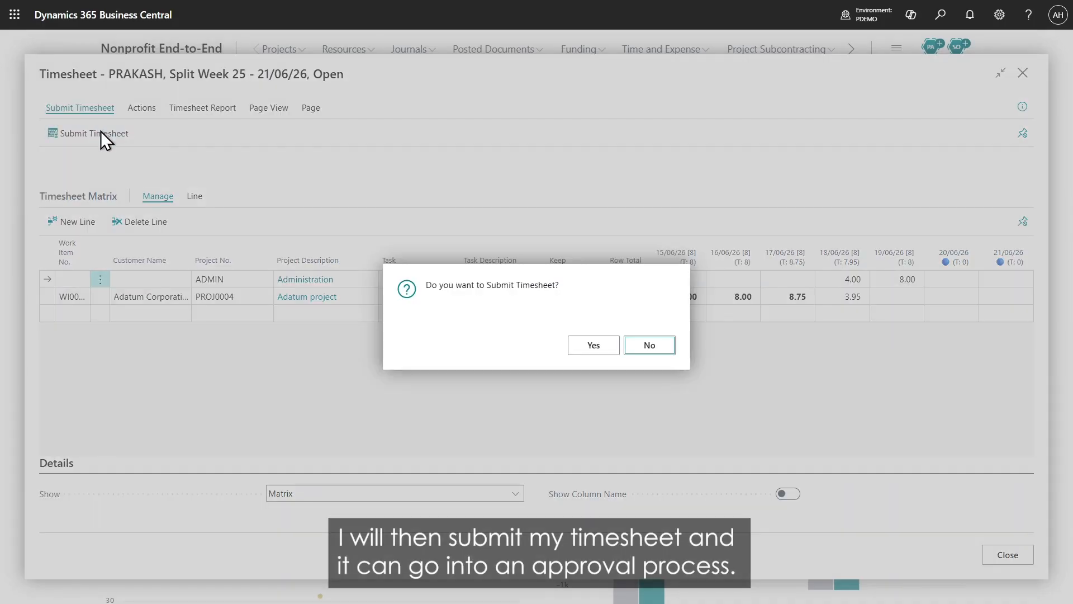
click(594, 345)
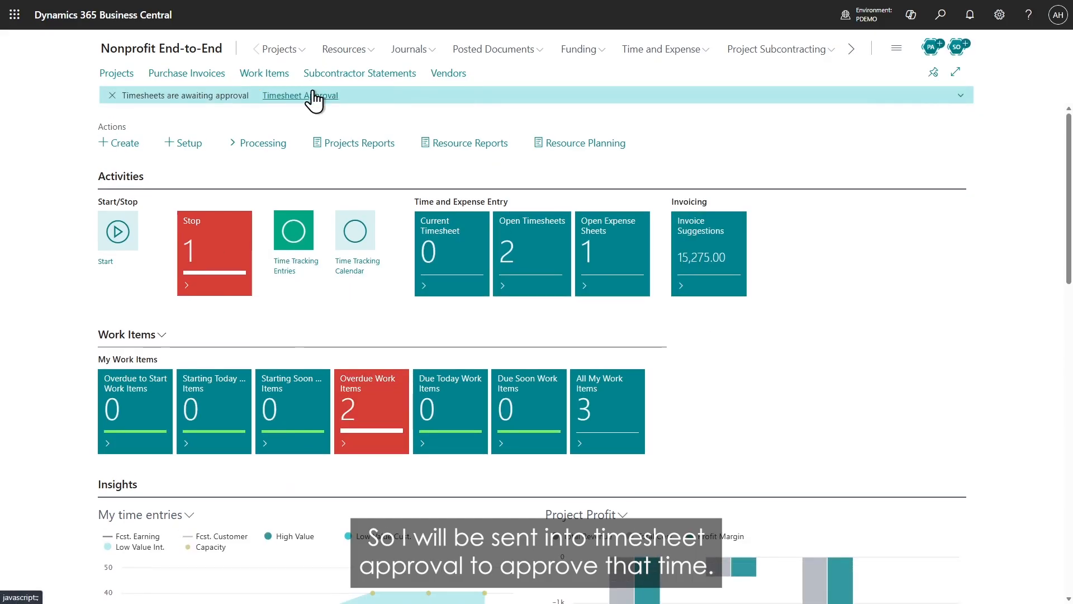
click(314, 96)
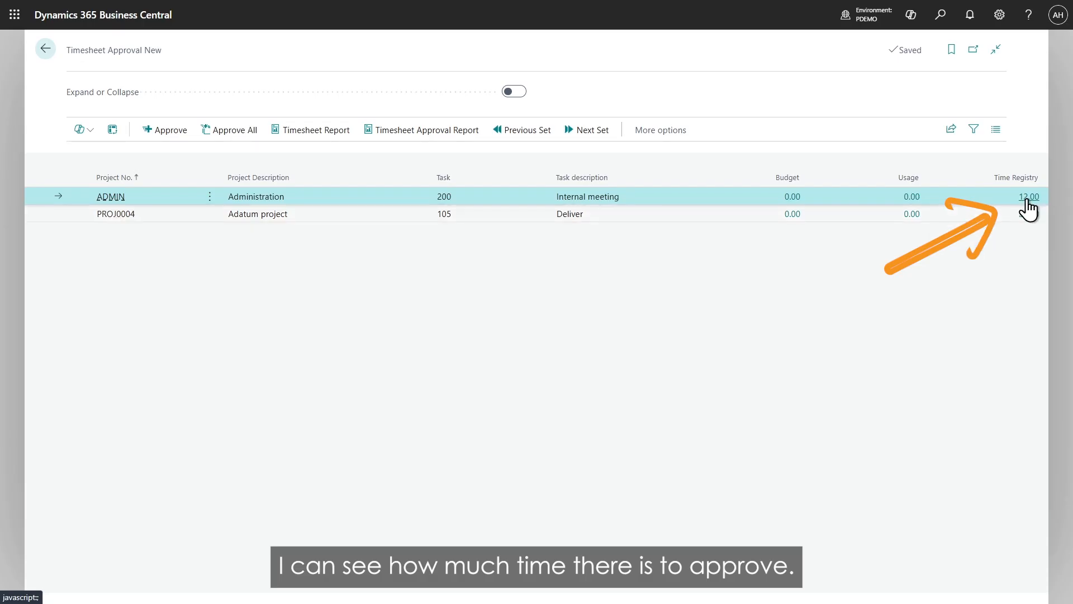
Expand the timesheet approval options and group the submitted time by resource.
click(513, 91)
click(390, 232)
click(369, 263)
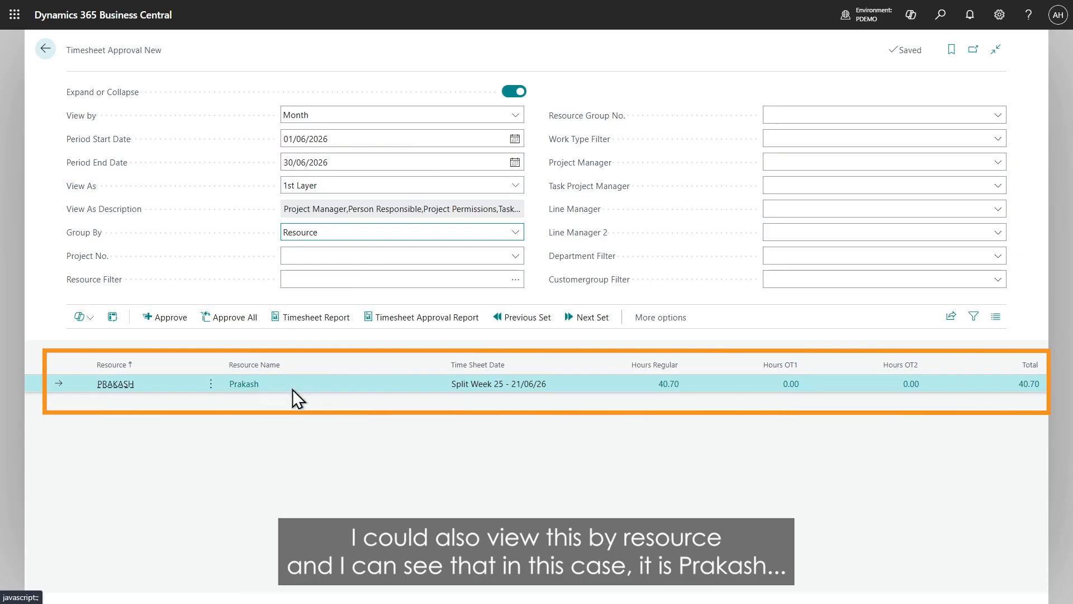
Review the time entries behind the resource's regular hours and approve all the submitted time.
click(670, 385)
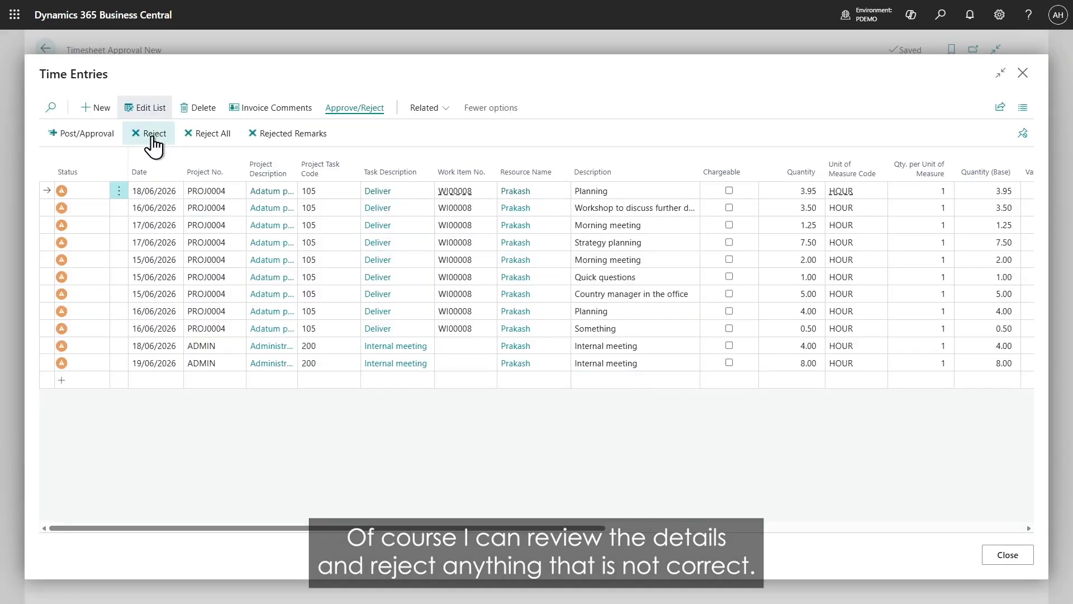
click(1022, 73)
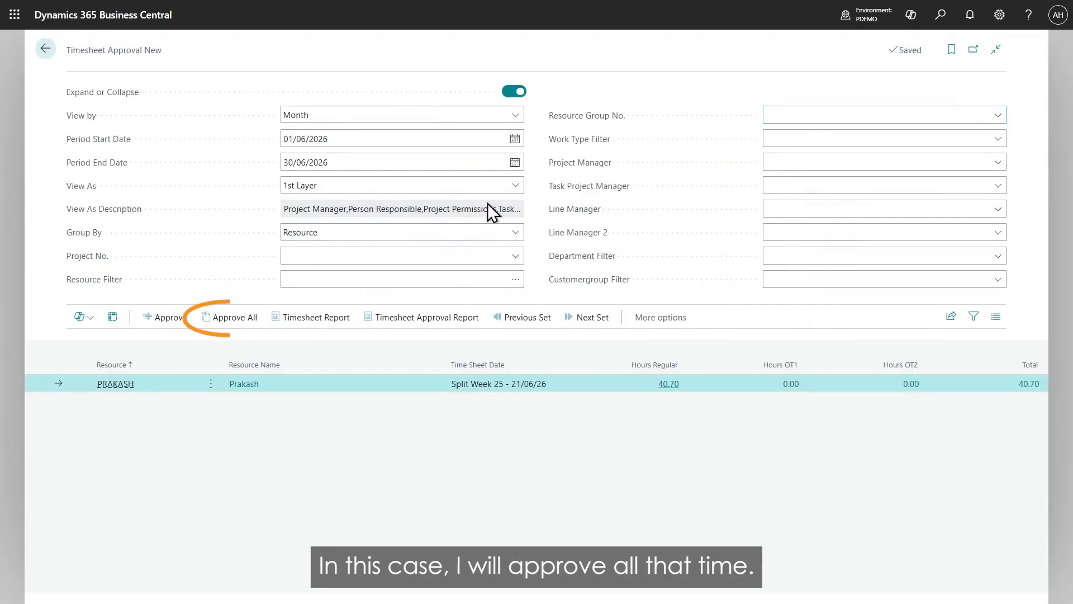
click(223, 314)
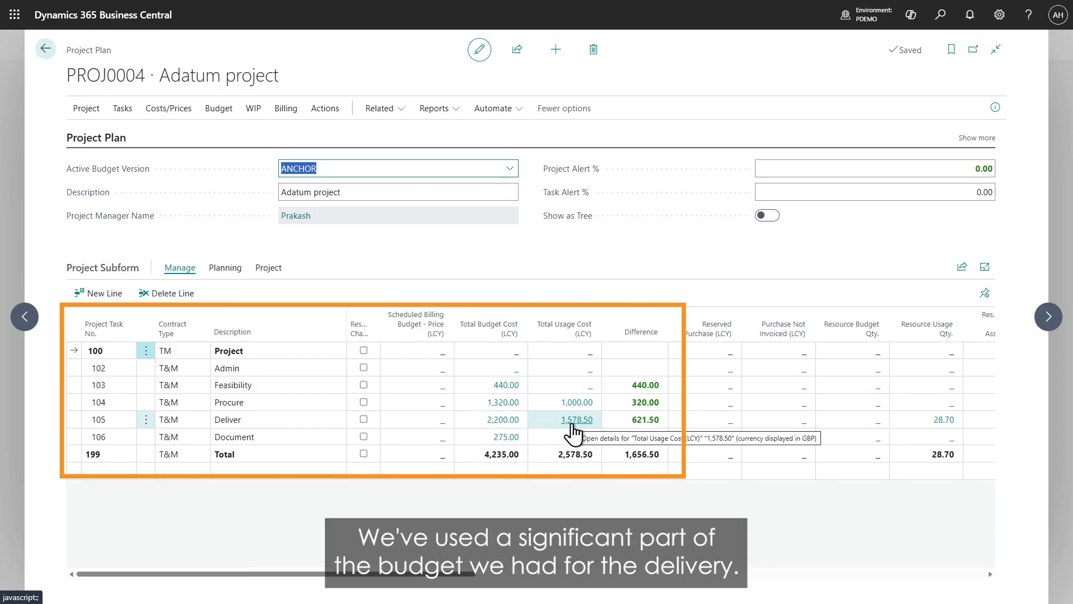
Compare budget and usage costs in the Adatum project plan and return to the Nonprofit End-to-End home page.
click(561, 266)
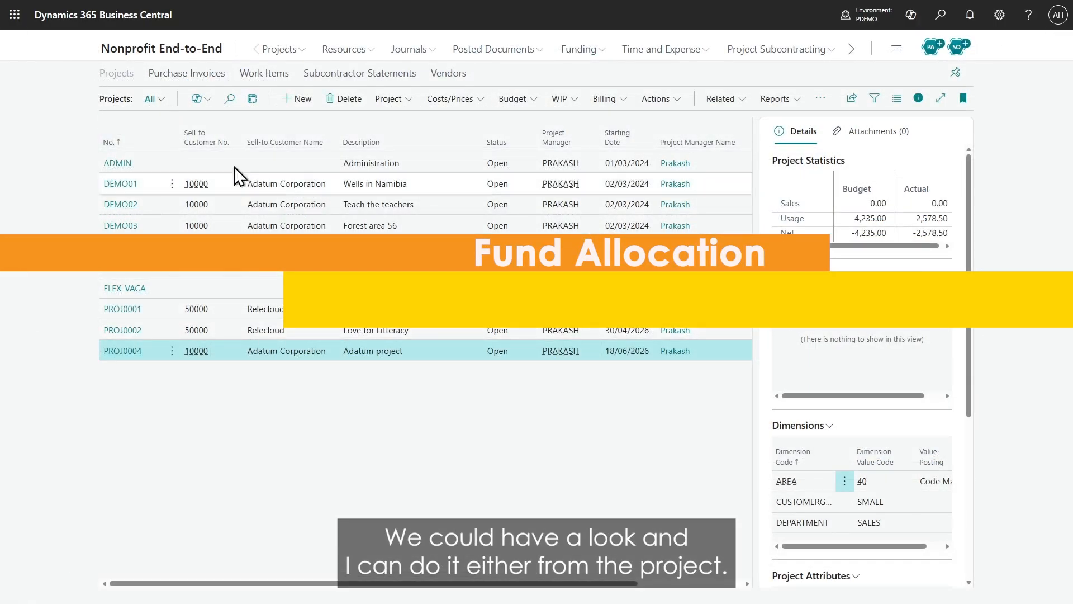
click(207, 49)
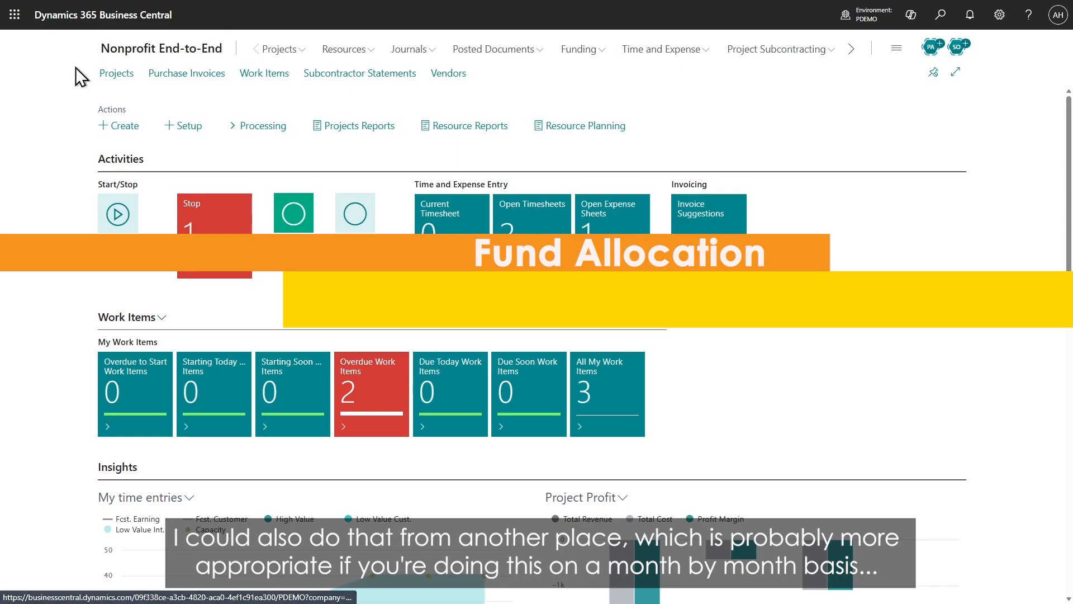
Get the usage amount for the Adatum project in Fund Allocations with the usage date filter 18/06/2026.
click(581, 49)
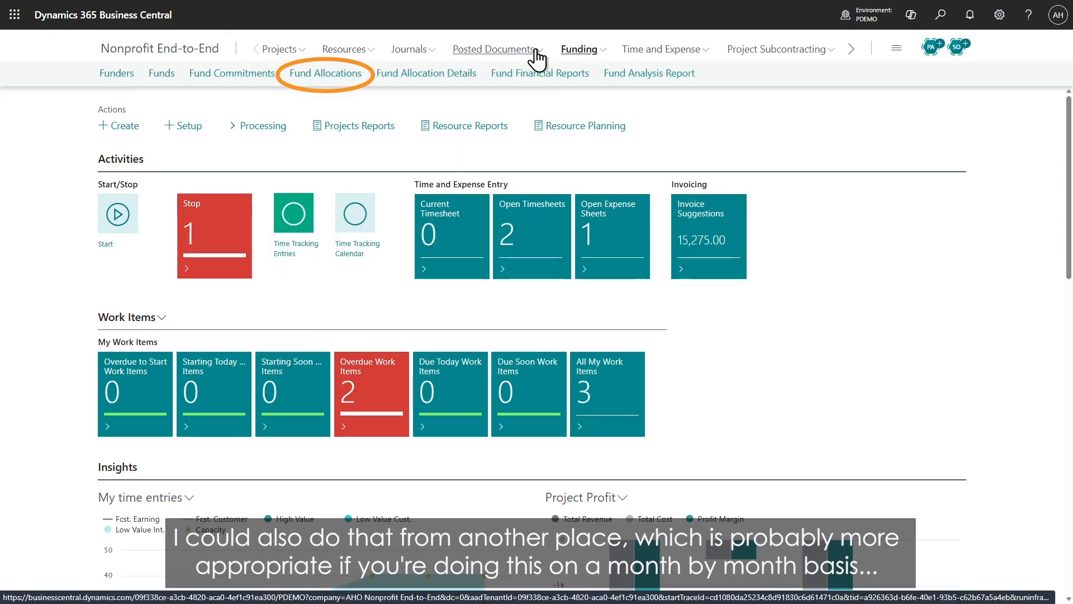
click(337, 75)
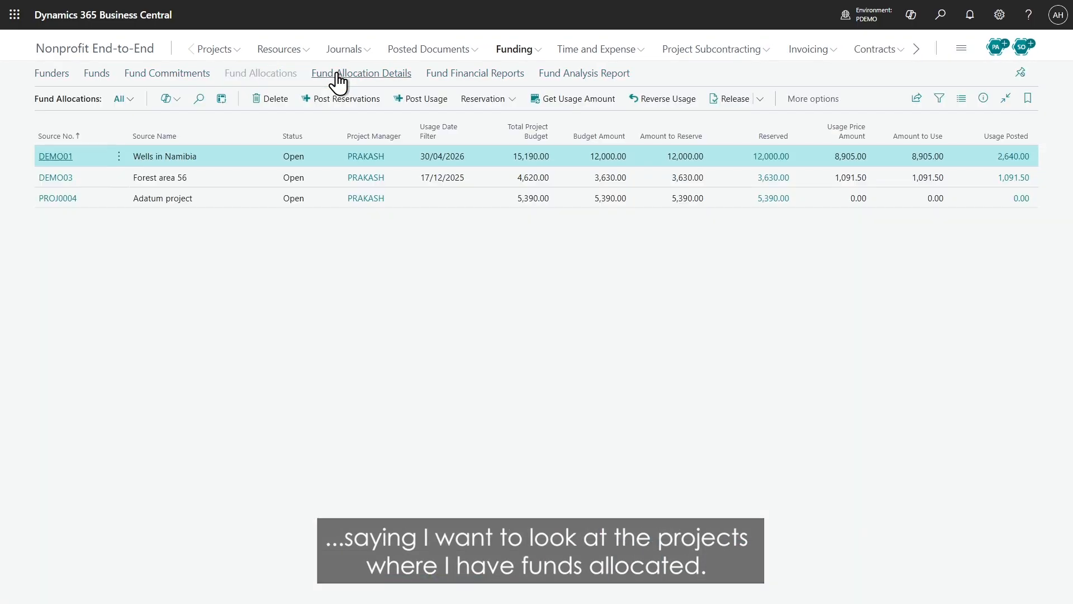
click(443, 200)
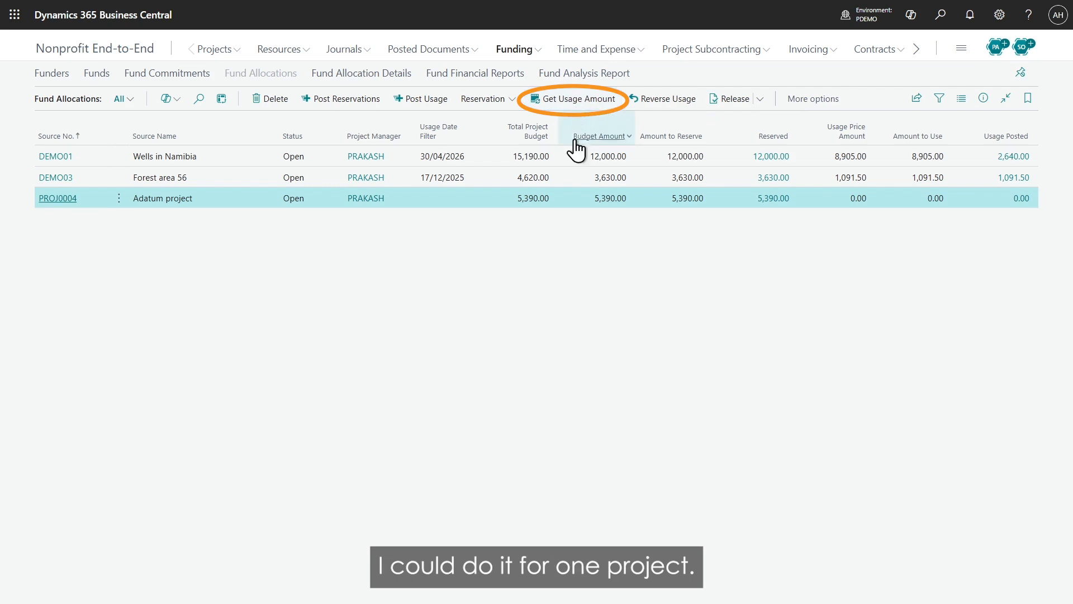
click(576, 101)
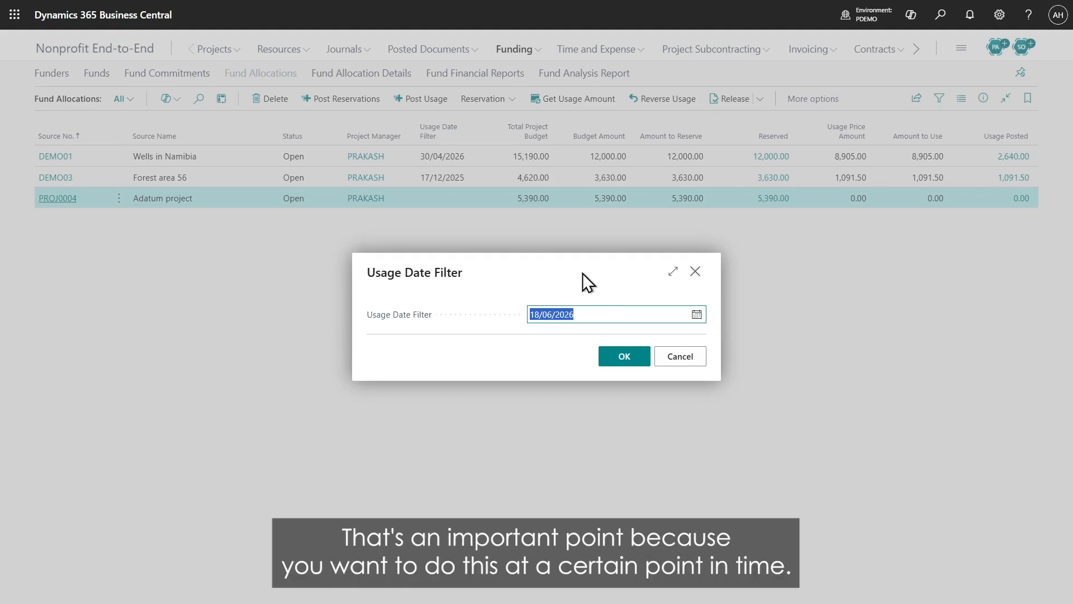
click(622, 358)
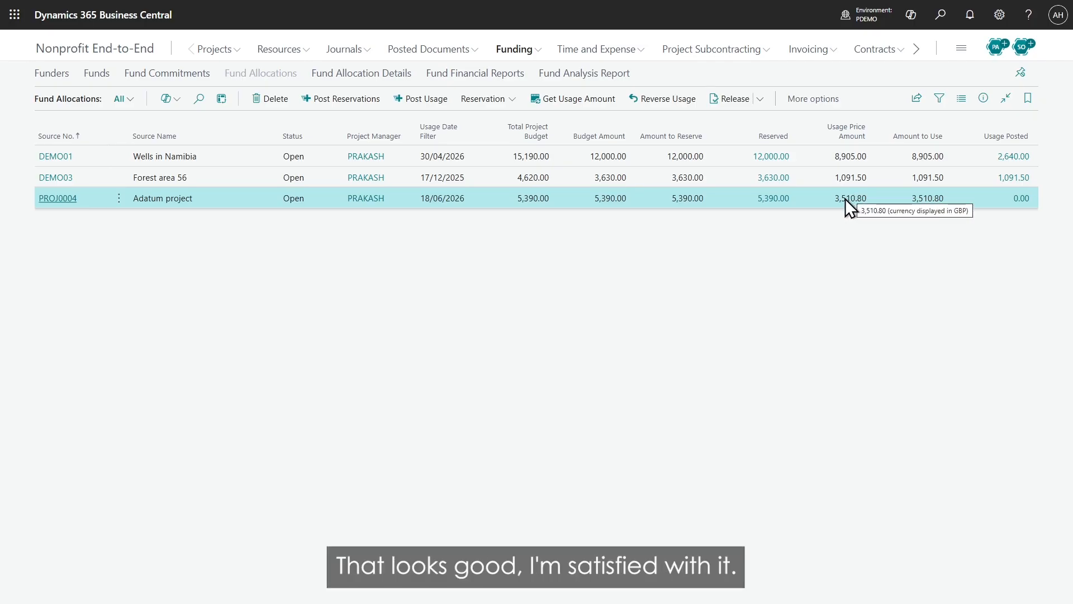
Open the Adatum project's fund allocation, review the amounts to use per fund and post the usage.
click(51, 198)
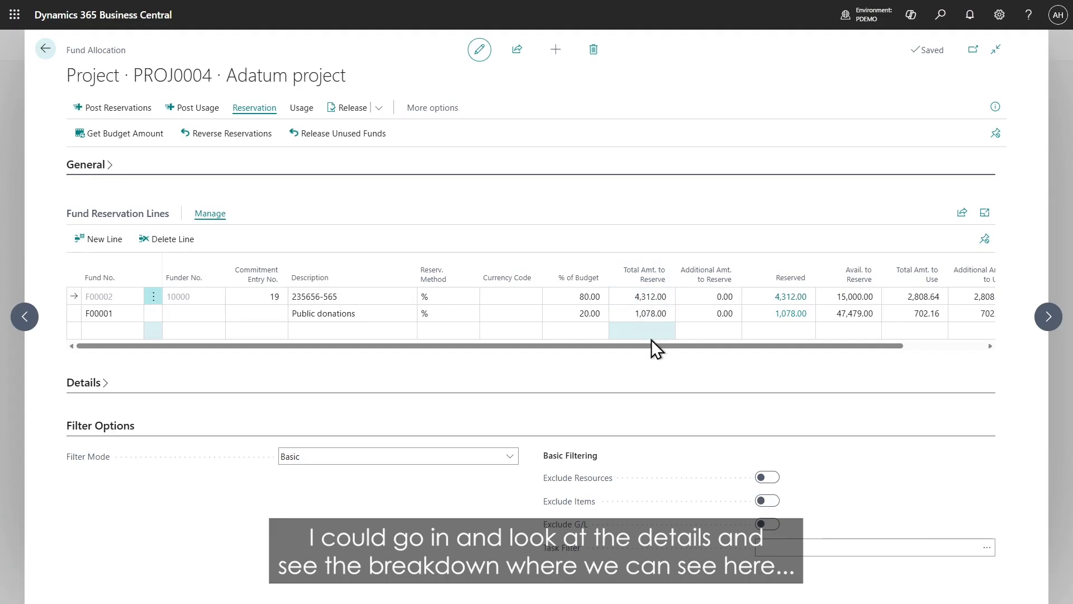
drag(648, 347, 753, 352)
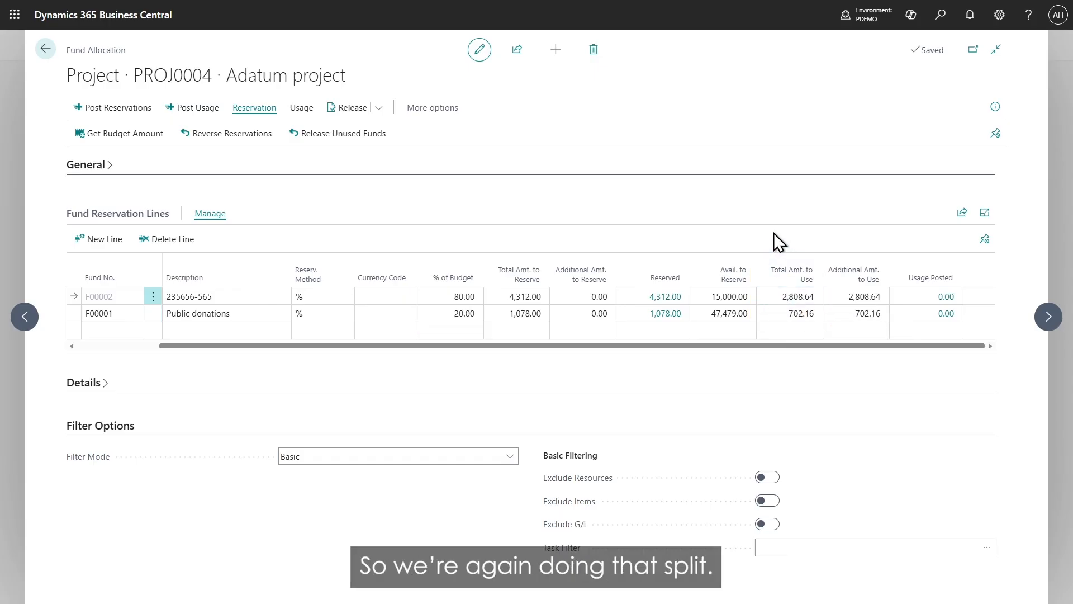
click(210, 108)
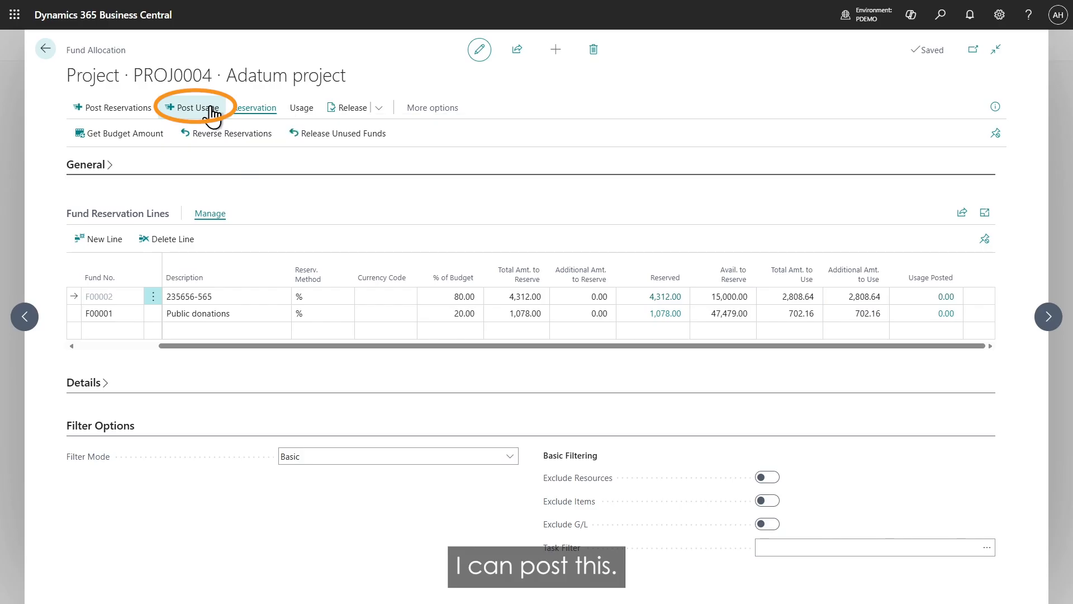
click(622, 356)
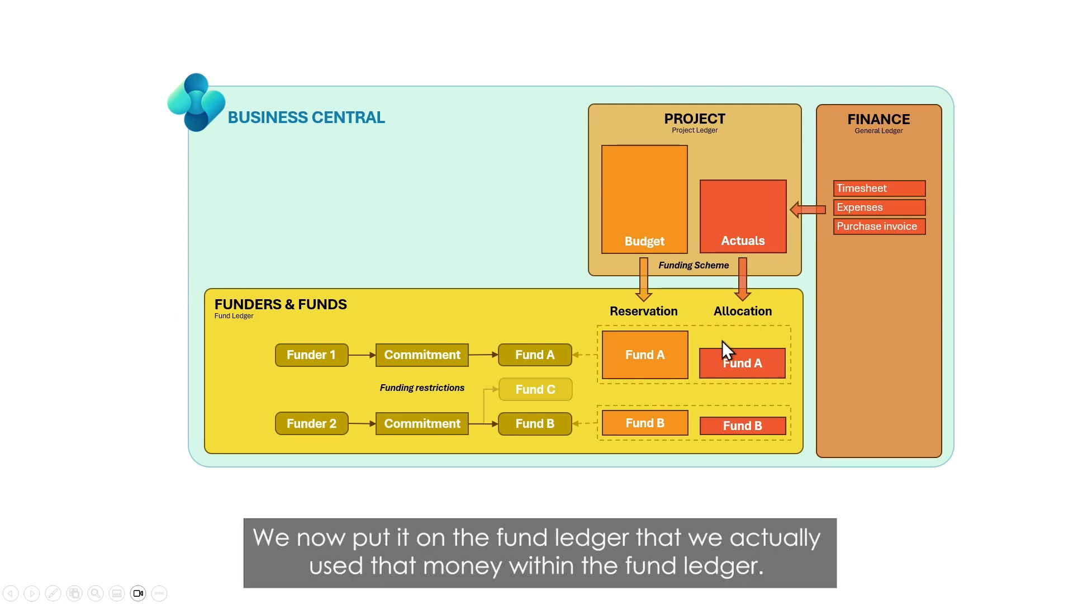
Examine the fund ledger entries behind the usage posted on the F00002 reservation line.
click(157, 534)
click(158, 535)
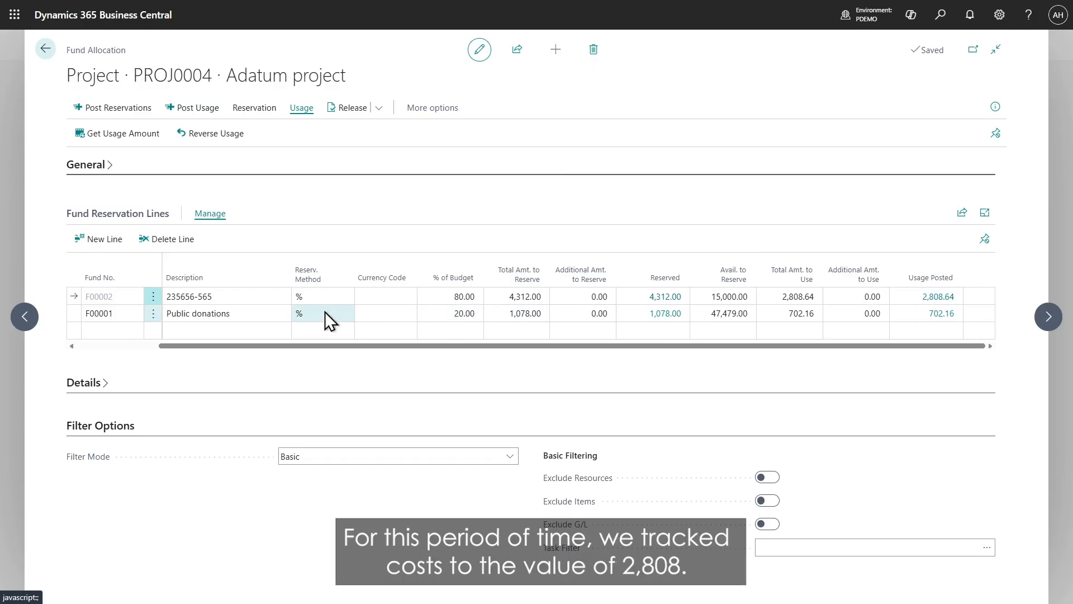
click(932, 300)
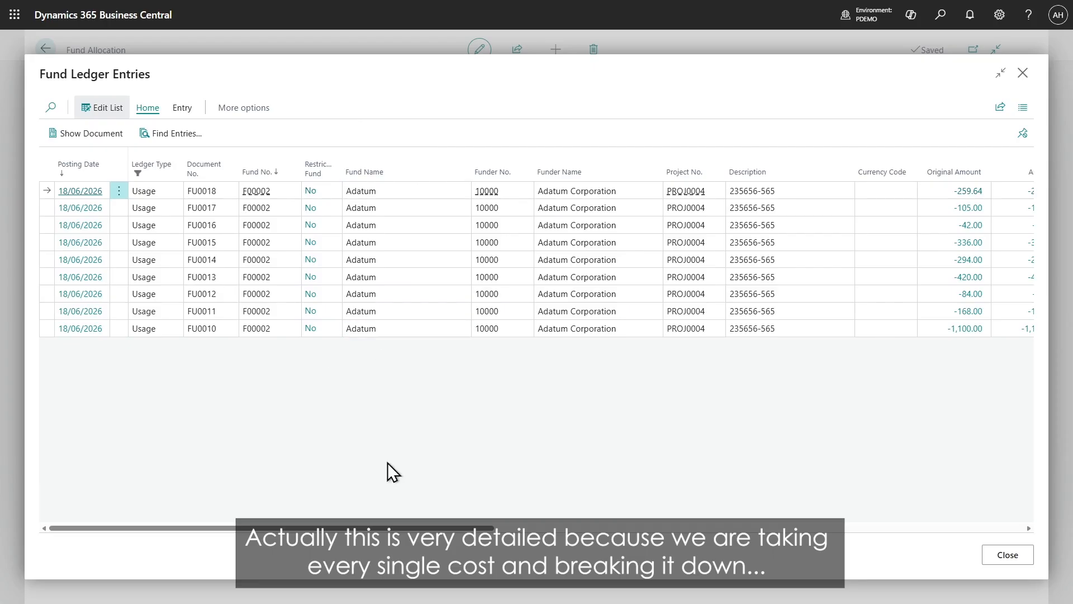
mouse_move(351, 531)
mouse_down()
mouse_move(584, 562)
mouse_move(351, 532)
mouse_up()
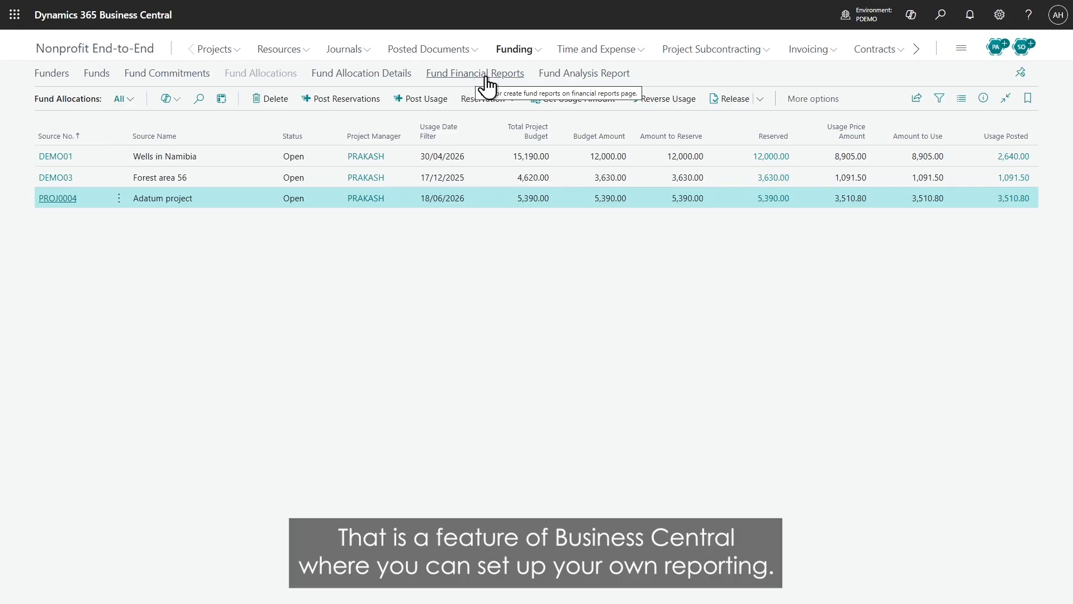
Generate the Fund Analysis Report and open the downloaded Fund Analysis (18).xlsx in Excel.
click(576, 75)
click(621, 494)
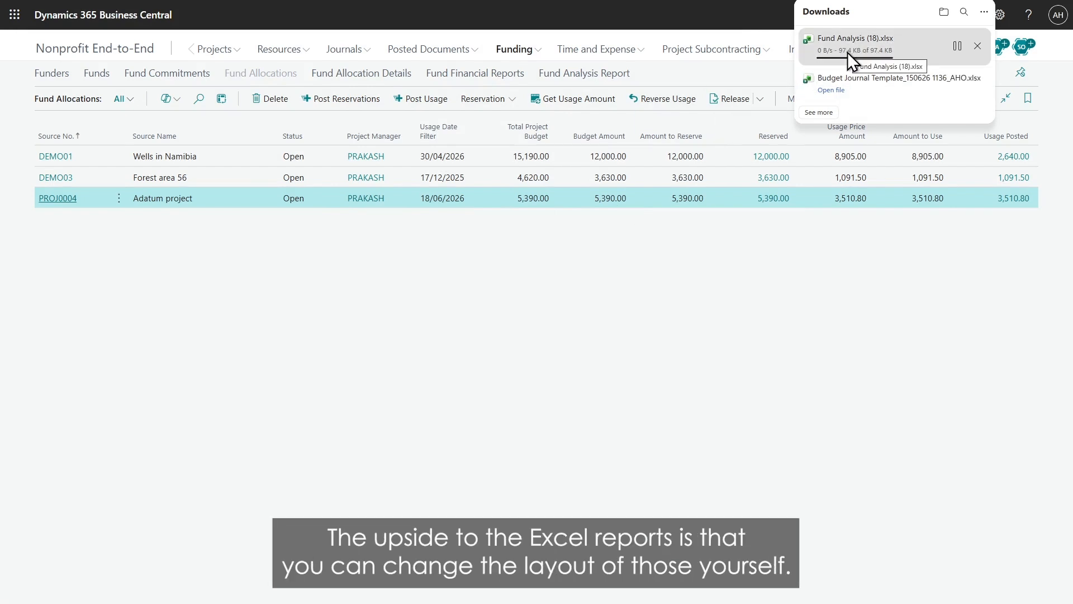
click(894, 44)
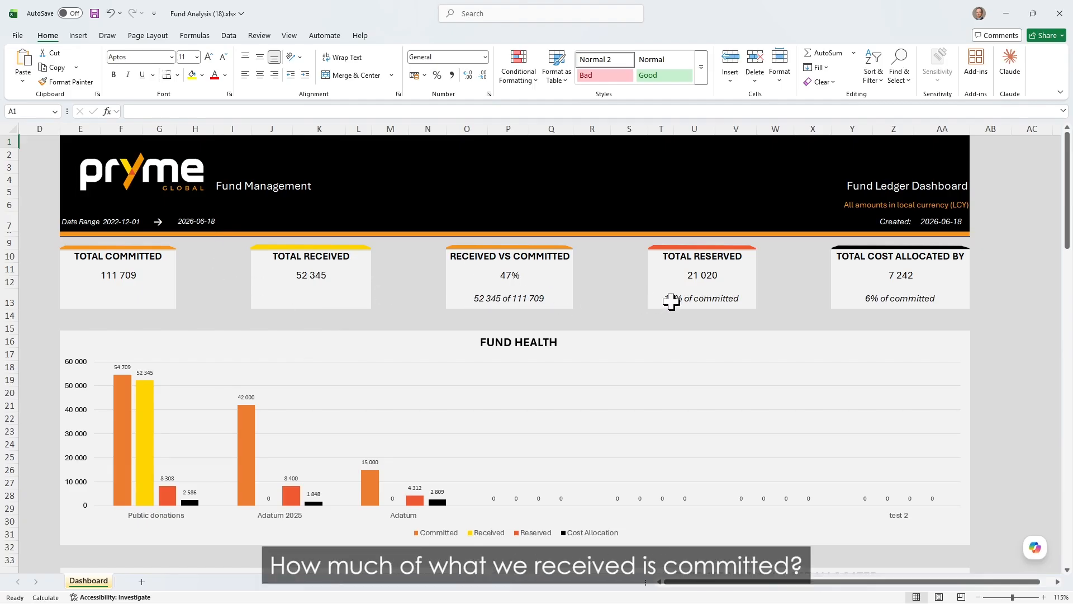
Examine the dashboard's charts on commitments, reservations and allocated costs, and the fund commitment expiry timeline.
scroll(352, 301, down, 2)
scroll(352, 302, down, 7)
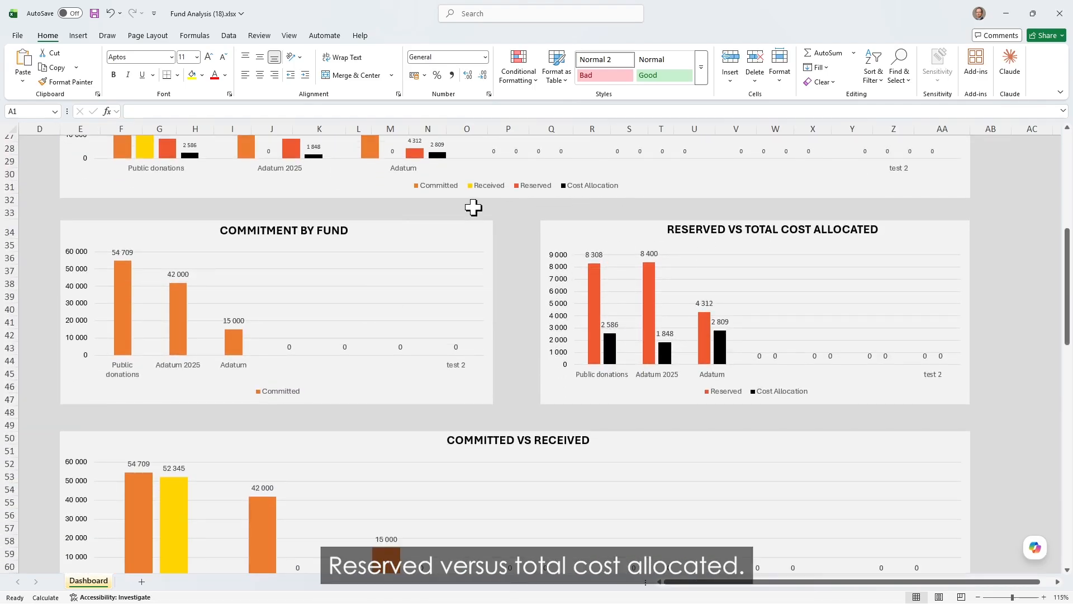
scroll(474, 208, down, 5)
scroll(474, 208, down, 7)
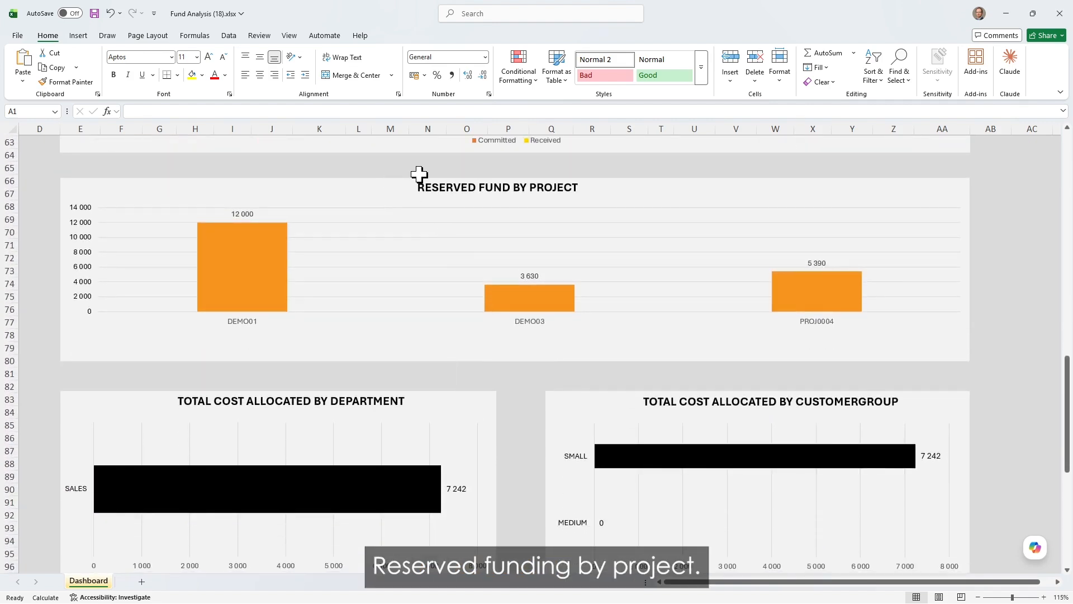
scroll(419, 174, down, 7)
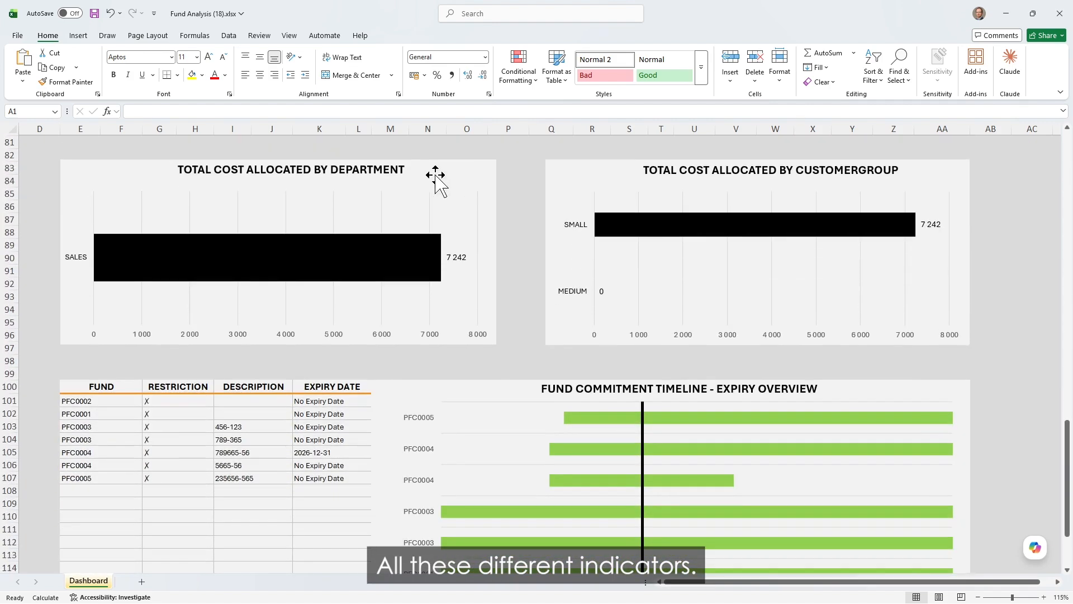
scroll(463, 165, down, 1)
scroll(464, 168, up, 1)
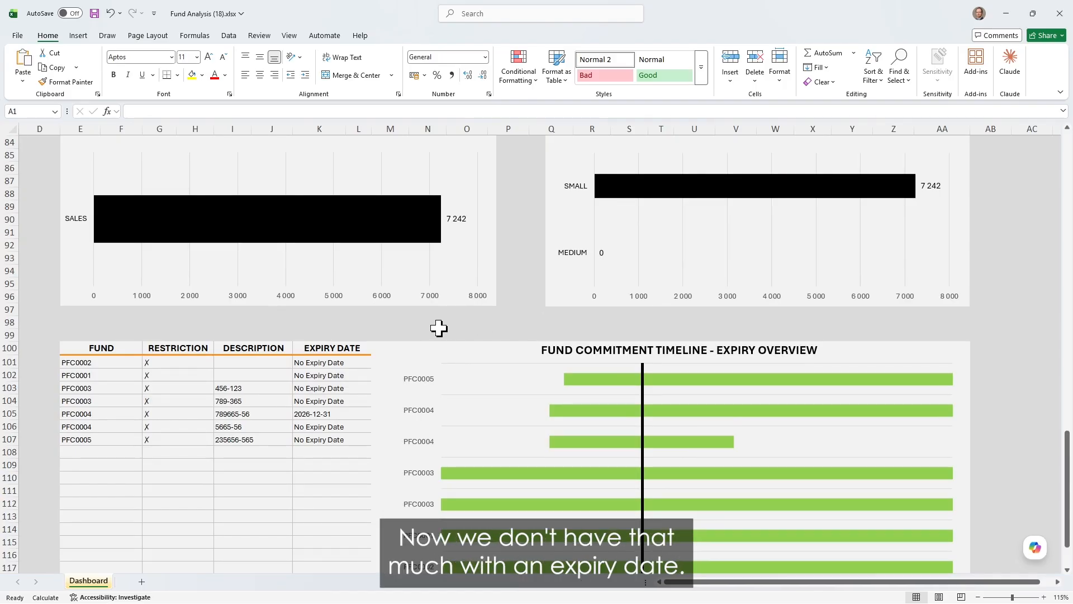
scroll(465, 322, down, 1)
scroll(465, 322, down, 2)
scroll(464, 320, up, 5)
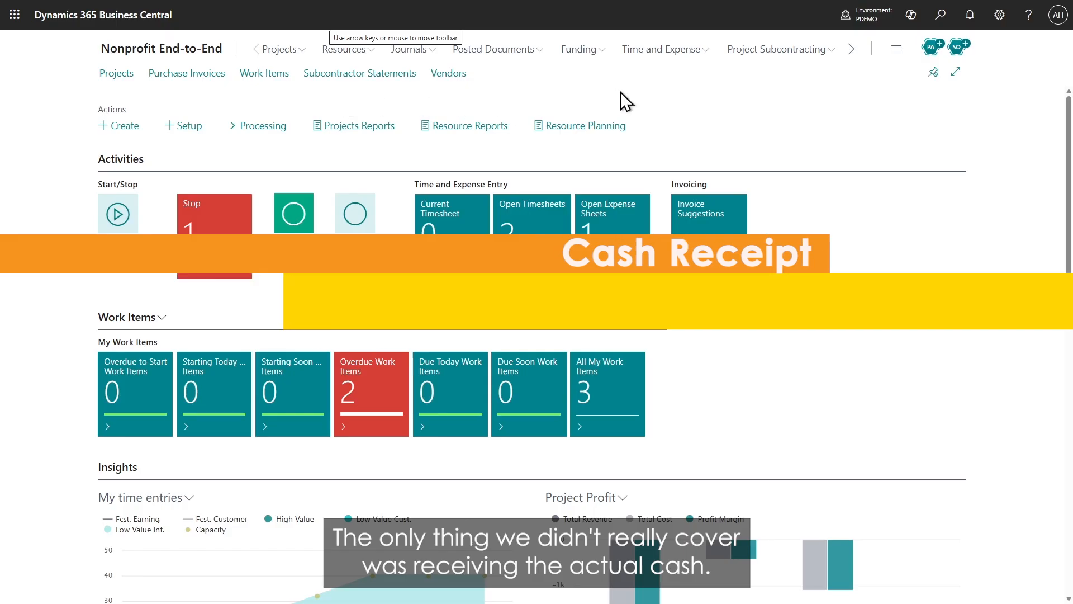
Switch to Business Central, search for "cash rec" and open the Cash Receipt Journals.
click(940, 15)
text(cash)
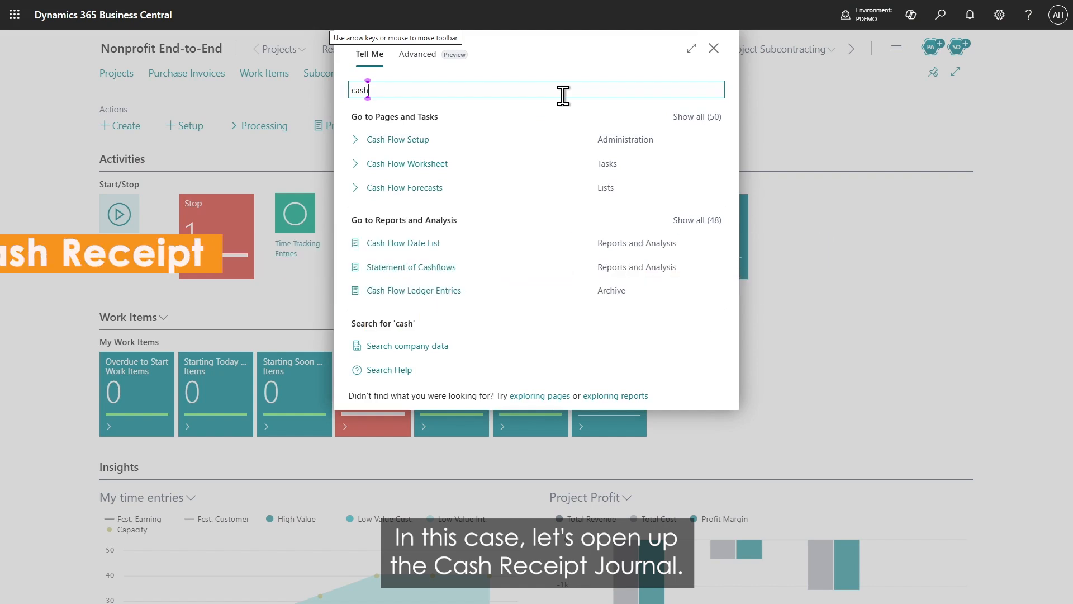
text( rec)
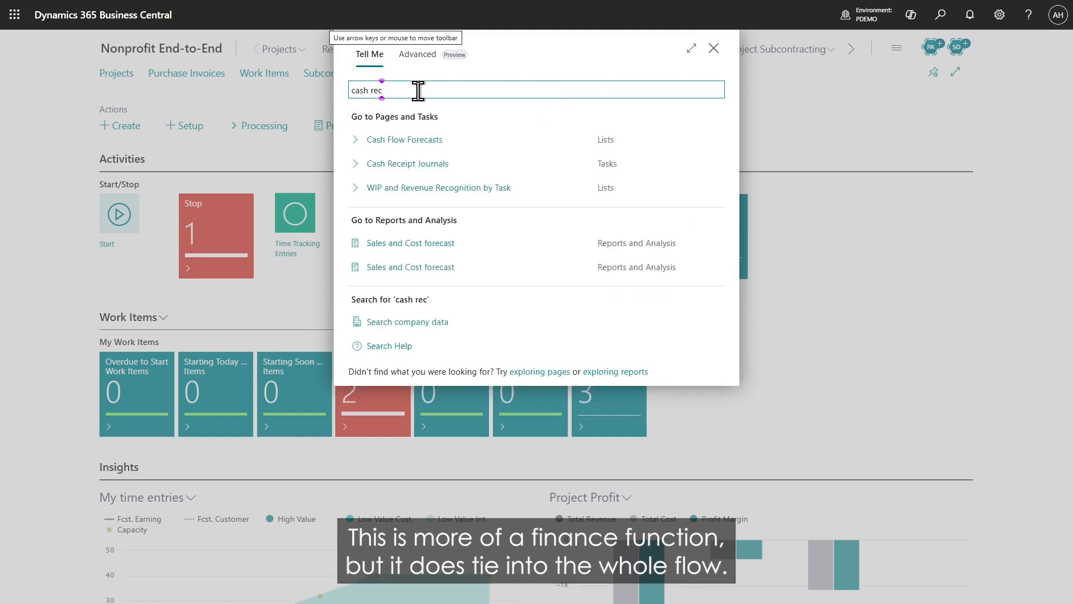
click(414, 163)
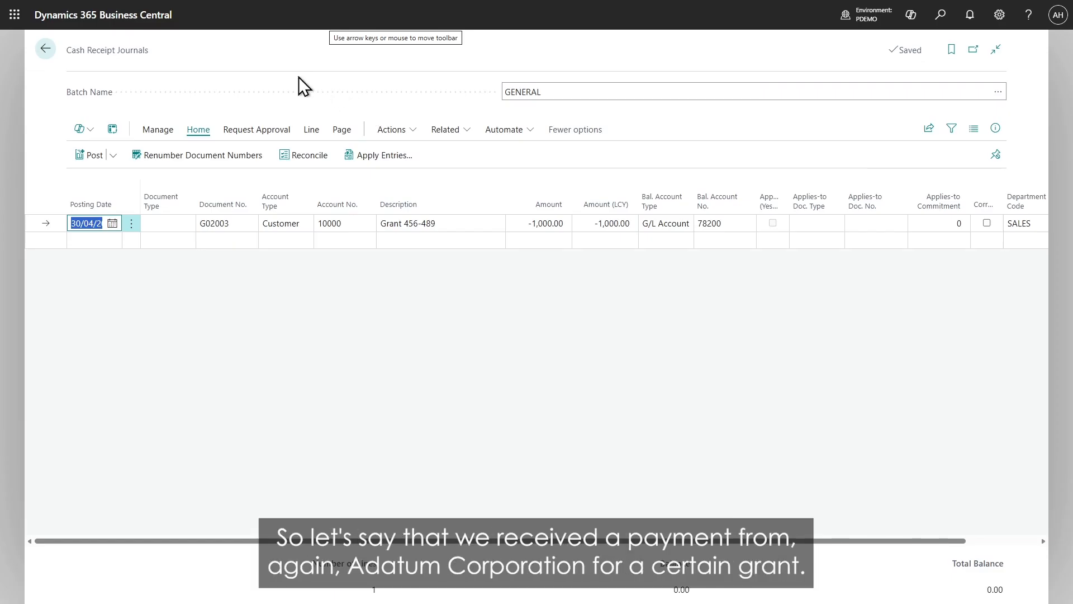
Apply the Grant 456-489 receipt line to the Adatum 2025 commitment described as 456-123.
click(257, 96)
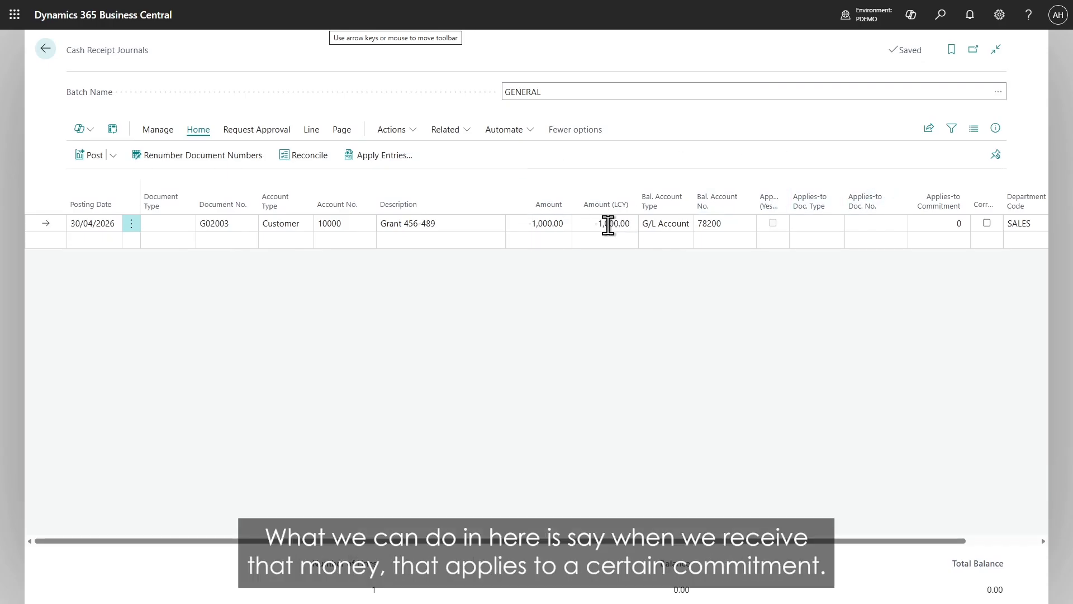
click(945, 223)
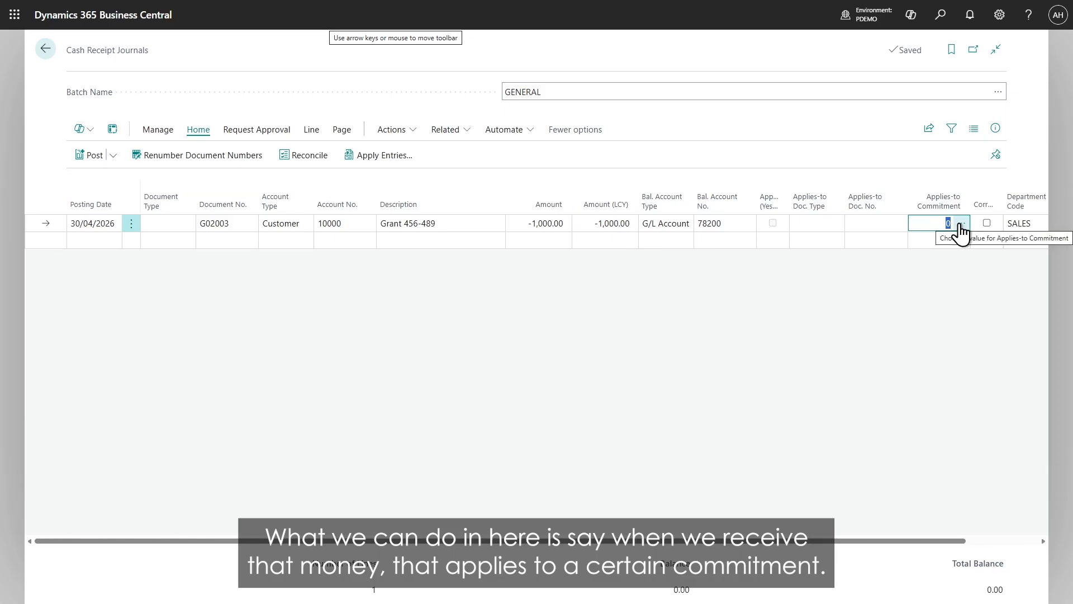
click(961, 224)
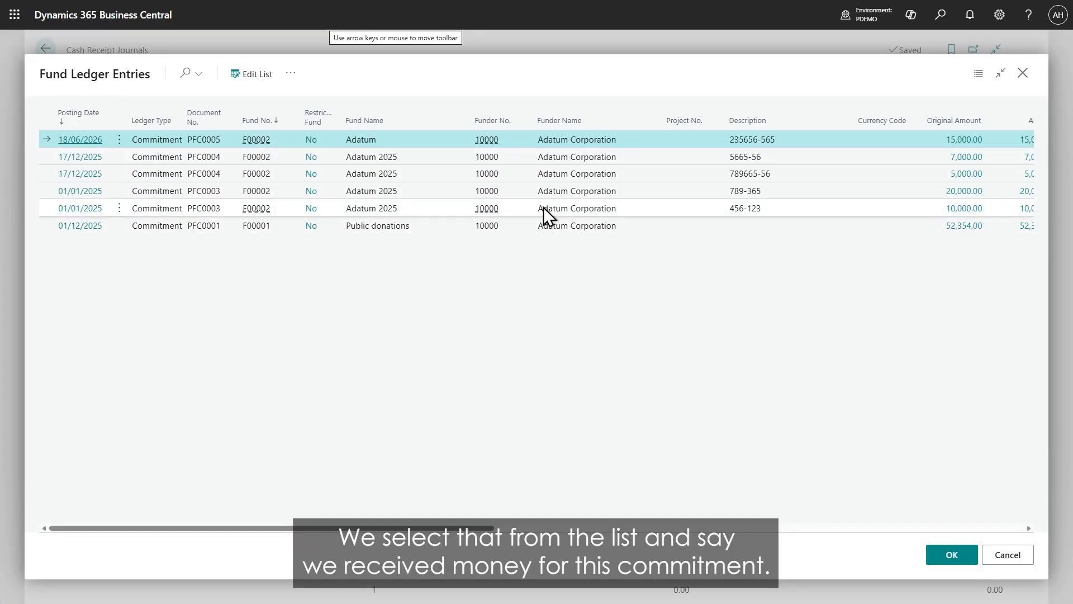
click(84, 210)
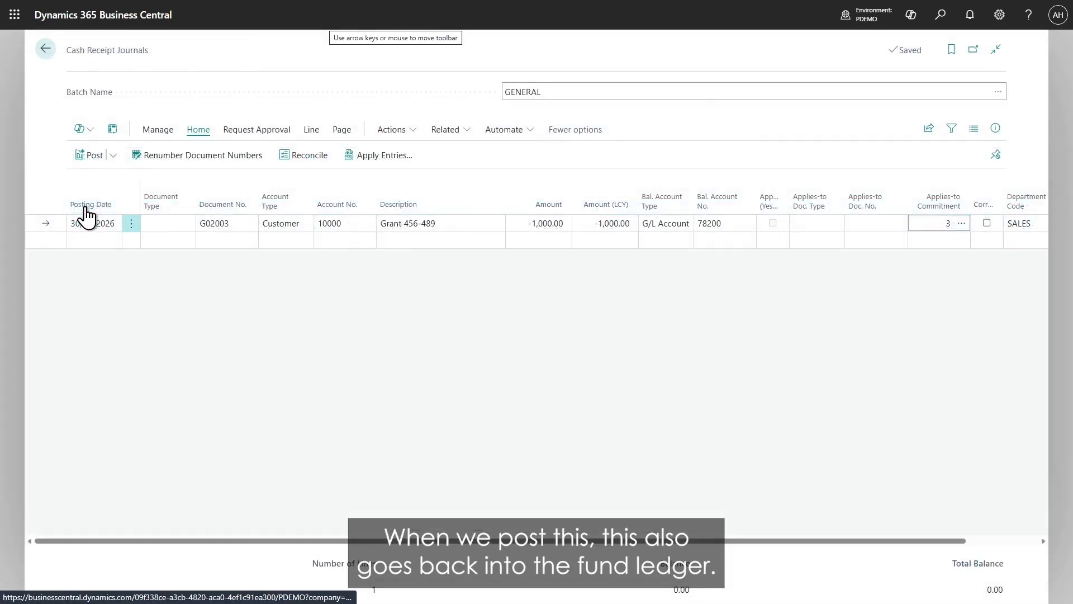
Post the cash receipt journal lines and return to the Nonprofit End-to-End home page.
click(95, 157)
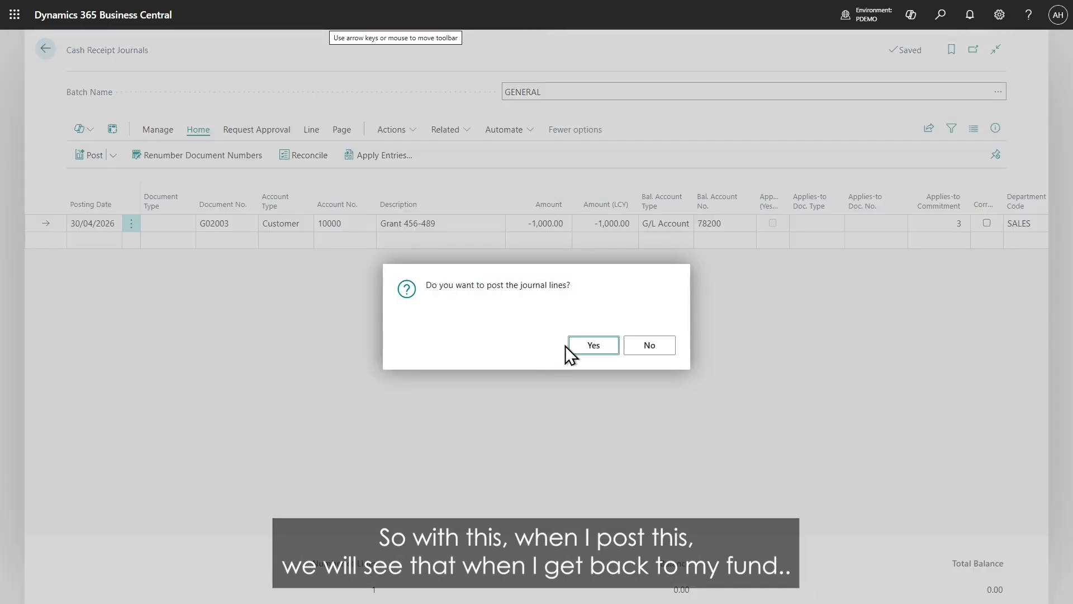
click(584, 344)
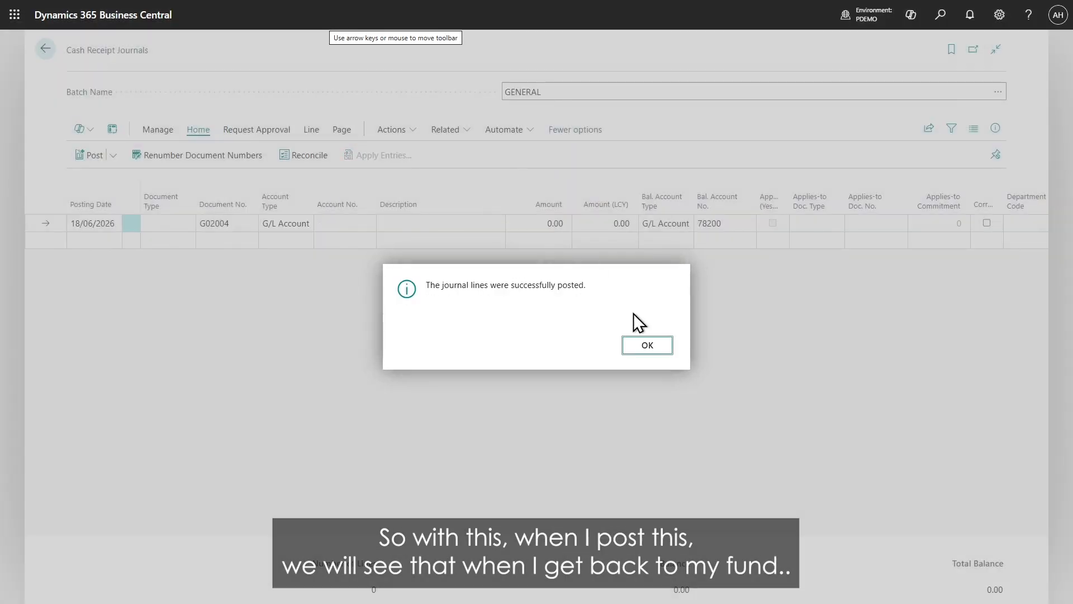
click(647, 347)
click(45, 50)
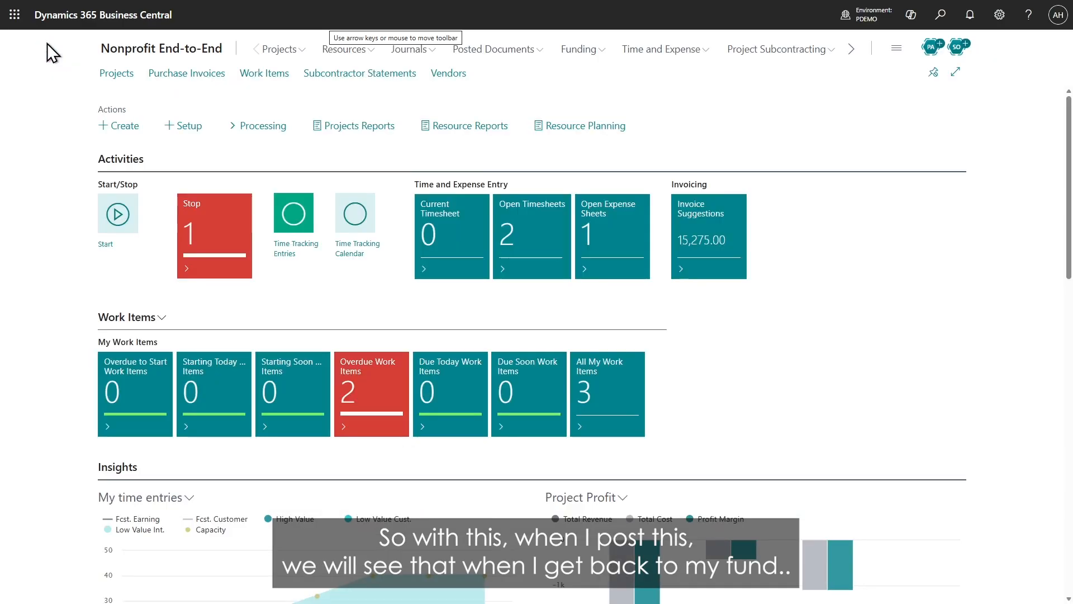
Open the Funds list and check the amount received on the Adatum fund.
click(579, 49)
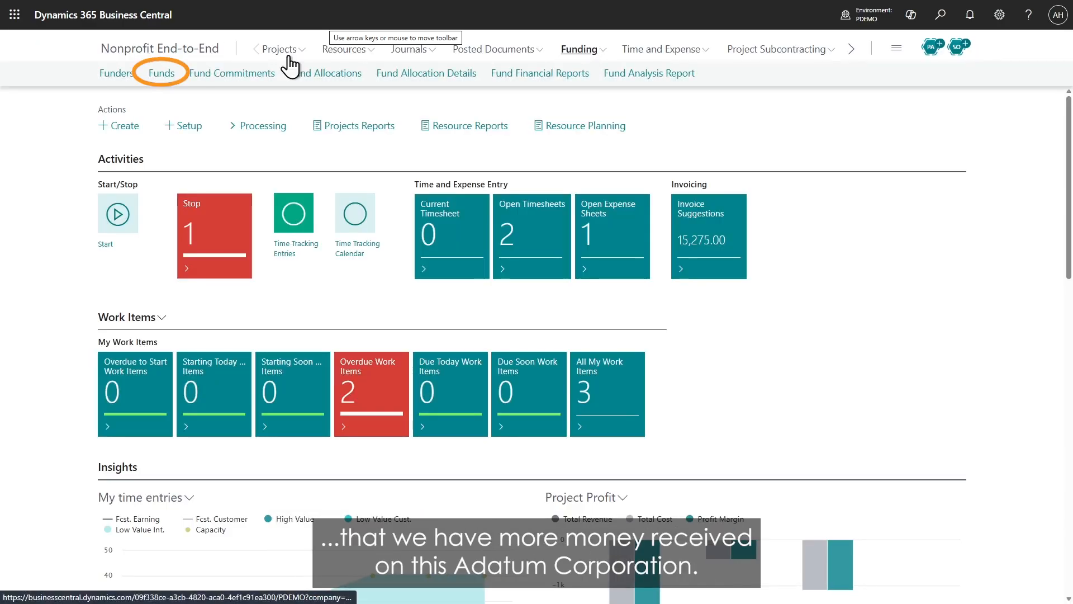
click(161, 73)
click(156, 179)
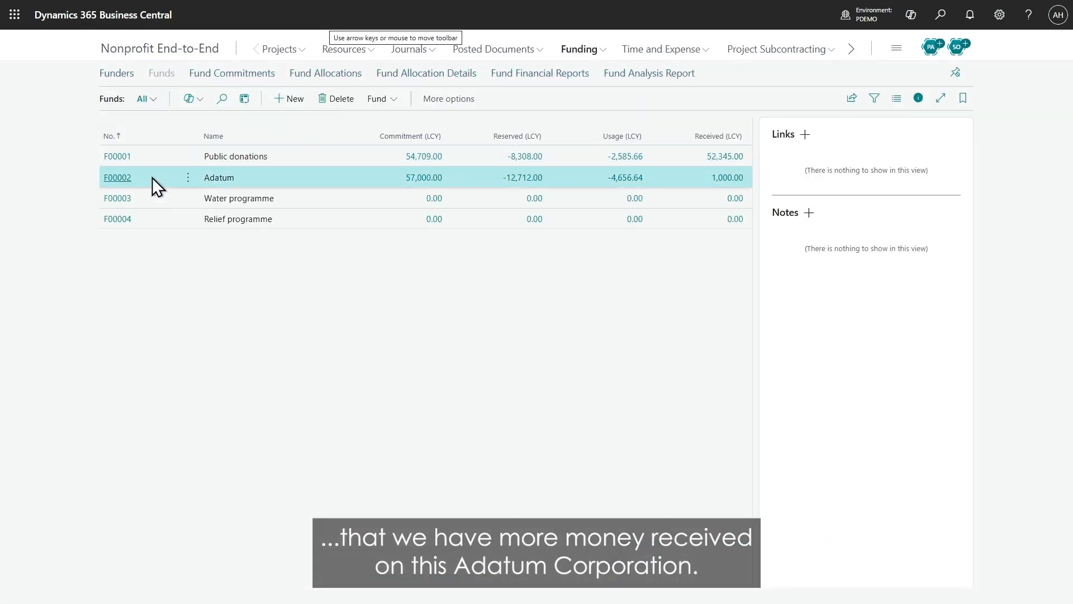